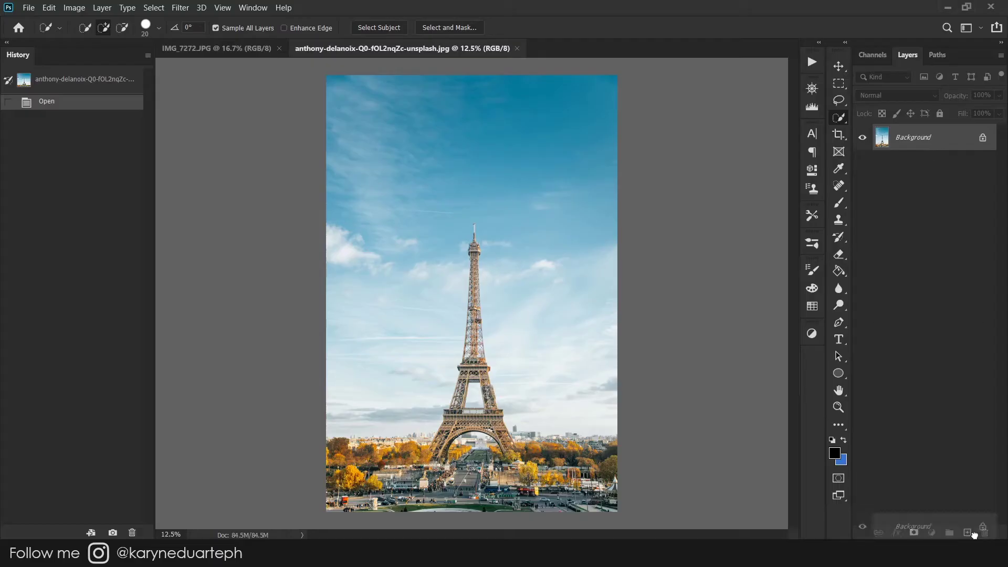
# Duplicate the Eiffel Tower photo's Background layer with Ctrl+J
pyautogui.hotkey('ctrl', 'j')
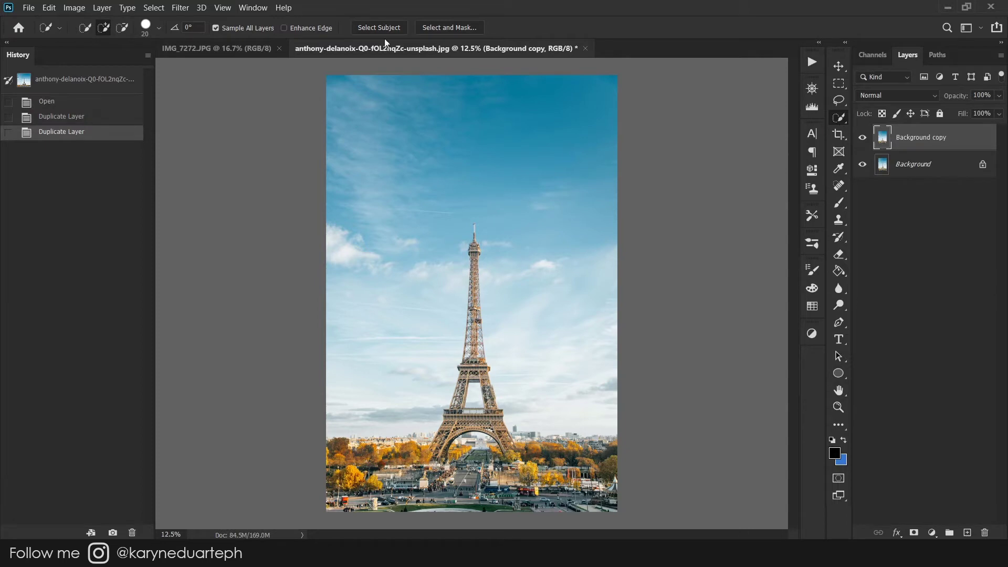
# Select the tower as the subject in Select and Mask, brushing in the spire's tip
pyautogui.click(382, 29)
pyautogui.click(449, 27)
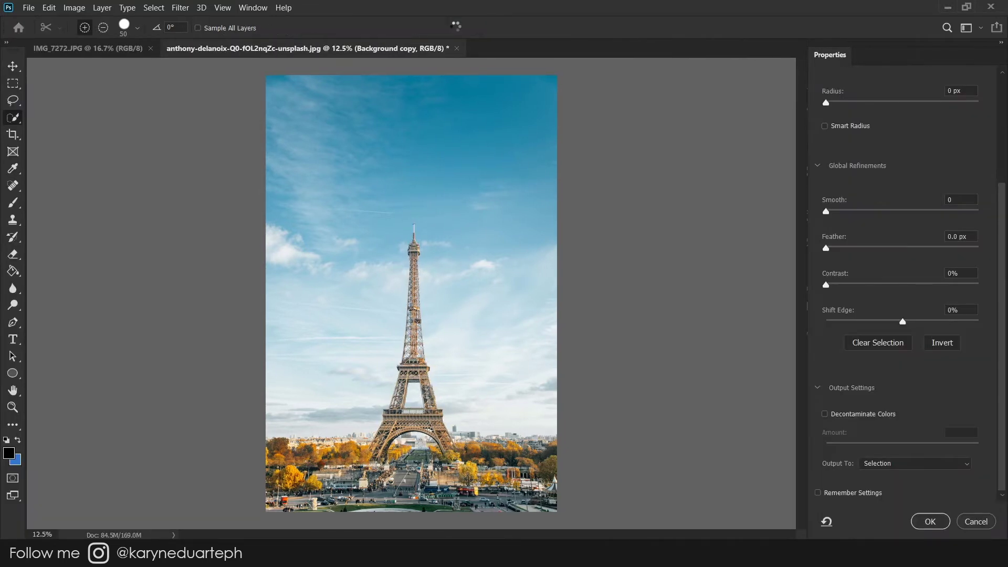
pyautogui.scroll(1, 414, 237)
pyautogui.scroll(2, 415, 237)
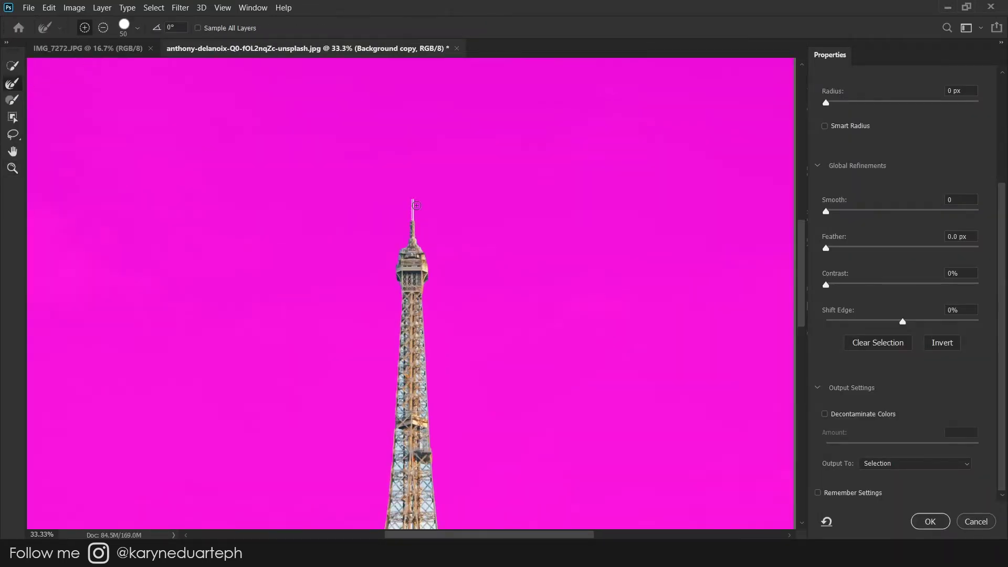
pyautogui.press('b')
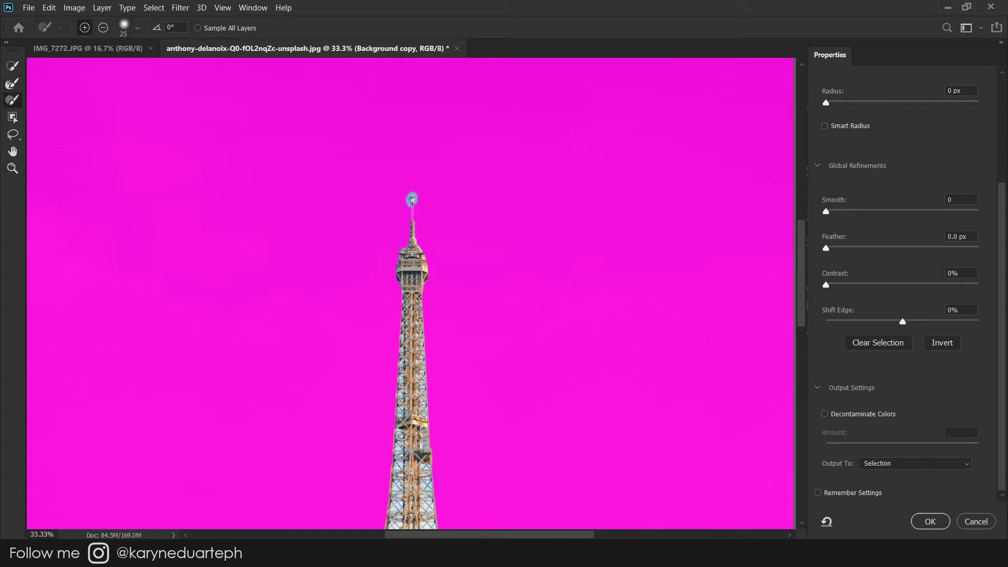
pyautogui.press('r')
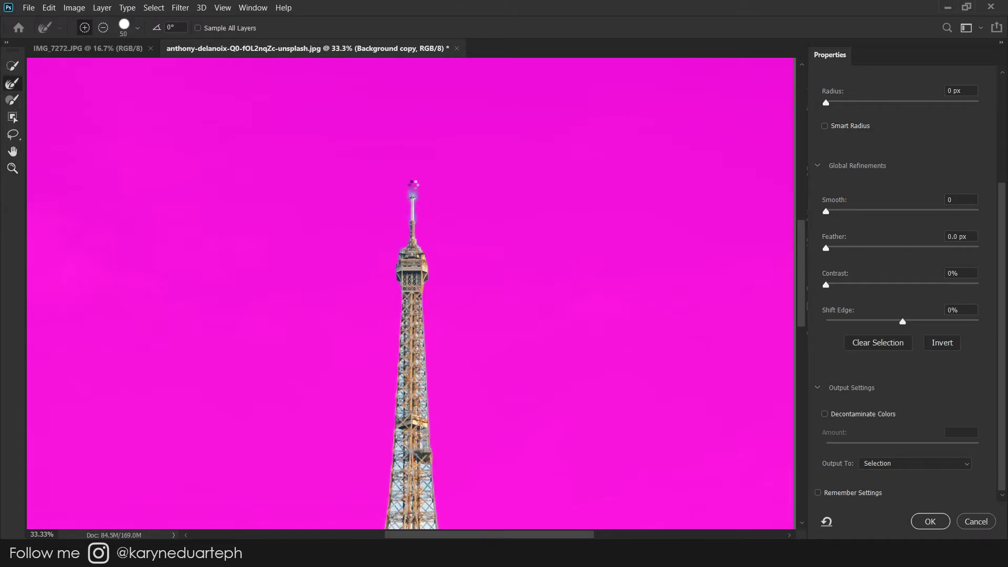
pyautogui.press('b')
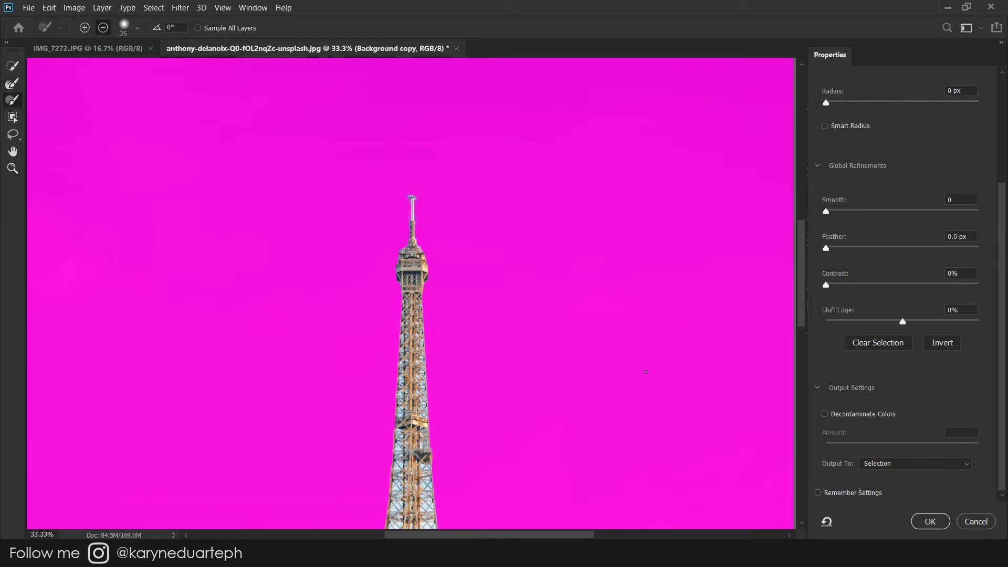
pyautogui.moveTo(400, 252); pyautogui.dragTo(422, 247)
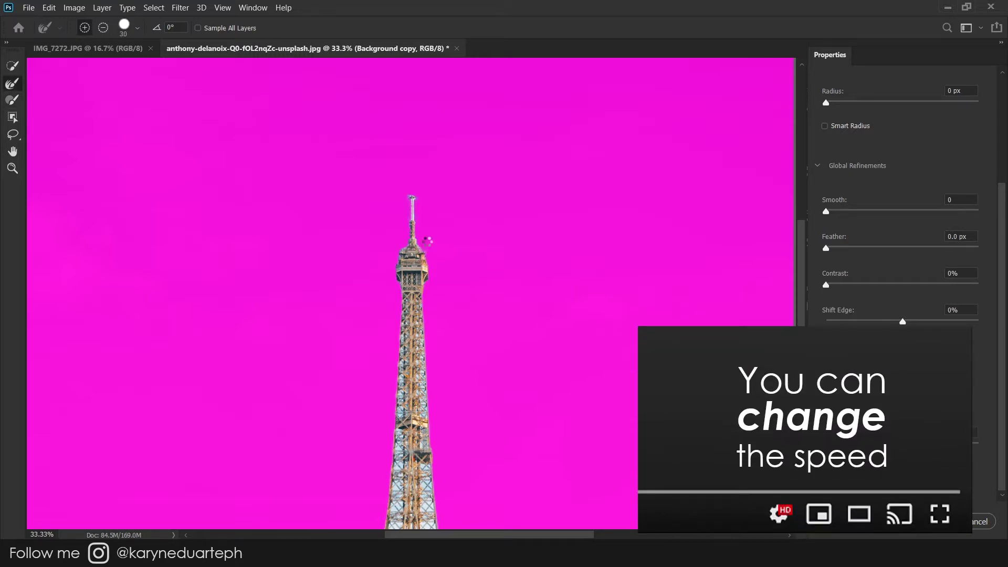
# Refine the tower mask, removing buildings under the arch and debris below the left leg
pyautogui.press('r')
pyautogui.press('b')
pyautogui.scroll(-5, 432, 262)
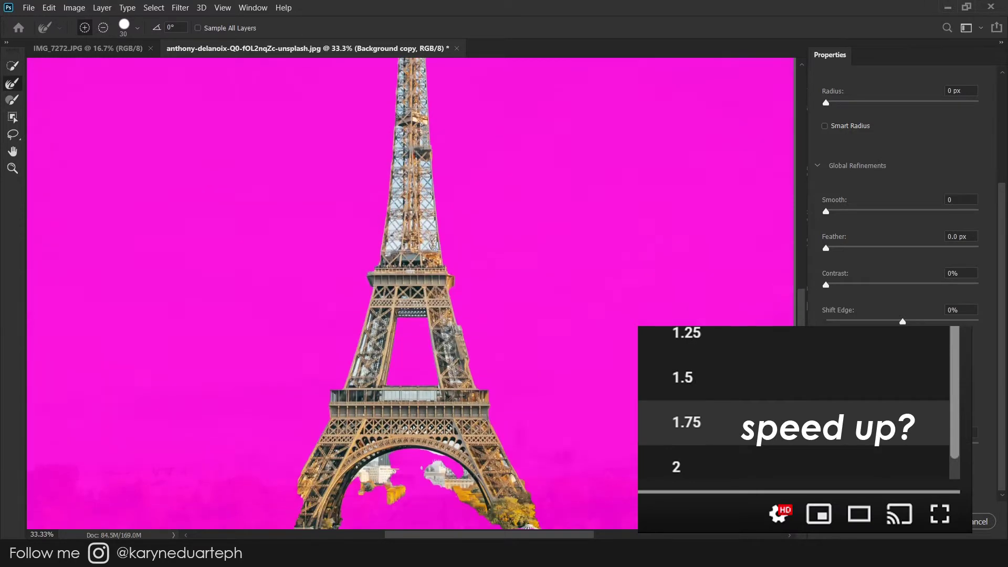
pyautogui.scroll(-5, 767, 427)
pyautogui.press('r')
pyautogui.moveTo(367, 363); pyautogui.dragTo(465, 356)
pyautogui.press('b')
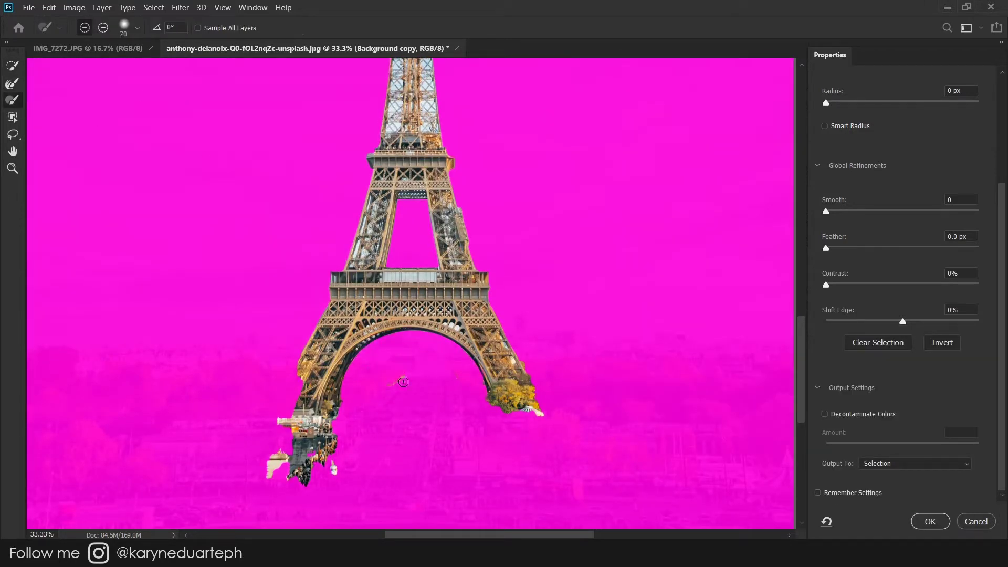
pyautogui.press(']')
pyautogui.press(']')
pyautogui.press(']')
pyautogui.moveTo(278, 445); pyautogui.dragTo(311, 470)
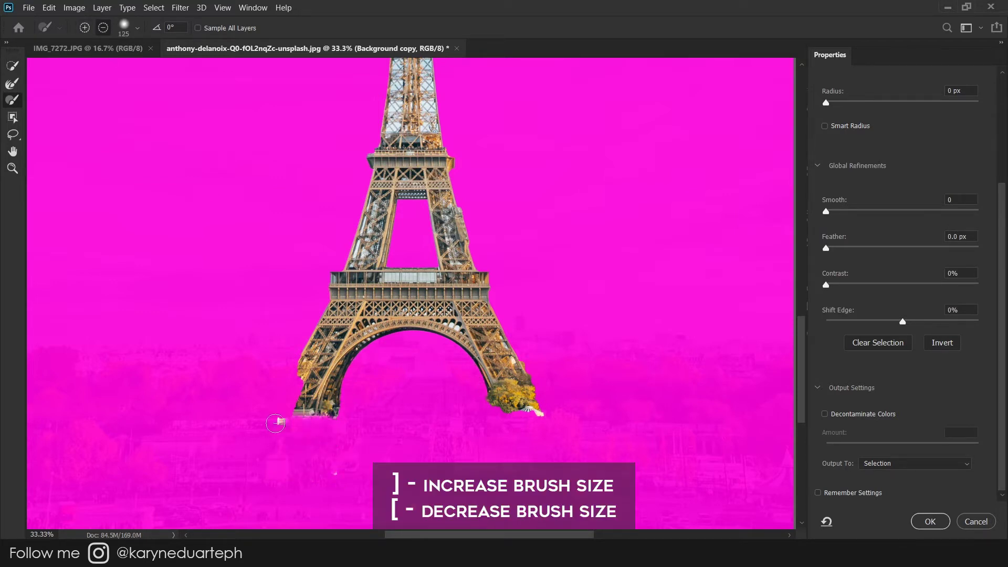
pyautogui.press('[')
pyautogui.press('[')
pyautogui.press('[')
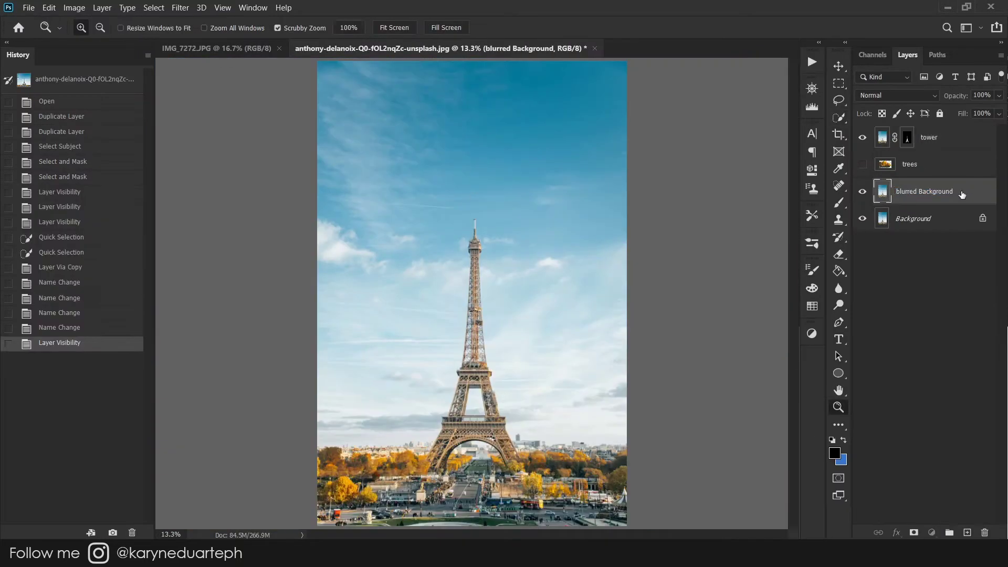
# Hide the tower layer, load its mask as a selection, and expand it twice
pyautogui.click(864, 137)
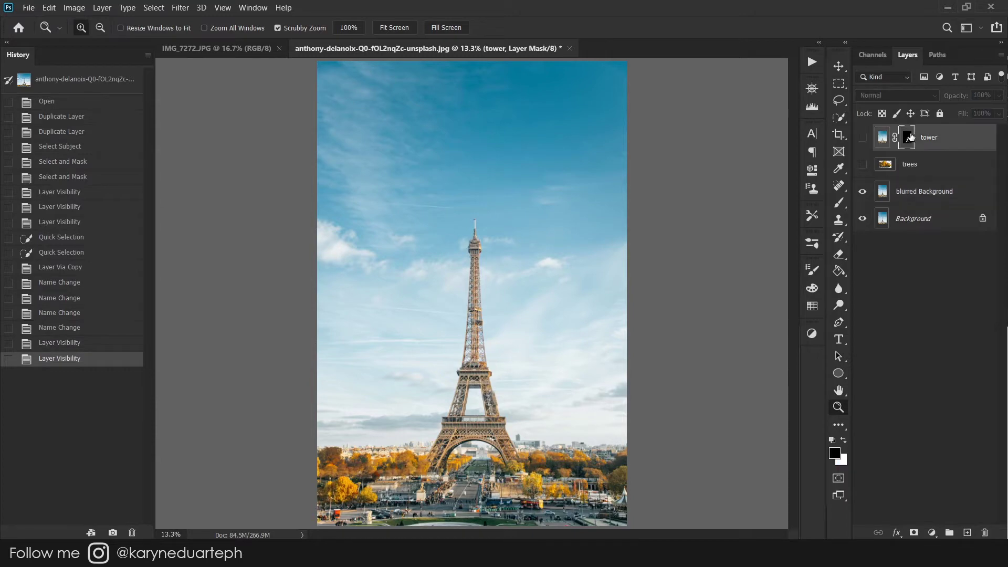
pyautogui.keyDown('ctrl'); pyautogui.click(907, 137); pyautogui.keyUp('ctrl')
pyautogui.click(128, 8)
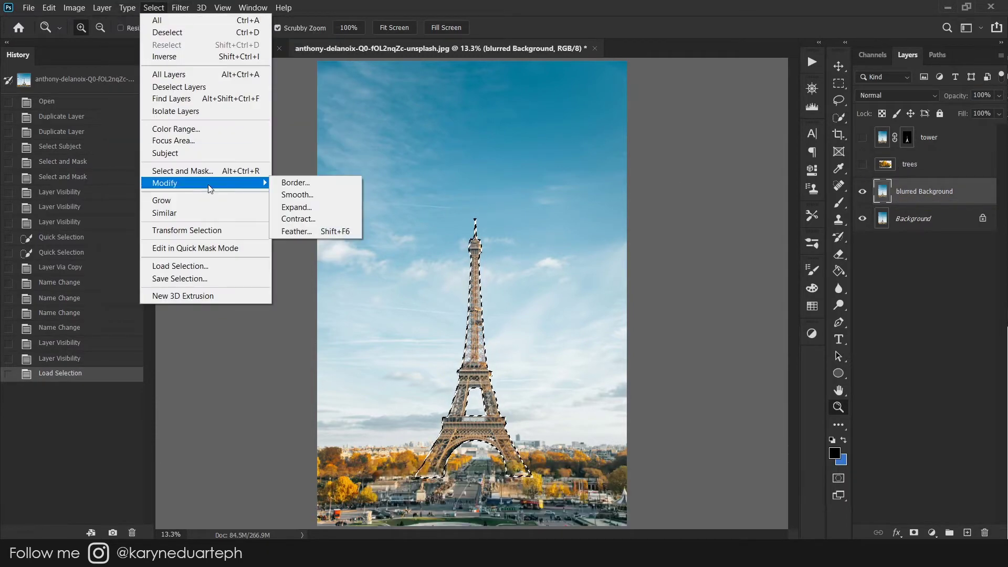
pyautogui.click(294, 210)
pyautogui.press('Return')
pyautogui.click(154, 7)
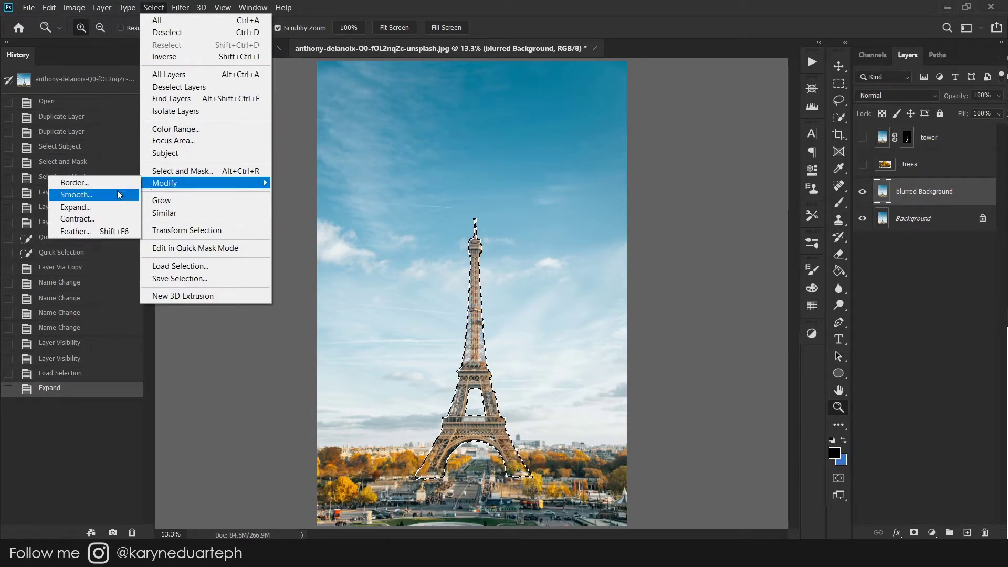
pyautogui.click(68, 208)
pyautogui.press('Return')
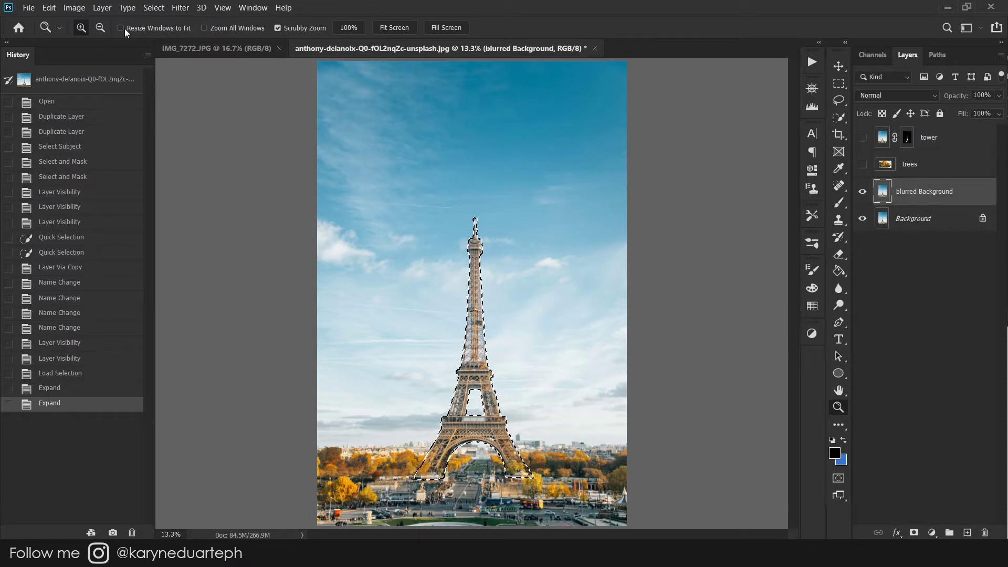
# Content-Aware Fill the expanded tower area, then deselect
pyautogui.click(83, 9)
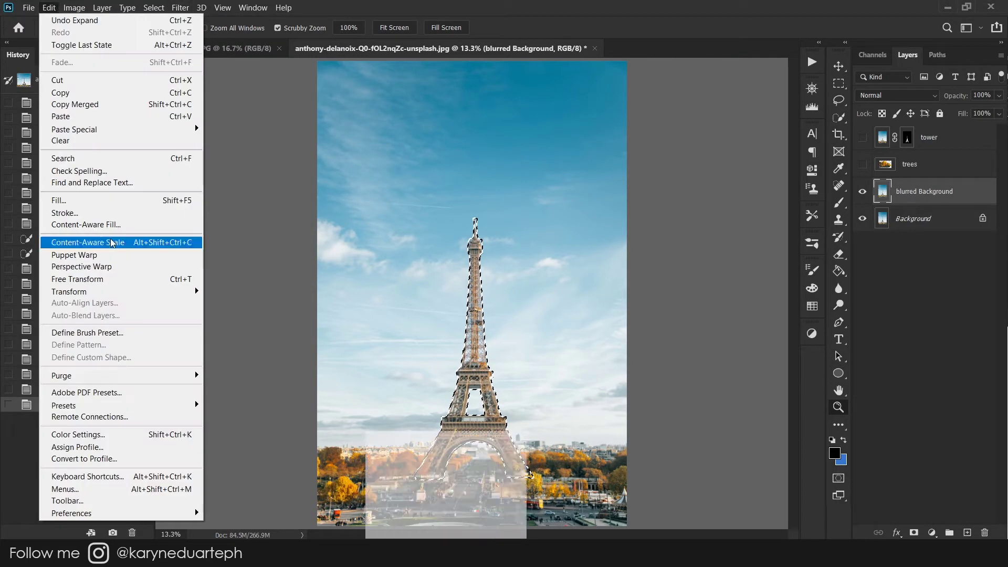
pyautogui.click(131, 240)
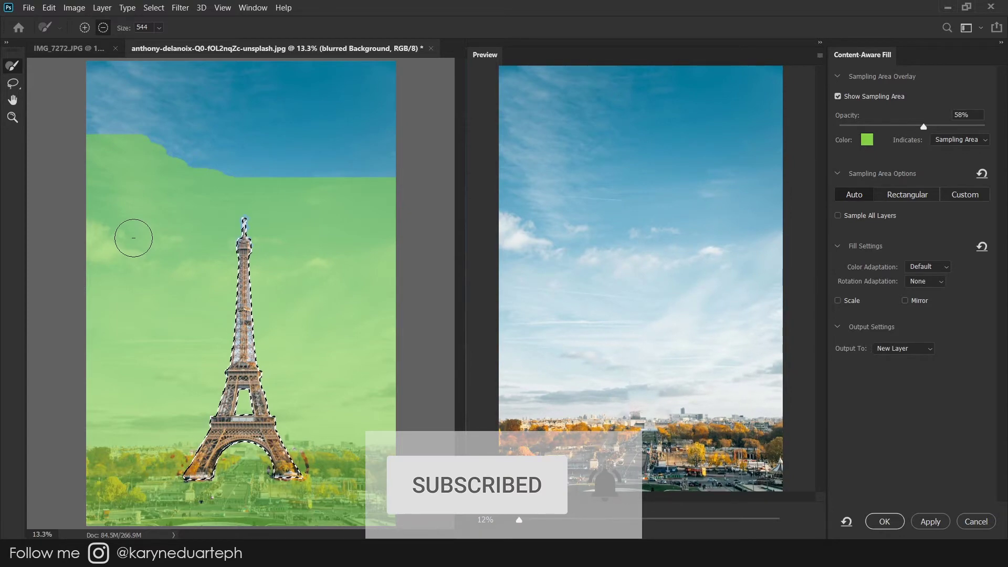
pyautogui.click(884, 521)
pyautogui.hotkey('ctrl', 'd')
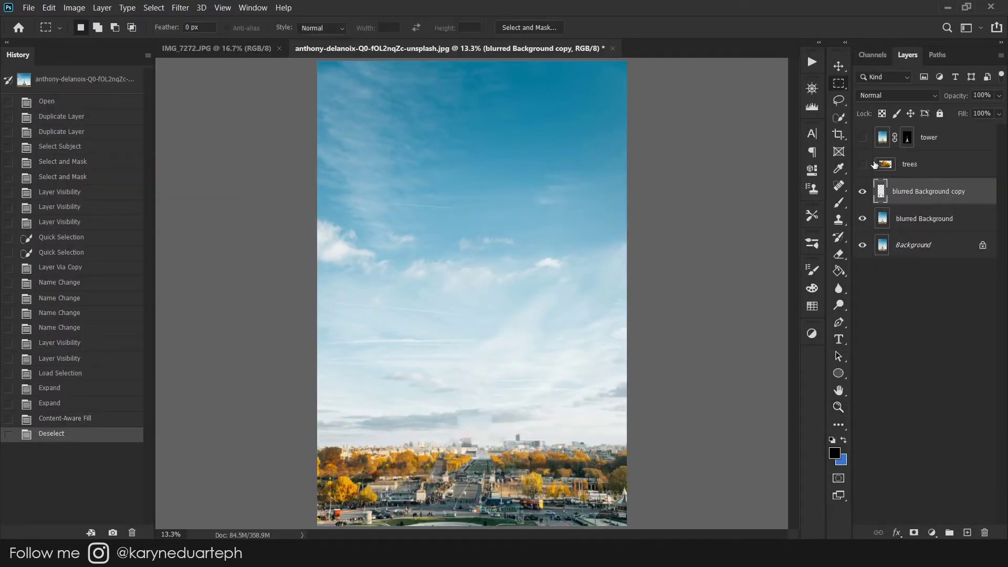
# Merge the filled copy into the blurred Background and convert it to a Smart Object
pyautogui.click(862, 164)
pyautogui.click(863, 192)
pyautogui.hotkey('ctrl', 'e')
pyautogui.rightClick(945, 191)
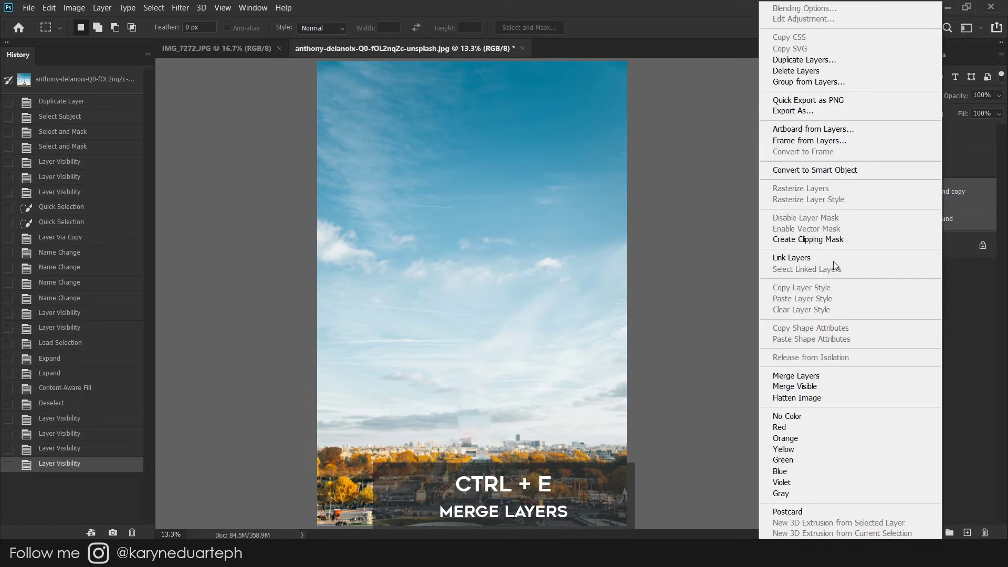
pyautogui.press('Escape')
pyautogui.click(863, 137)
pyautogui.click(863, 138)
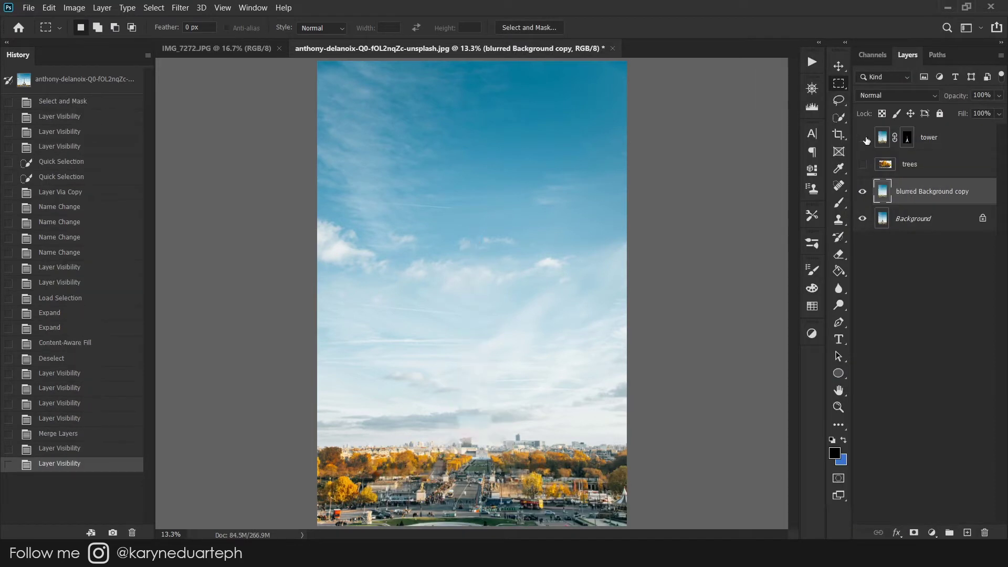
pyautogui.rightClick(948, 197)
pyautogui.click(799, 164)
# Apply a strengthened Field Blur to the background and show the tower layer again
pyautogui.click(180, 8)
pyautogui.click(141, 158)
pyautogui.moveTo(442, 292); pyautogui.dragTo(423, 312)
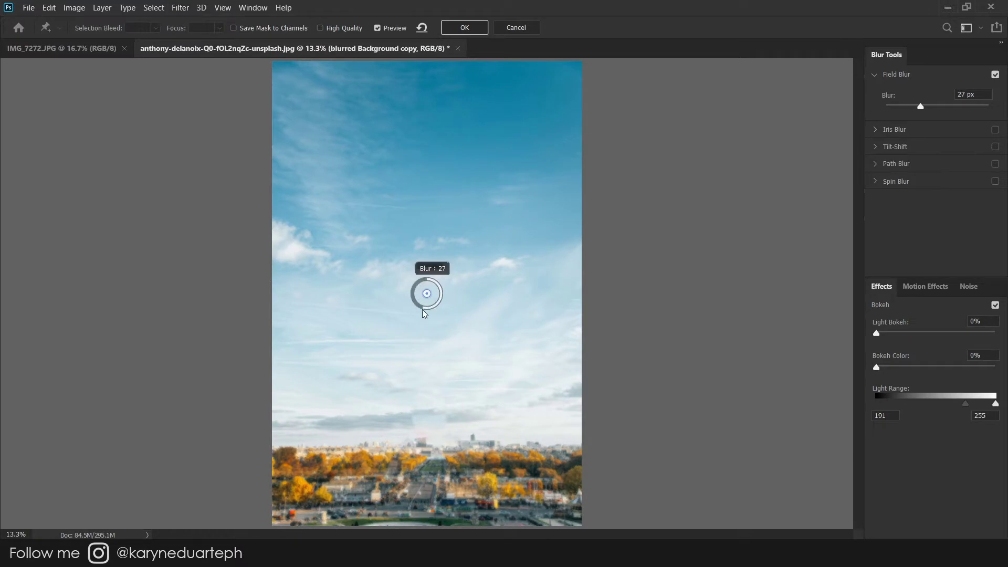
pyautogui.click(467, 26)
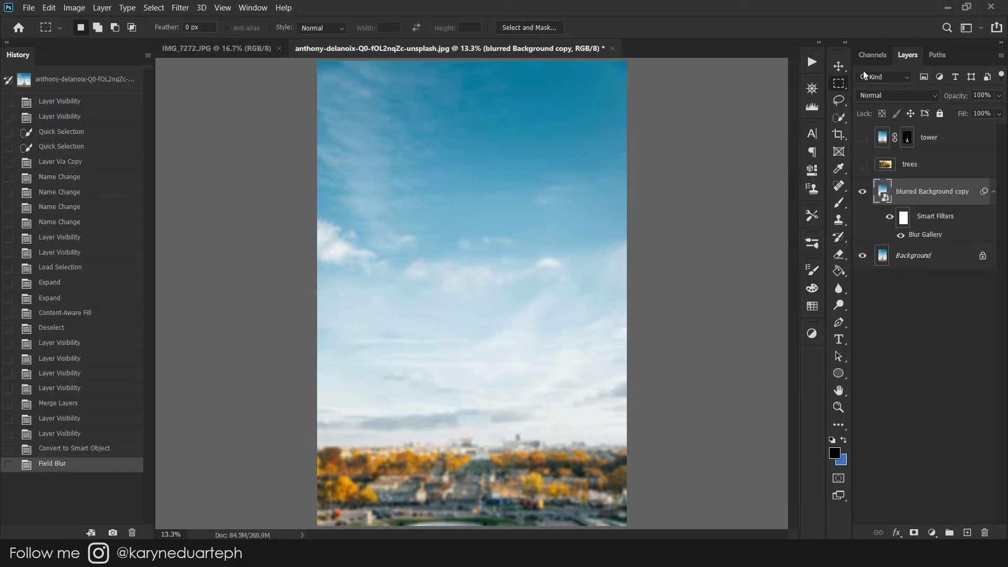
pyautogui.click(862, 138)
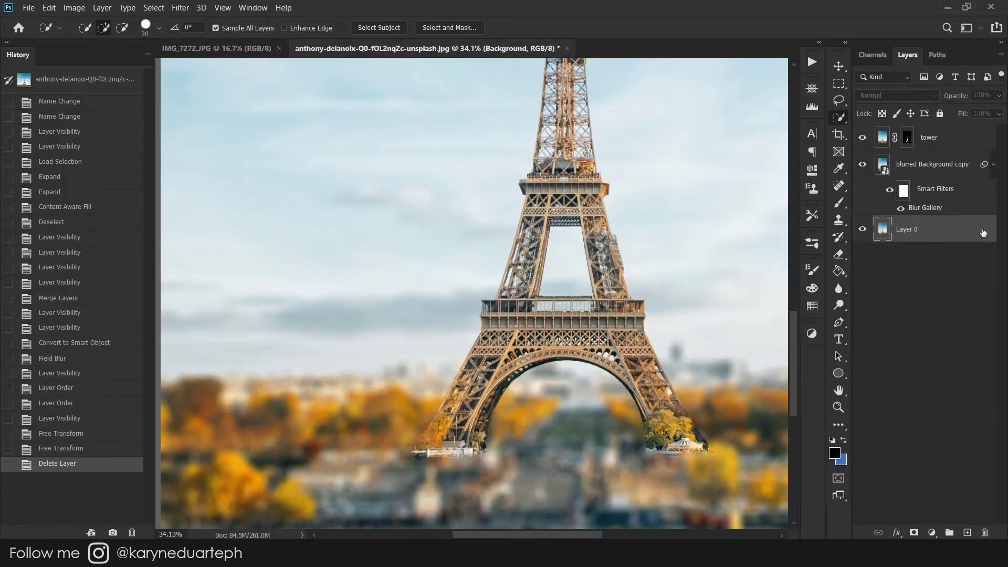
# Rename the bottom layer 'background', duplicate it, and duplicate the autumn trees photo, hiding the copy
pyautogui.write('background')
pyautogui.press('Return')
pyautogui.hotkey('ctrl', 'j')
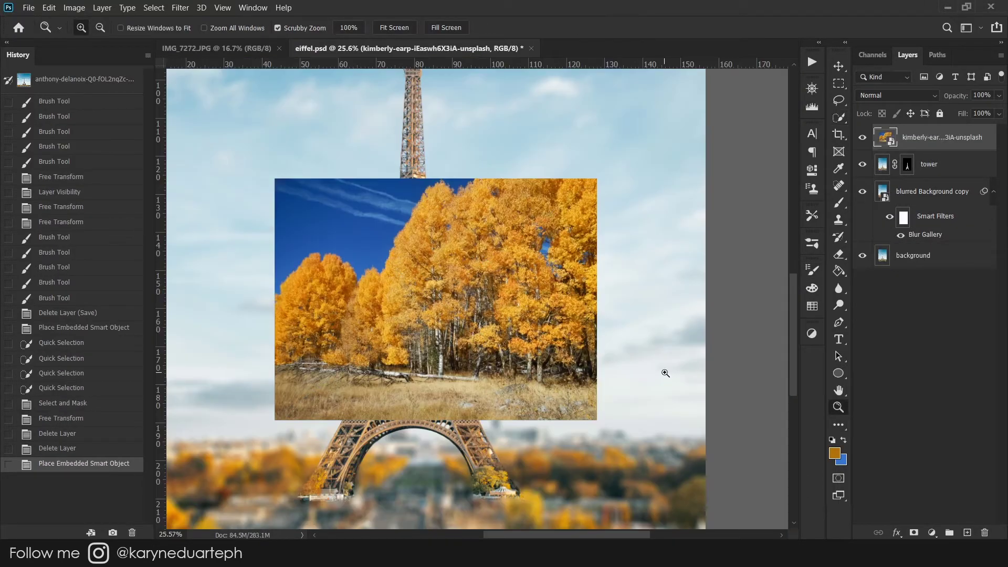
pyautogui.hotkey('ctrl', 'j')
pyautogui.click(863, 138)
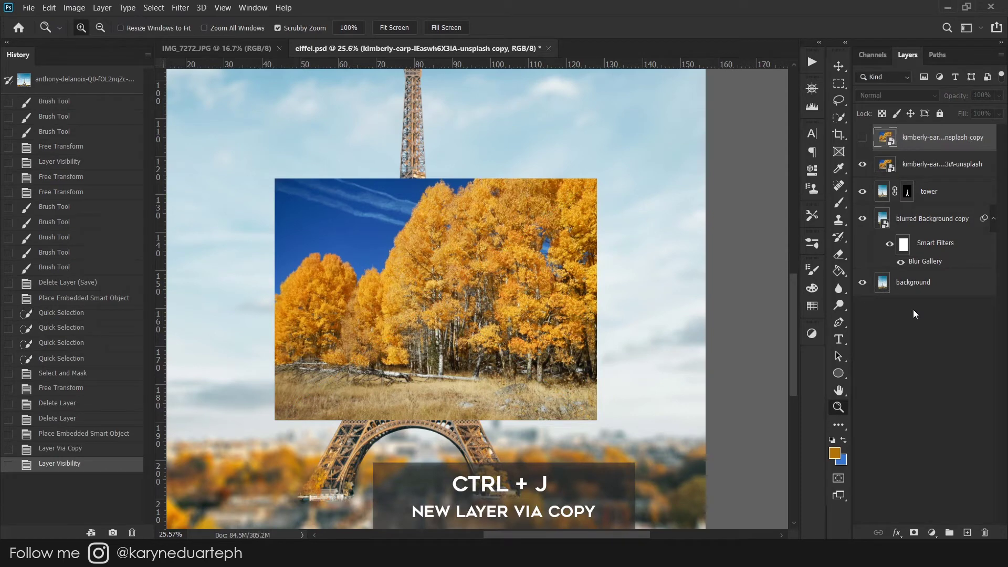
# Quick-select the left and middle yellow trees on the autumn trees photo layer
pyautogui.click(839, 118)
pyautogui.moveTo(318, 270); pyautogui.dragTo(367, 362)
pyautogui.moveTo(380, 283); pyautogui.dragTo(409, 336)
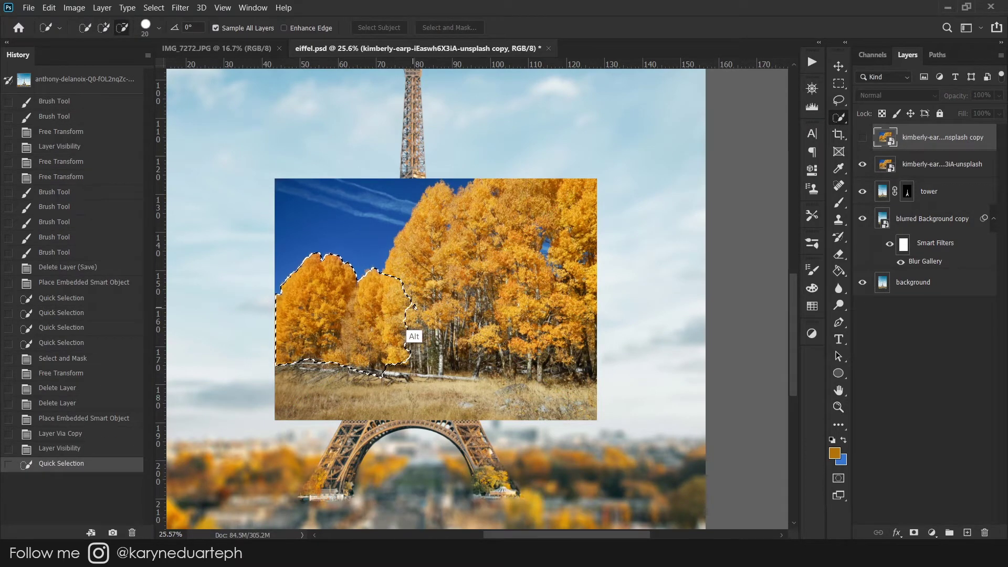
pyautogui.moveTo(315, 263); pyautogui.dragTo(341, 268)
pyautogui.moveTo(405, 309); pyautogui.dragTo(407, 331)
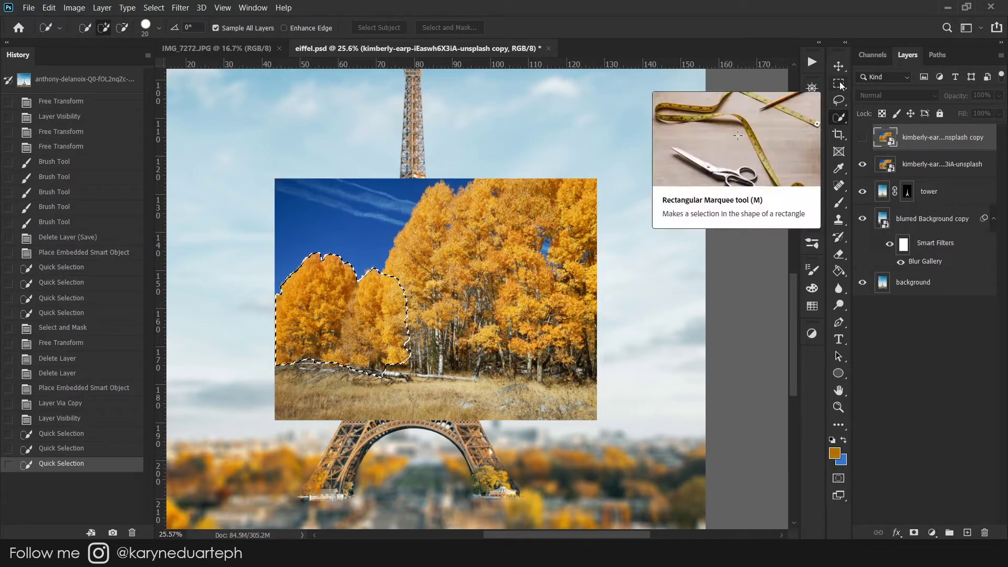
pyautogui.click(889, 167)
# Refine the tree selection's bottom edge in Select and Mask, then scale the cut-out trees down
pyautogui.click(450, 27)
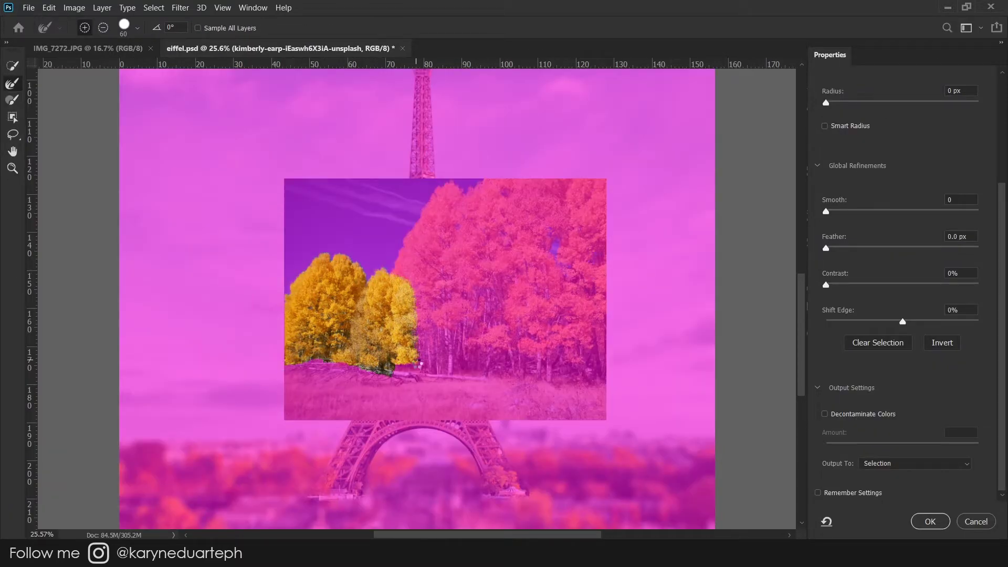
pyautogui.press('b')
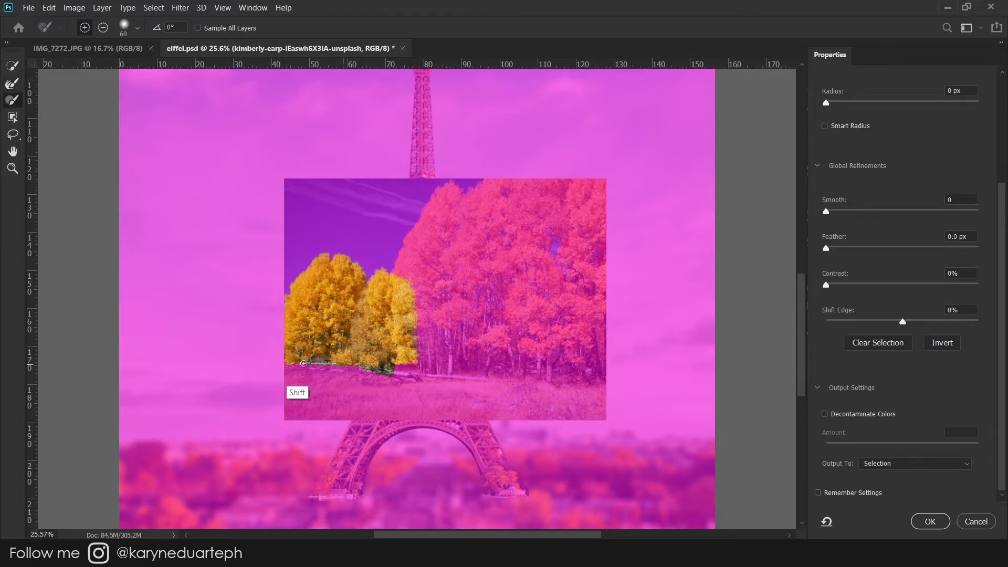
pyautogui.keyDown('shift'); pyautogui.click(418, 368); pyautogui.keyUp('shift')
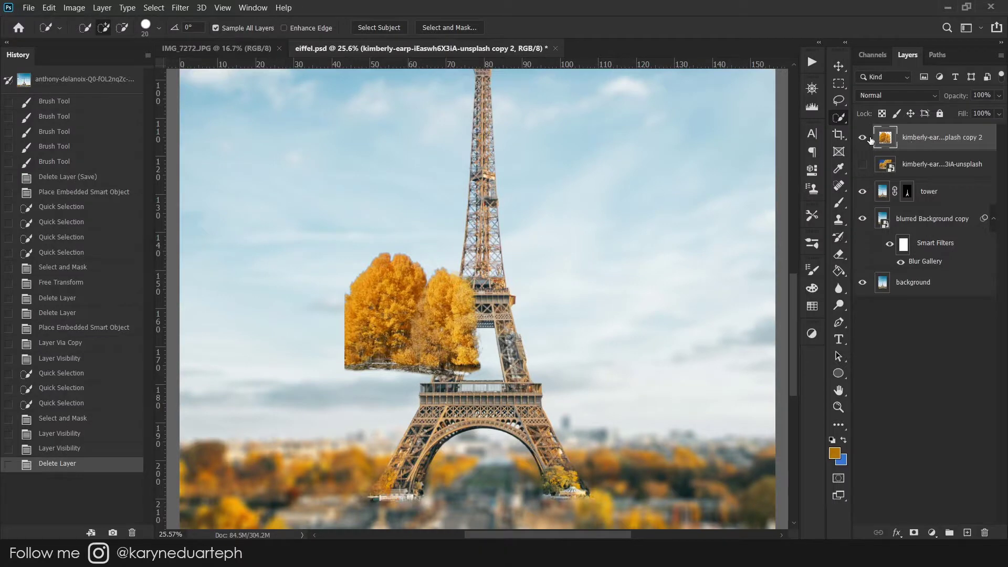
pyautogui.hotkey('ctrl', 't')
pyautogui.moveTo(422, 262); pyautogui.dragTo(406, 395)
# Commit the scaled cut-out, then rasterize the original autumn trees photo layer
pyautogui.press('Return')
pyautogui.click(884, 164)
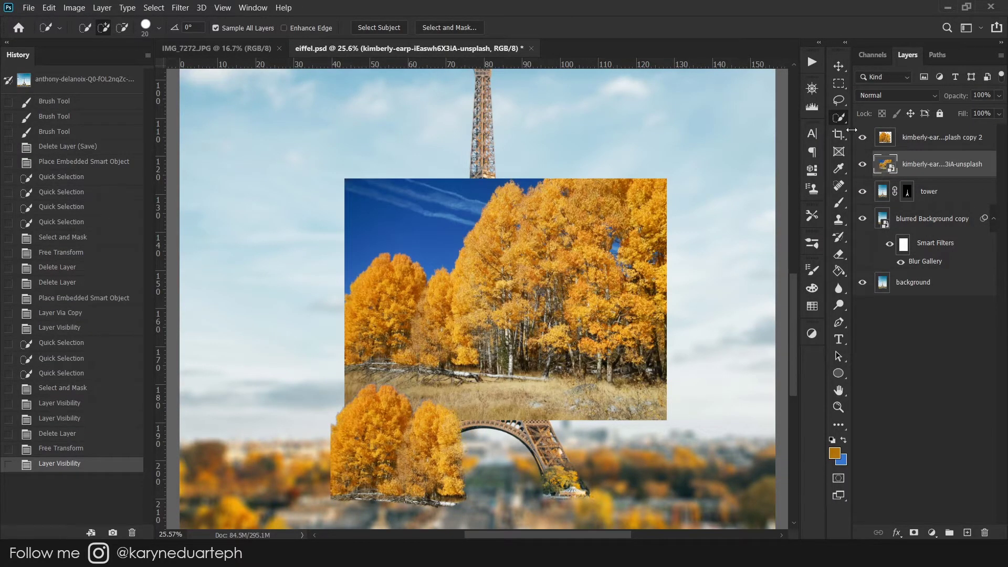
pyautogui.press('s')
pyautogui.rightClick(943, 166)
pyautogui.click(798, 229)
# Clone-stamp over several spots in the trees photo with a smaller brush, then hide the lower cut-out
pyautogui.click(391, 328)
pyautogui.hotkey('ctrl', 'z')
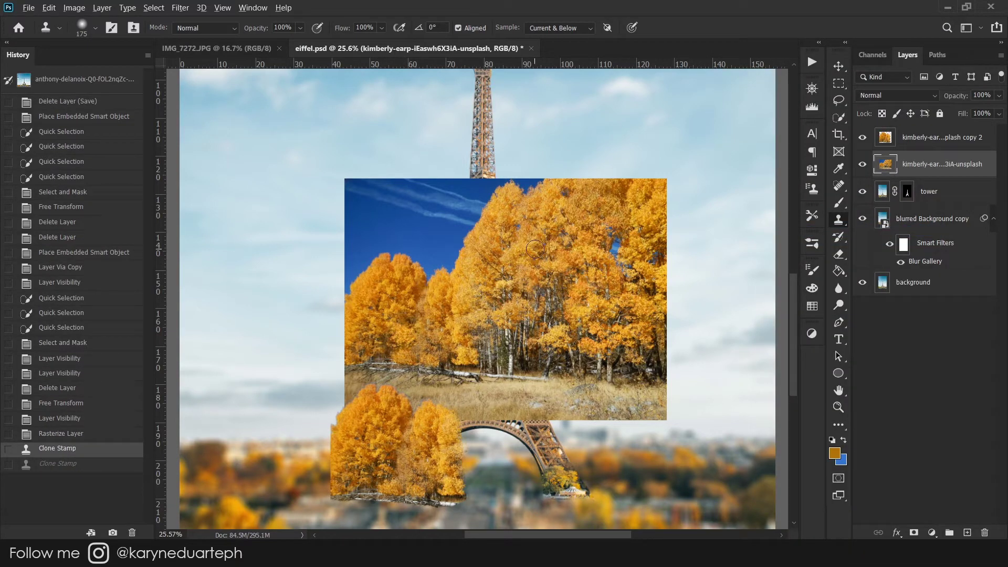
pyautogui.press('[')
pyautogui.press('[')
pyautogui.press('[')
pyautogui.click(441, 302)
pyautogui.click(409, 323)
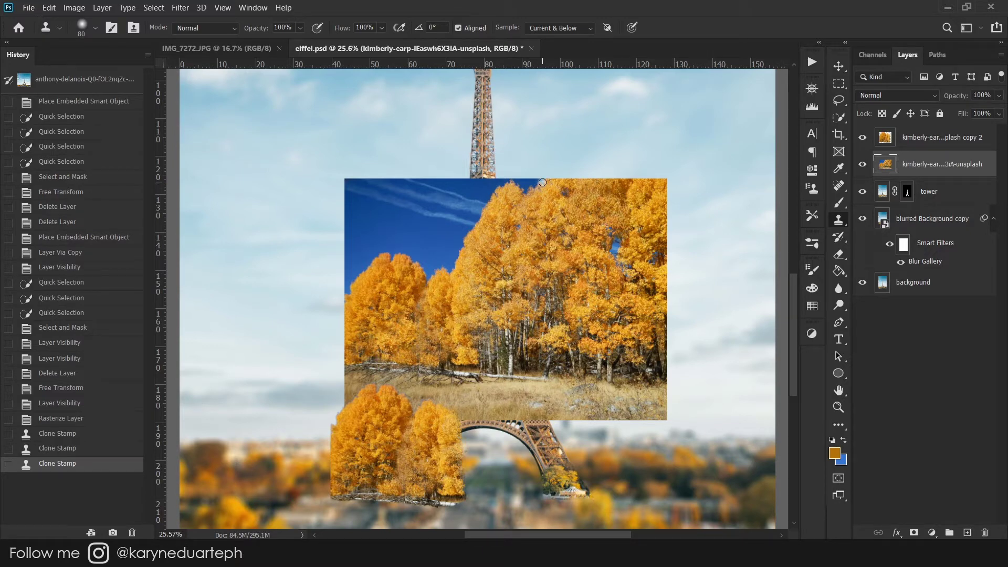
pyautogui.press('alt')
pyautogui.keyDown('alt'); pyautogui.click(390, 265); pyautogui.keyUp('alt')
pyautogui.click(359, 321)
pyautogui.click(503, 193)
pyautogui.click(864, 138)
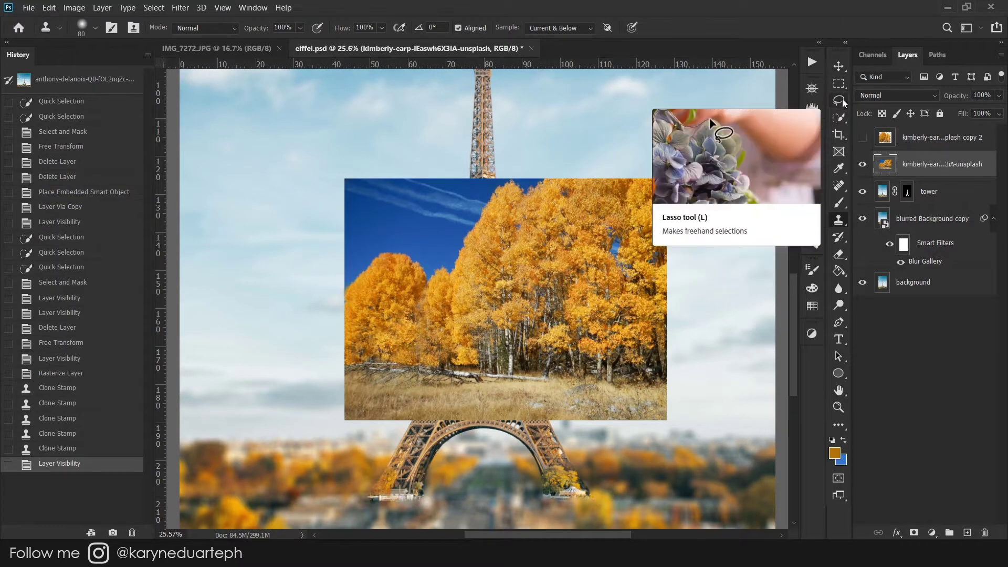
# Warp the trees photo, pulling its top-left corner outward and curving the left edge
pyautogui.hotkey('ctrl', 't')
pyautogui.click(588, 27)
pyautogui.moveTo(345, 179); pyautogui.dragTo(285, 193)
pyautogui.moveTo(294, 247); pyautogui.dragTo(330, 249)
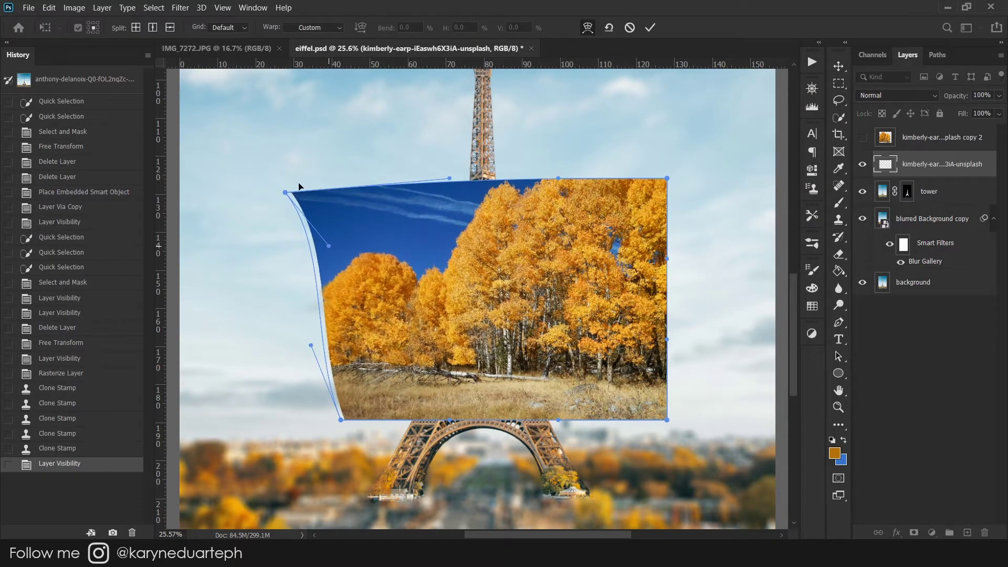
pyautogui.hotkey('ctrl', 'z')
pyautogui.hotkey('ctrl', 'z')
pyautogui.hotkey('ctrl', 'shift', 'z')
# Bow the left edge, pull the top-left area down, add a grid split, and commit the warp
pyautogui.moveTo(352, 284); pyautogui.dragTo(336, 280)
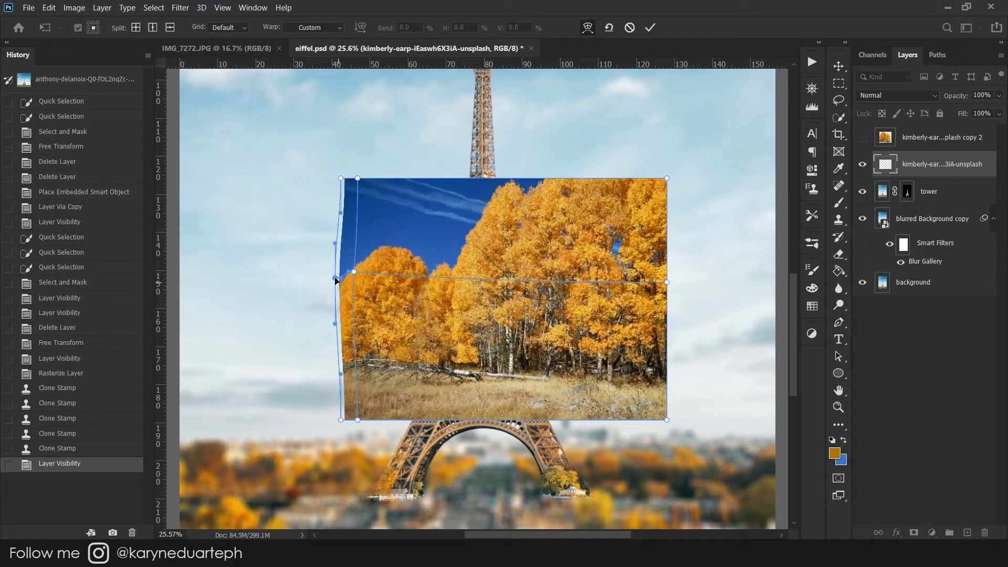
pyautogui.moveTo(362, 184); pyautogui.dragTo(382, 209)
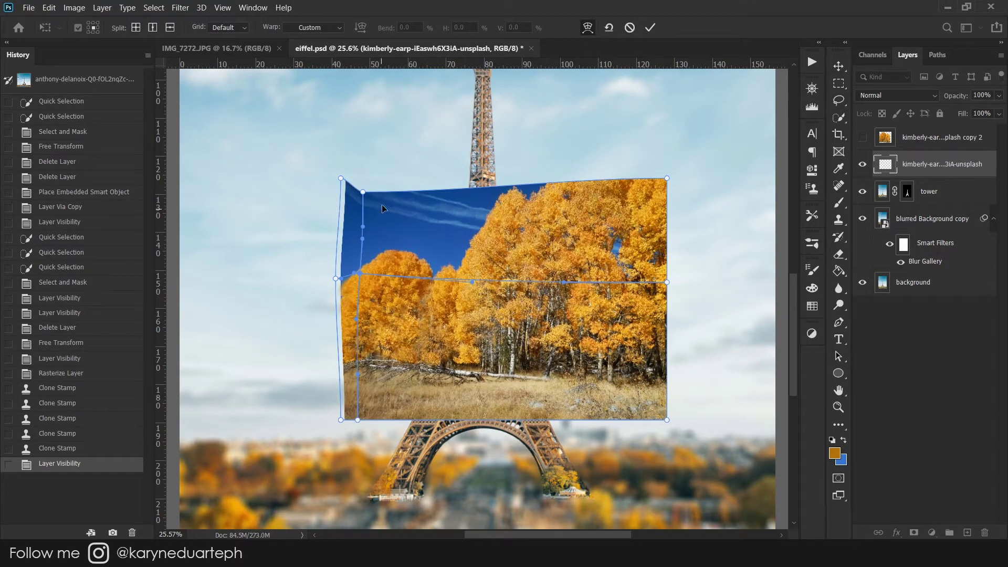
pyautogui.click(403, 254)
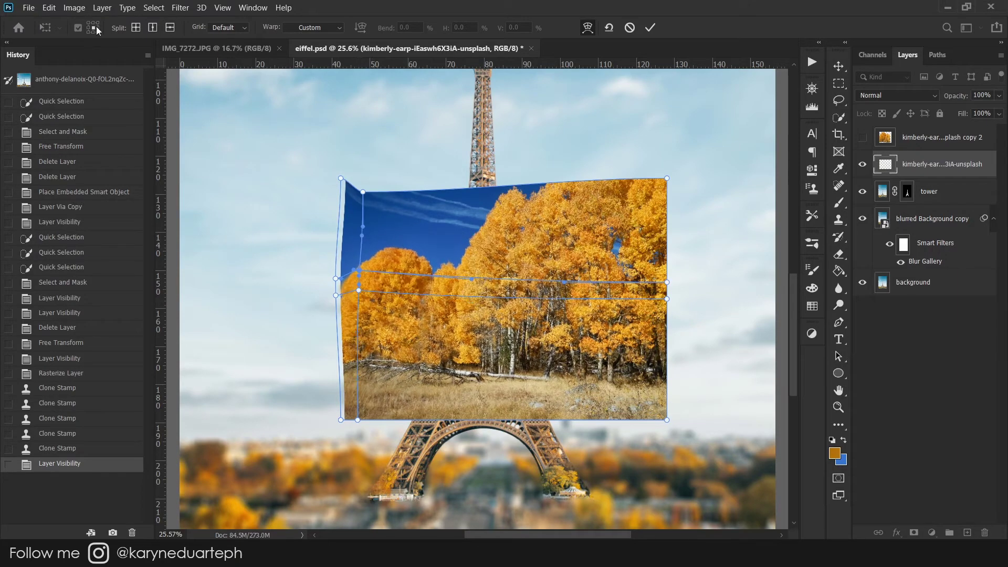
pyautogui.press('Return')
pyautogui.click(894, 143)
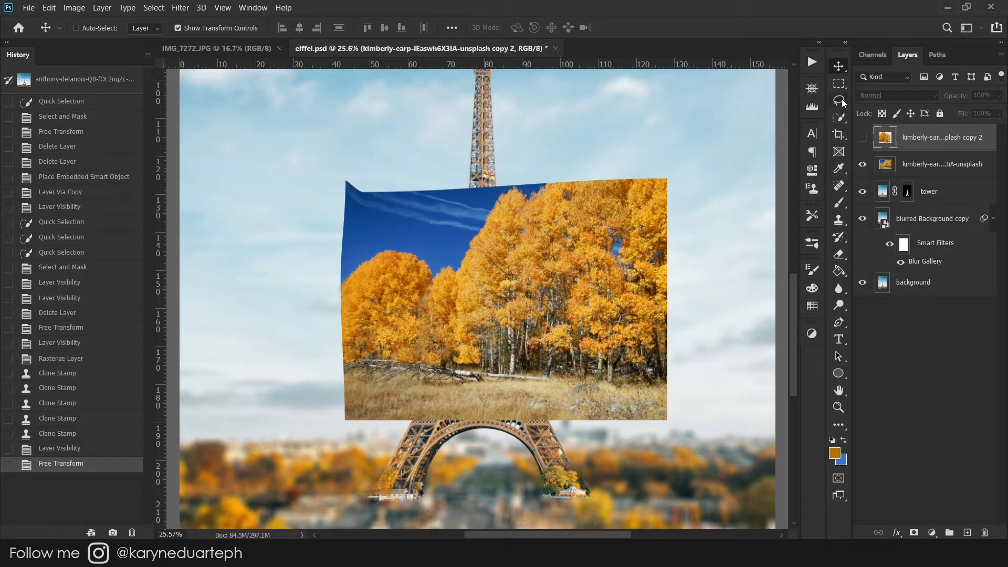
pyautogui.click(840, 101)
# Lasso and refine the two left-hand trees, copy them to a new layer, and delete the original
pyautogui.moveTo(422, 288); pyautogui.dragTo(367, 362)
pyautogui.click(887, 164)
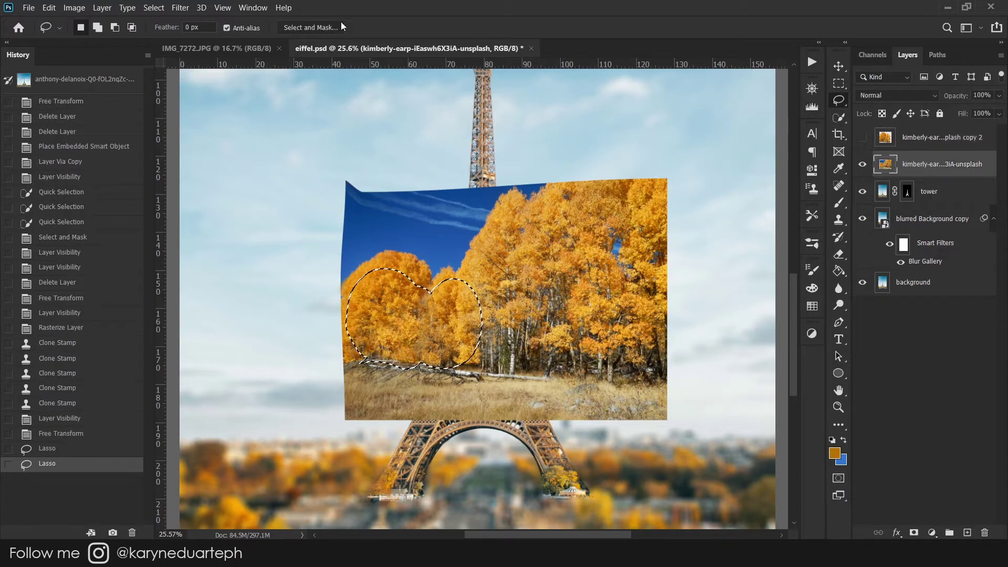
pyautogui.hotkey('ctrl', 'alt', 'r')
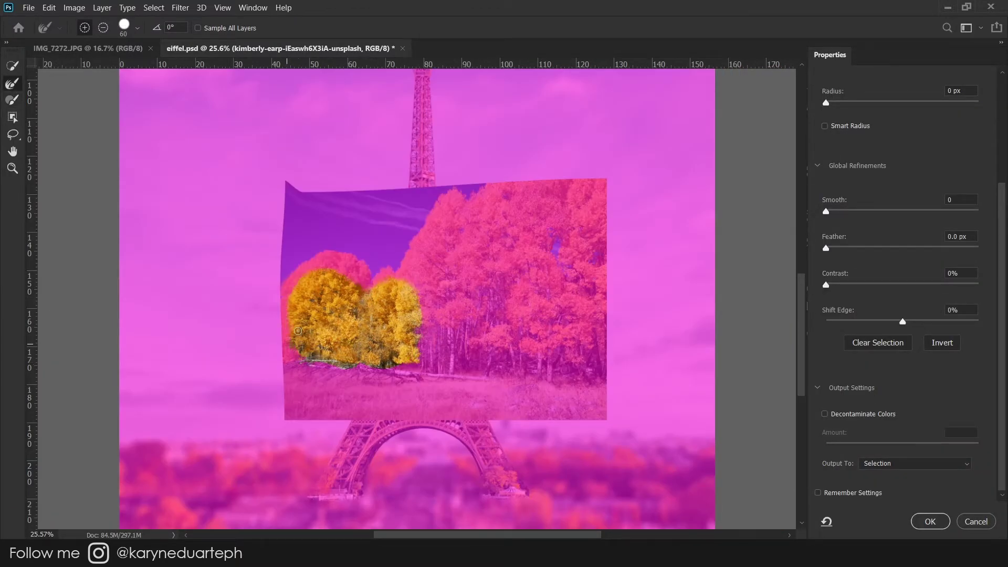
pyautogui.press('r')
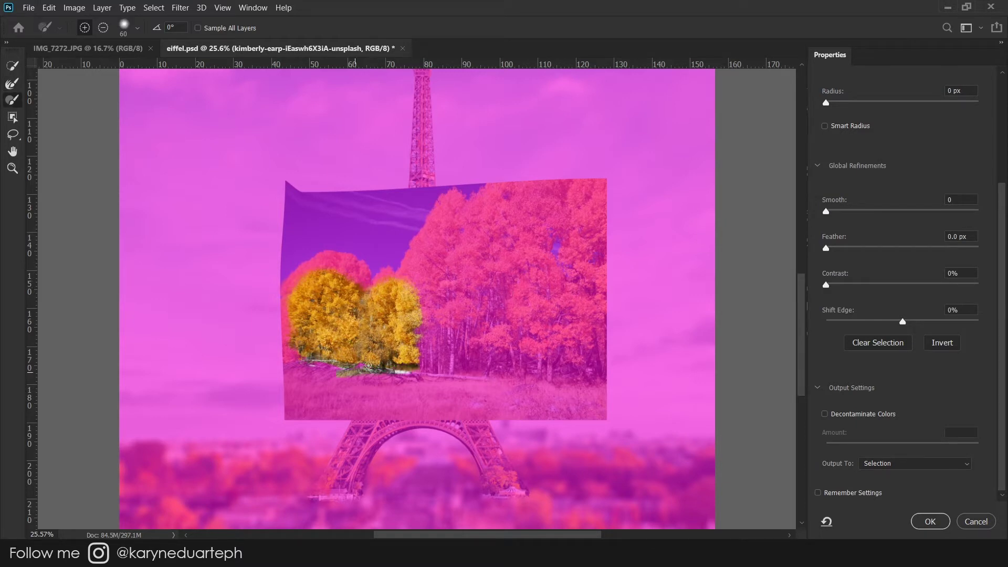
pyautogui.click(930, 521)
pyautogui.hotkey('ctrl', 'j')
pyautogui.press('Delete')
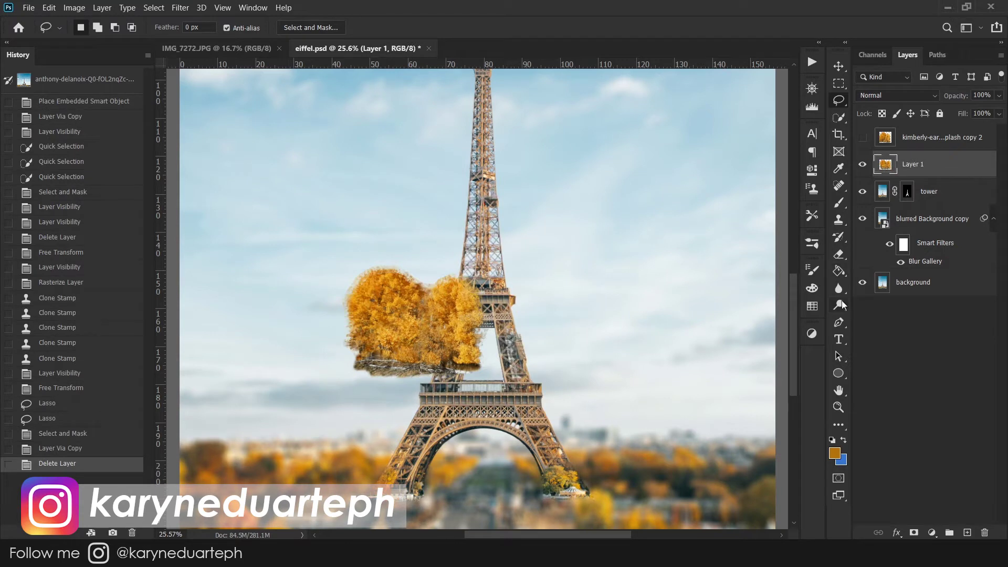
# Pick the Brush and Eraser tools, then add a layer mask to the cut-out trees
pyautogui.rightClick(838, 288)
pyautogui.click(893, 311)
pyautogui.rightClick(838, 203)
pyautogui.click(892, 198)
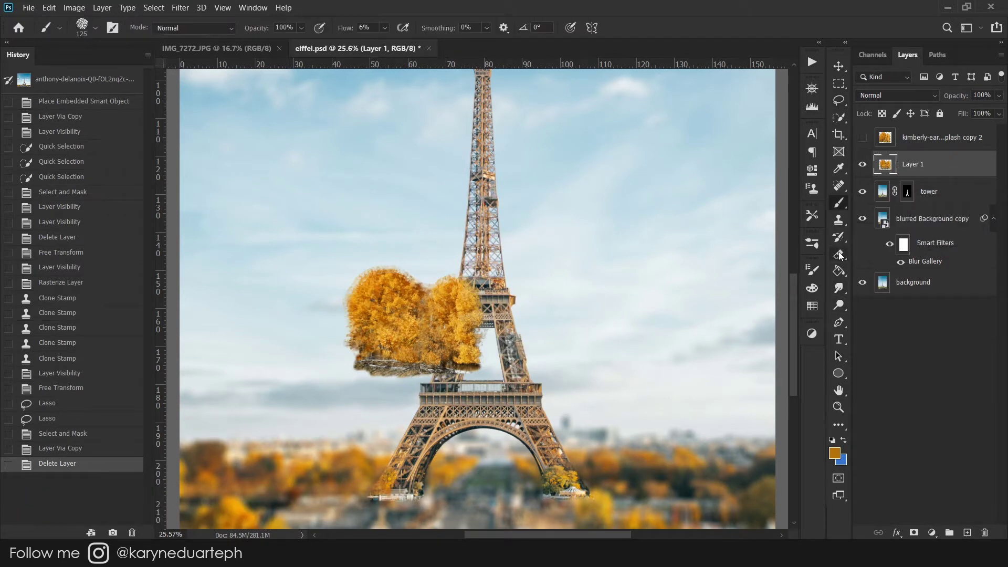
pyautogui.click(839, 254)
pyautogui.click(913, 534)
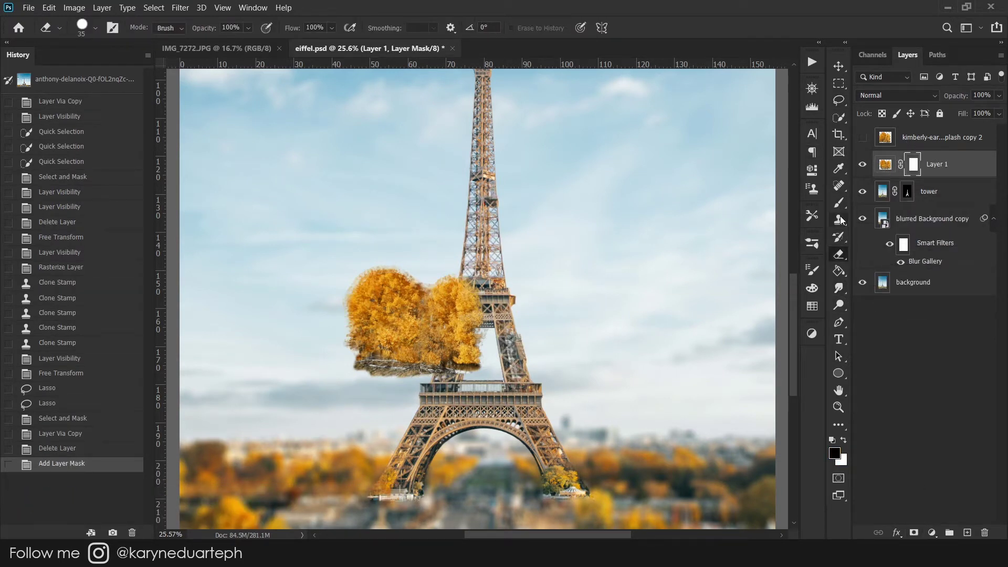
# Undo the layer mask, show the 'copy 2' trees, and flip one tree group horizontally
pyautogui.press('b')
pyautogui.hotkey('ctrl', 'z')
pyautogui.click(862, 138)
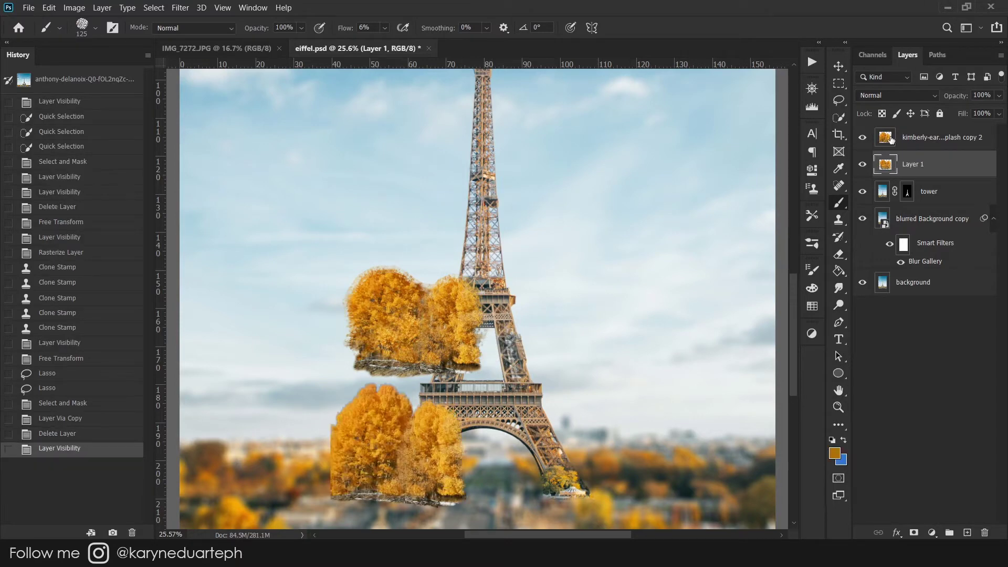
pyautogui.click(939, 138)
pyautogui.hotkey('ctrl', 't')
pyautogui.press('Return')
pyautogui.click(940, 137)
pyautogui.hotkey('ctrl', 't')
pyautogui.rightClick(438, 102)
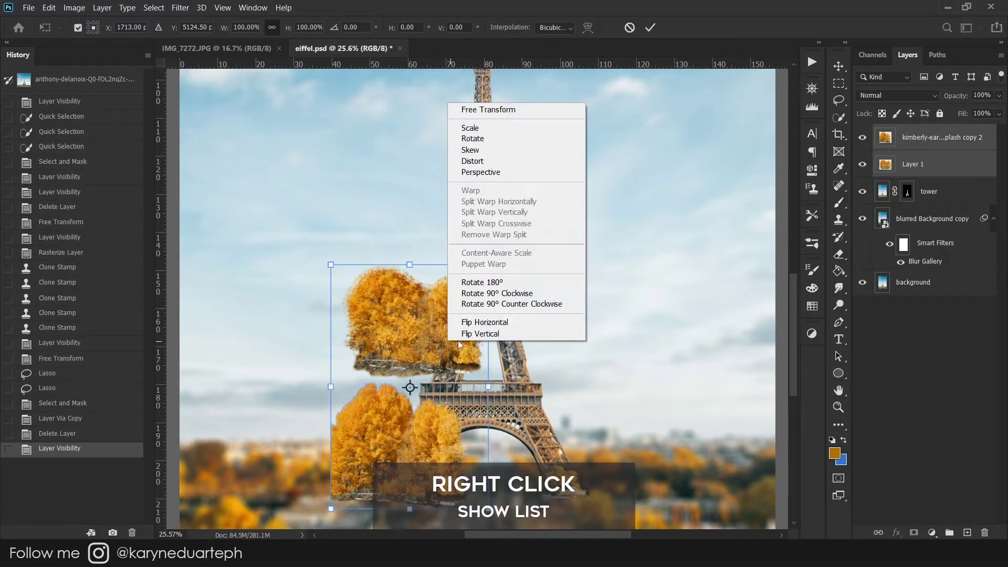
pyautogui.click(462, 329)
pyautogui.press('Return')
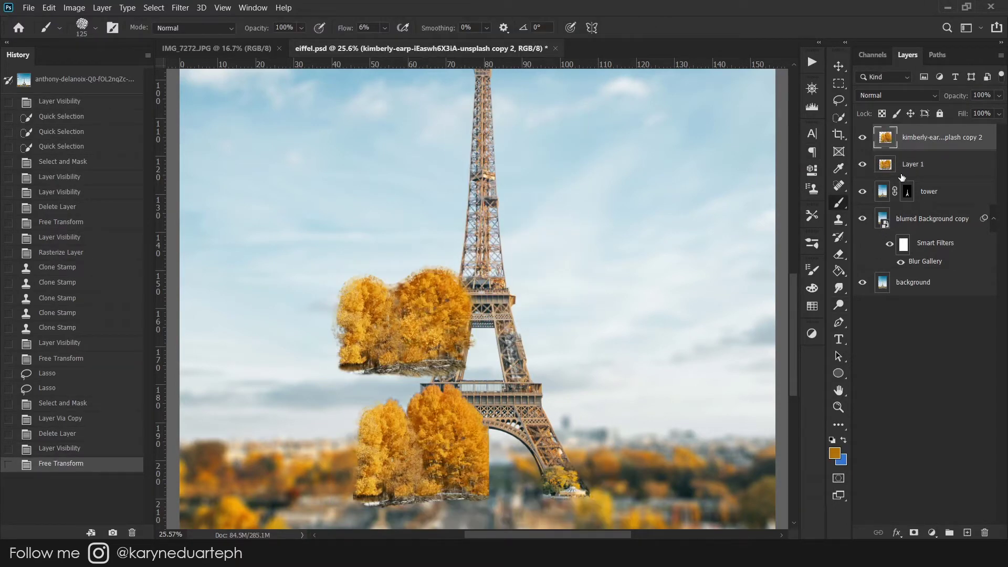
# Move the right trees further right and Layer 1's trees down to the tower base
pyautogui.click(862, 165)
pyautogui.click(913, 164)
pyautogui.hotkey('ctrl', 't')
pyautogui.press('Return')
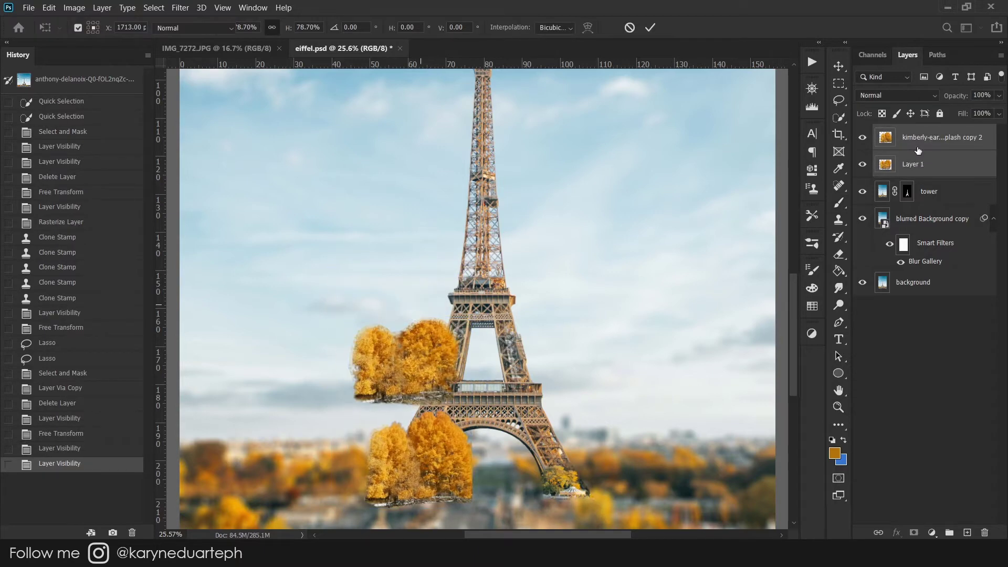
pyautogui.hotkey('ctrl', 't')
pyautogui.moveTo(446, 456); pyautogui.dragTo(576, 461)
pyautogui.press('Return')
pyautogui.hotkey('ctrl', 't')
pyautogui.moveTo(425, 348); pyautogui.dragTo(433, 457)
pyautogui.press('Return')
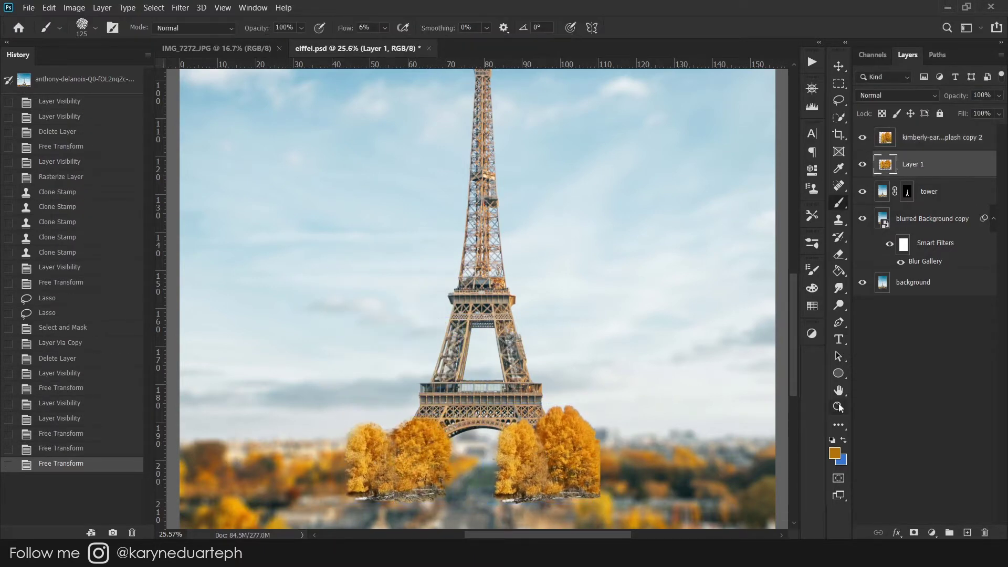
# Shorten both tree groups vertically together and rename the top tree layer 'right'
pyautogui.hotkey('ctrl', '0')
pyautogui.keyDown('shift'); pyautogui.click(940, 137); pyautogui.keyUp('shift')
pyautogui.hotkey('ctrl', 't')
pyautogui.moveTo(582, 426); pyautogui.dragTo(581, 436)
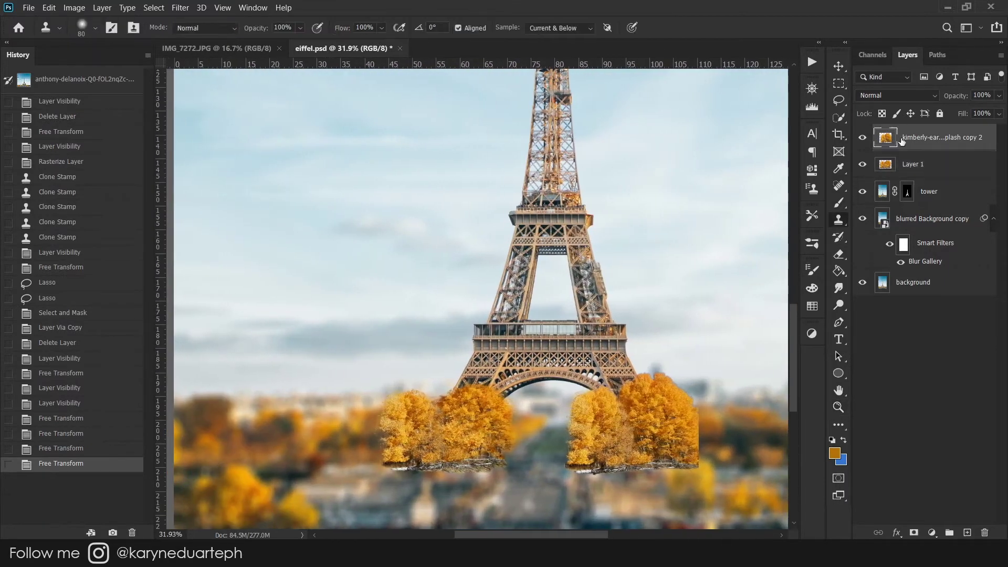
pyautogui.doubleClick(935, 137)
pyautogui.write('right')
pyautogui.press('Return')
pyautogui.doubleClick(912, 163)
# Name the first tree layer 'left'
pyautogui.write('left')
pyautogui.press('Return')
pyautogui.click(862, 164)
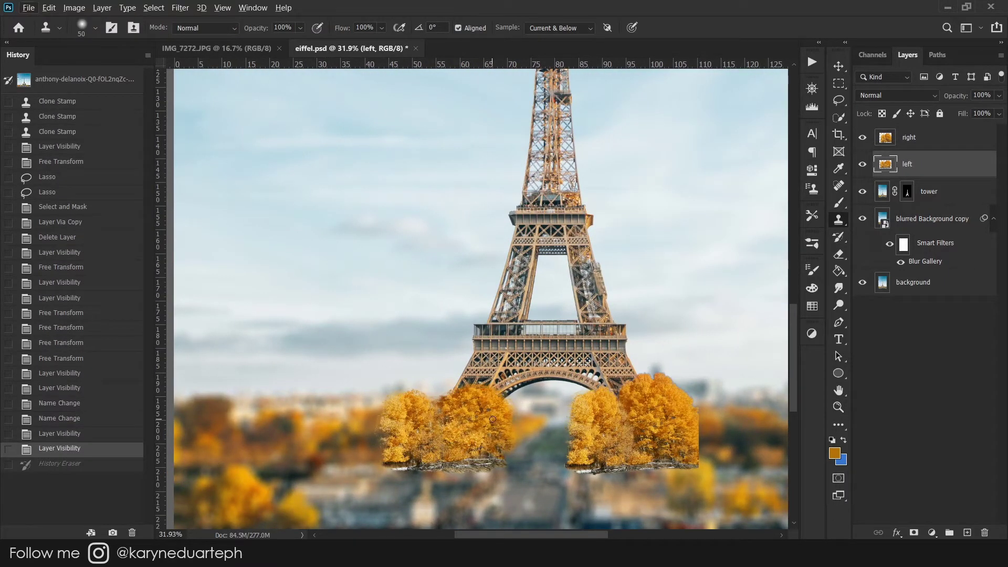
# Clone Stamp over the base of the left trees
pyautogui.click(472, 420)
pyautogui.click(479, 467)
pyautogui.click(486, 399)
pyautogui.click(422, 443)
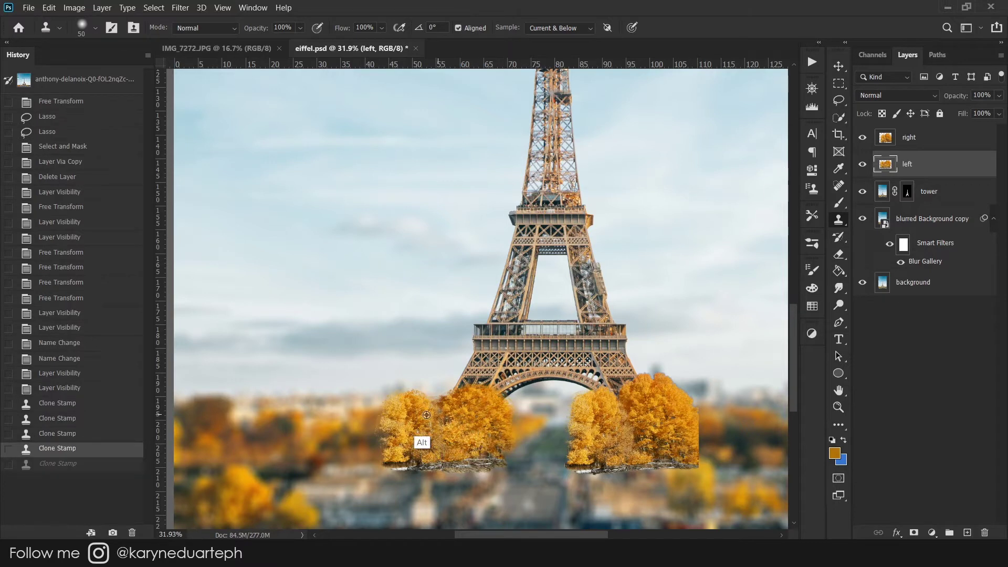
pyautogui.click(420, 412)
pyautogui.click(491, 371)
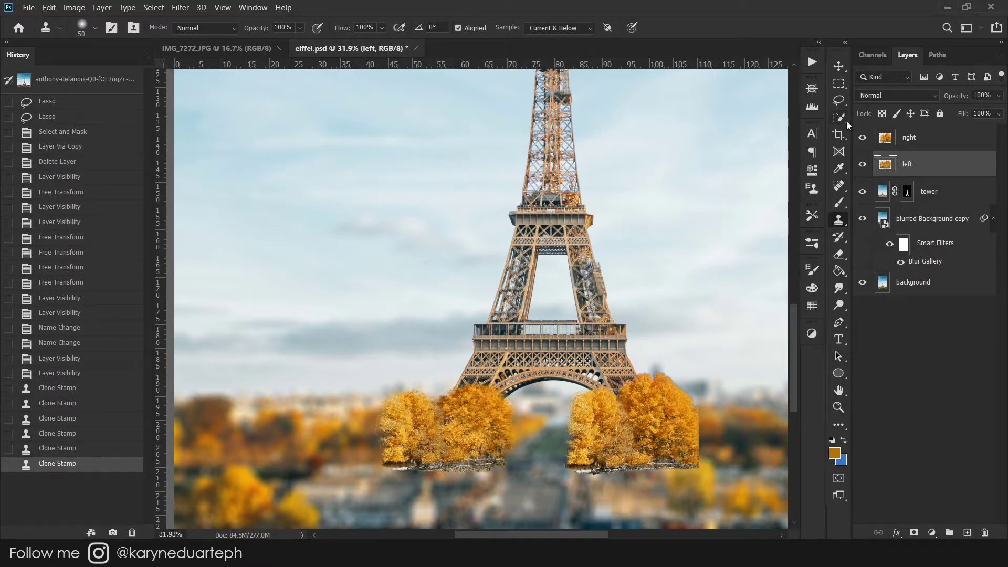
pyautogui.click(401, 404)
# Add a horizontal guide along the tree bases, then mask and paint away the left trees' edges
pyautogui.click(862, 164)
pyautogui.click(862, 164)
pyautogui.moveTo(730, 64); pyautogui.dragTo(726, 464)
pyautogui.press('b')
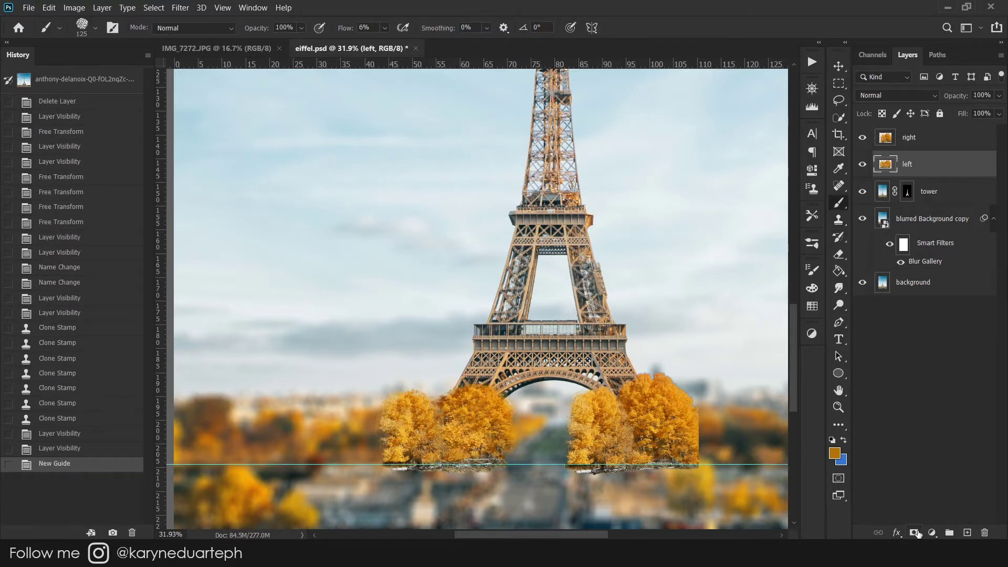
pyautogui.click(913, 532)
pyautogui.moveTo(500, 383); pyautogui.dragTo(495, 380)
pyautogui.click(499, 389)
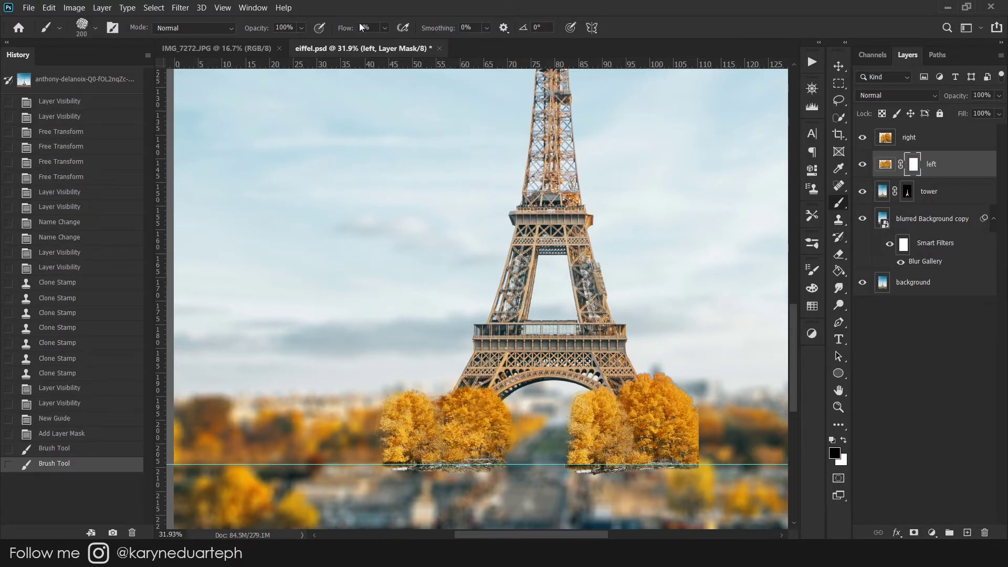
pyautogui.click(510, 381)
# With a smaller brush, mask away fringes near the left treetops, undoing stray strokes
pyautogui.press('[')
pyautogui.press('[')
pyautogui.moveTo(433, 392); pyautogui.dragTo(381, 395)
pyautogui.click(374, 438)
pyautogui.click(384, 466)
pyautogui.click(394, 72)
pyautogui.hotkey('shift', '4')
pyautogui.hotkey('shift', '4')
pyautogui.hotkey('ctrl', 'z')
pyautogui.hotkey('ctrl', 'z')
# Clone Stamp a spot on the left trees' image
pyautogui.click(885, 164)
pyautogui.press('s')
pyautogui.keyDown('alt'); pyautogui.click(391, 456); pyautogui.keyUp('alt')
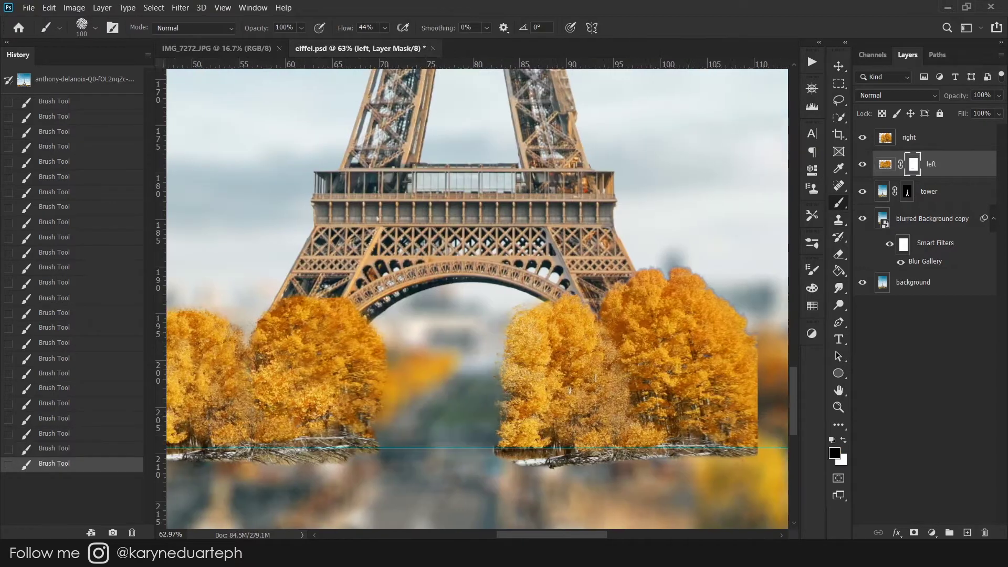
# Add a layer mask to the right trees and paint away their edge
pyautogui.click(933, 137)
pyautogui.moveTo(771, 420); pyautogui.dragTo(772, 341)
pyautogui.press(']')
pyautogui.press(']')
pyautogui.press('[')
pyautogui.press('[')
pyautogui.hotkey('ctrl', 'z')
pyautogui.press('[')
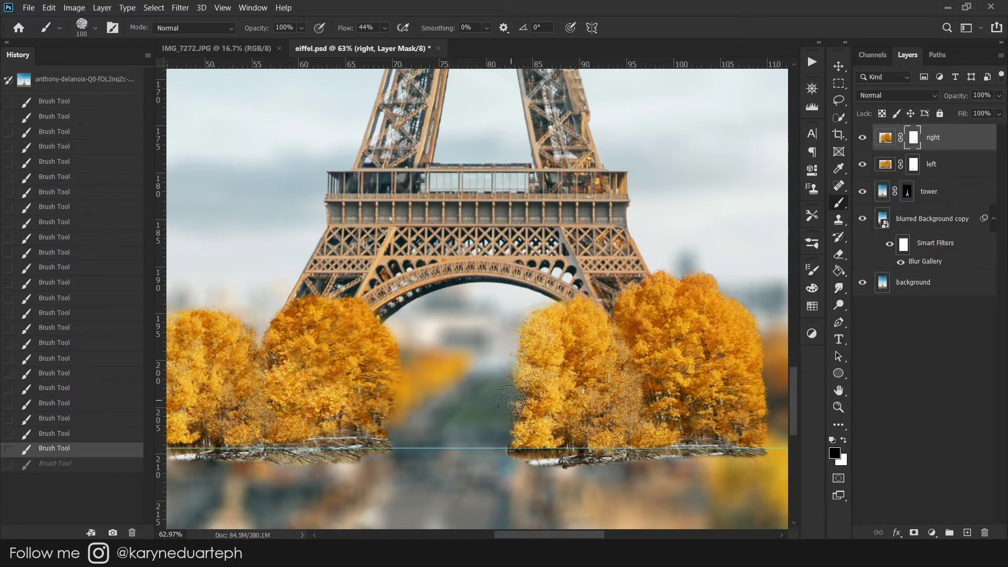
pyautogui.moveTo(542, 300); pyautogui.dragTo(508, 403)
pyautogui.scroll(-5, 505, 352)
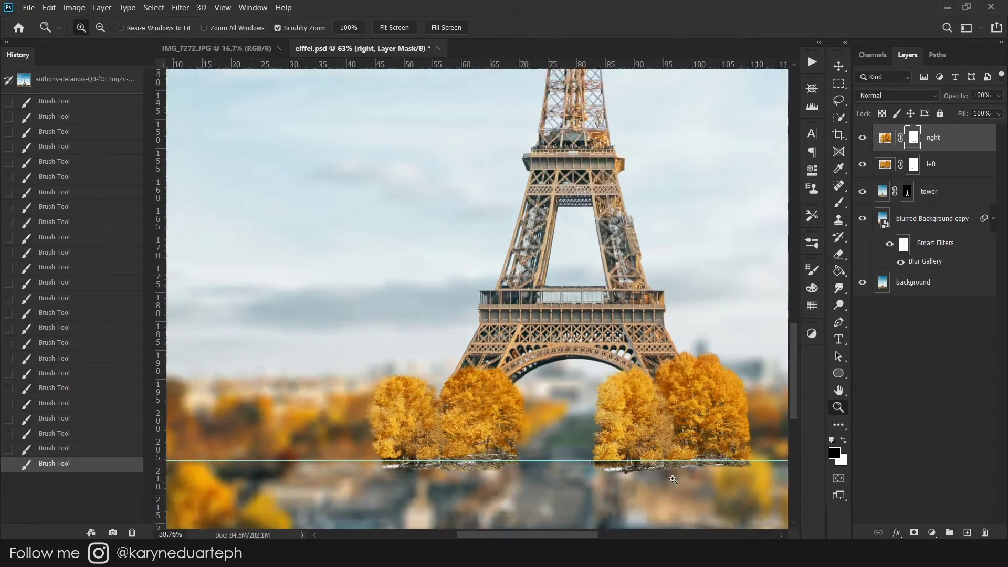
pyautogui.scroll(4, 723, 439)
# Clone Stamp over the base of the right trees
pyautogui.press('s')
pyautogui.click(723, 439)
pyautogui.hotkey('ctrl', 'z')
pyautogui.hotkey('ctrl', '2')
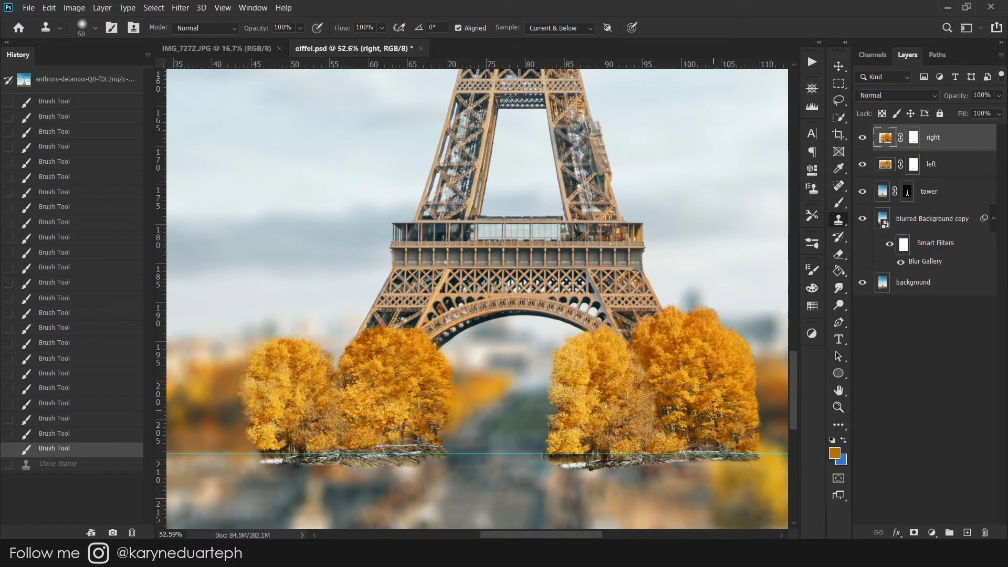
pyautogui.click(700, 433)
pyautogui.click(692, 446)
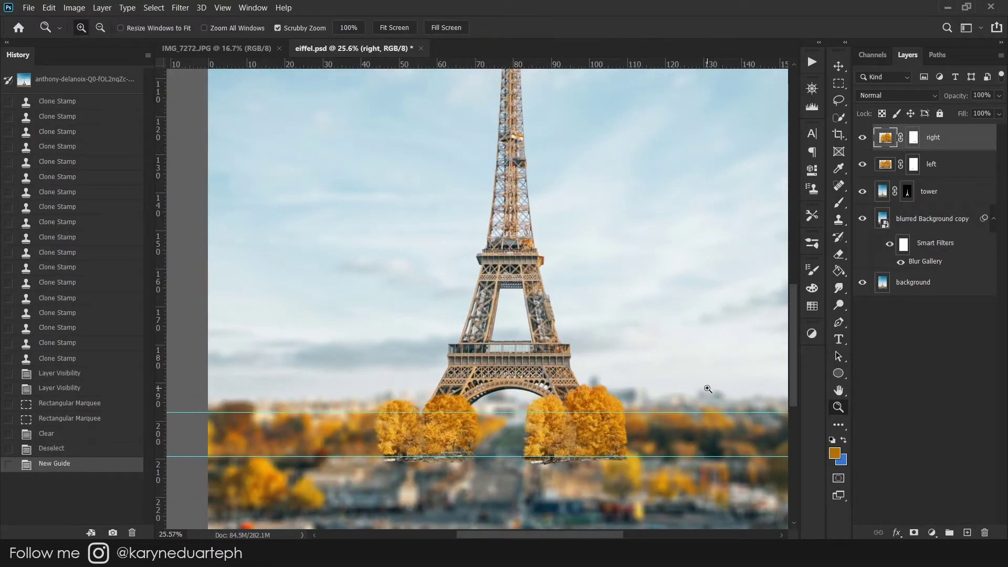
# Skew and warp the right trees, bowing out their right edge
pyautogui.hotkey('ctrl', 't')
pyautogui.moveTo(521, 395); pyautogui.dragTo(513, 400)
pyautogui.moveTo(522, 465); pyautogui.dragTo(530, 463)
pyautogui.moveTo(623, 436); pyautogui.dragTo(630, 432)
pyautogui.moveTo(606, 536); pyautogui.dragTo(598, 535)
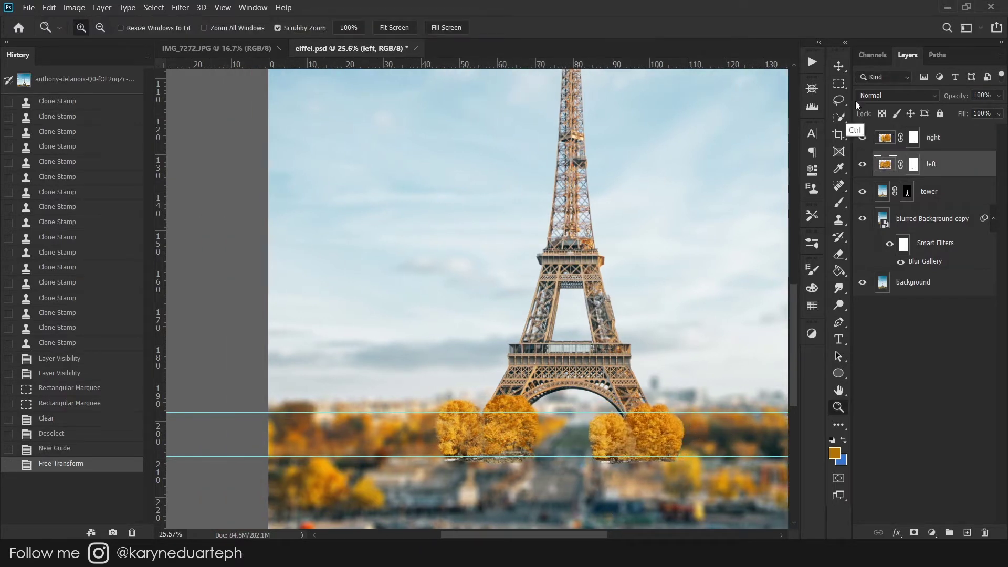
# Commit the right trees' reshaping
pyautogui.hotkey('ctrl', 't')
pyautogui.moveTo(650, 439); pyautogui.dragTo(683, 438)
pyautogui.press('Return')
pyautogui.press('z')
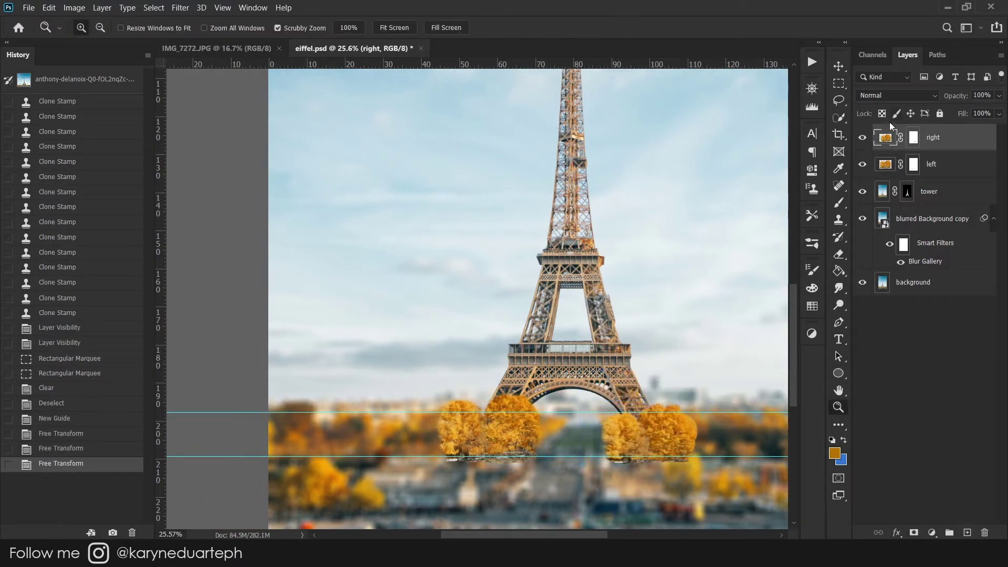
# Warp the left trees to bulge and lift their top
pyautogui.click(886, 166)
pyautogui.hotkey('ctrl', 't')
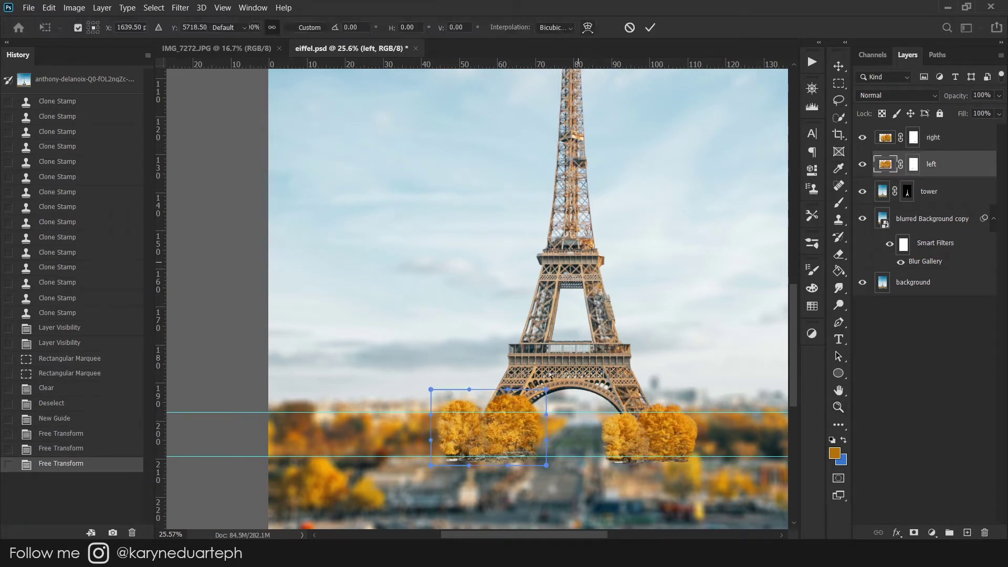
pyautogui.click(587, 27)
pyautogui.moveTo(433, 418); pyautogui.dragTo(474, 380)
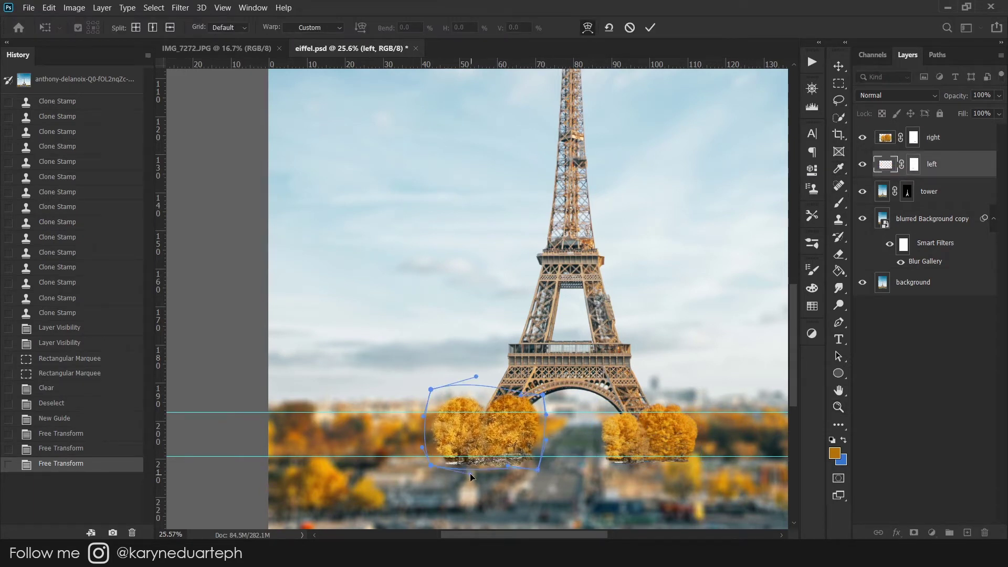
pyautogui.press('Return')
# Scale down the left trees and move them left of the tower
pyautogui.hotkey('ctrl', 't')
pyautogui.moveTo(486, 436); pyautogui.dragTo(640, 435)
pyautogui.moveTo(643, 379); pyautogui.dragTo(644, 399)
pyautogui.moveTo(644, 436); pyautogui.dragTo(527, 455)
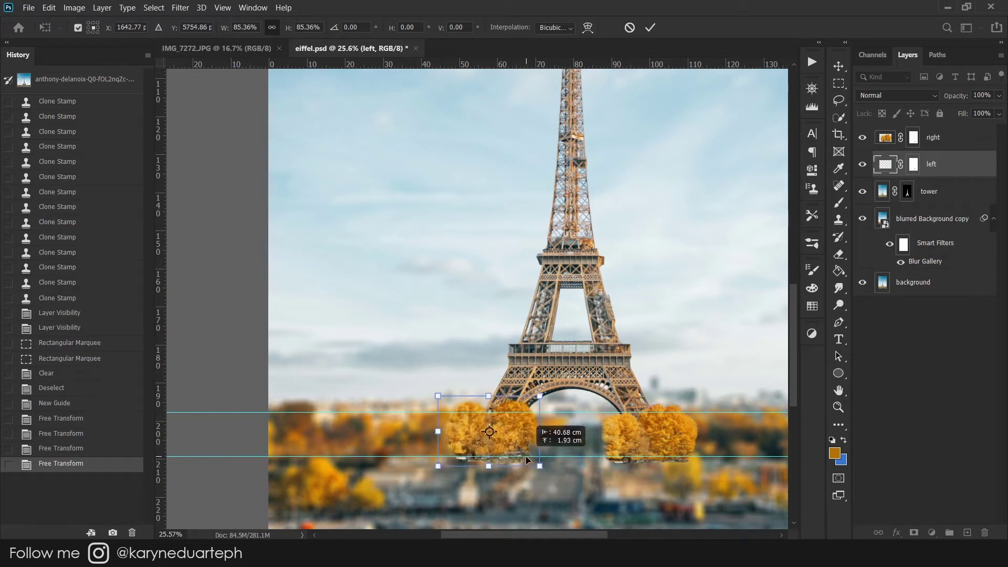
pyautogui.press('Return')
pyautogui.press('z')
pyautogui.moveTo(761, 446); pyautogui.dragTo(726, 434)
# Remove the guides and clone texture over the left trees' bottom edge on a new layer
pyautogui.hotkey('ctrl', '0')
pyautogui.moveTo(577, 436); pyautogui.dragTo(578, 63)
pyautogui.moveTo(577, 465); pyautogui.dragTo(577, 63)
pyautogui.hotkey('ctrl', 'shift', 'alt', 'n')
pyautogui.press('s')
pyautogui.hotkey('ctrl', '+')
pyautogui.hotkey('ctrl', '+')
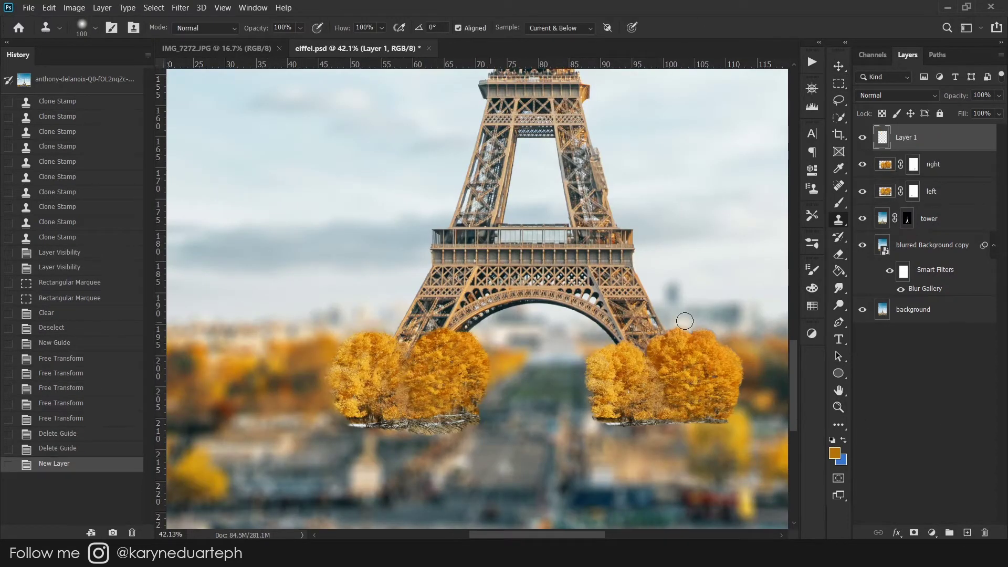
pyautogui.moveTo(451, 367); pyautogui.dragTo(416, 385)
pyautogui.moveTo(739, 406); pyautogui.dragTo(700, 422)
pyautogui.moveTo(449, 388); pyautogui.dragTo(448, 404)
pyautogui.moveTo(638, 368); pyautogui.dragTo(525, 374)
pyautogui.click(525, 375)
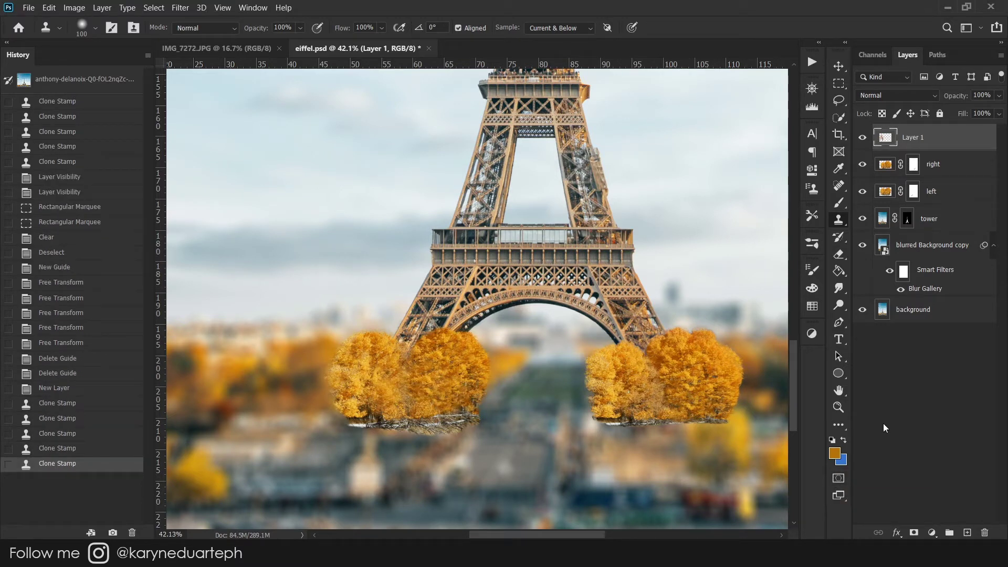
# Merge the retouch layer into a duplicate of the left trees, hiding the original
pyautogui.click(862, 138)
pyautogui.moveTo(912, 138); pyautogui.dragTo(913, 178)
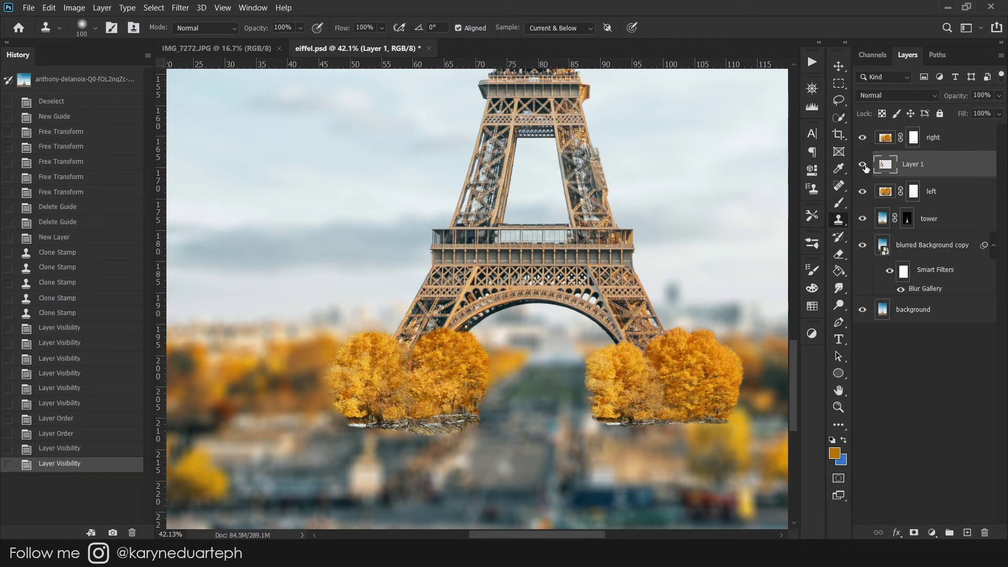
pyautogui.click(913, 193)
pyautogui.hotkey('ctrl', 'j')
pyautogui.click(862, 191)
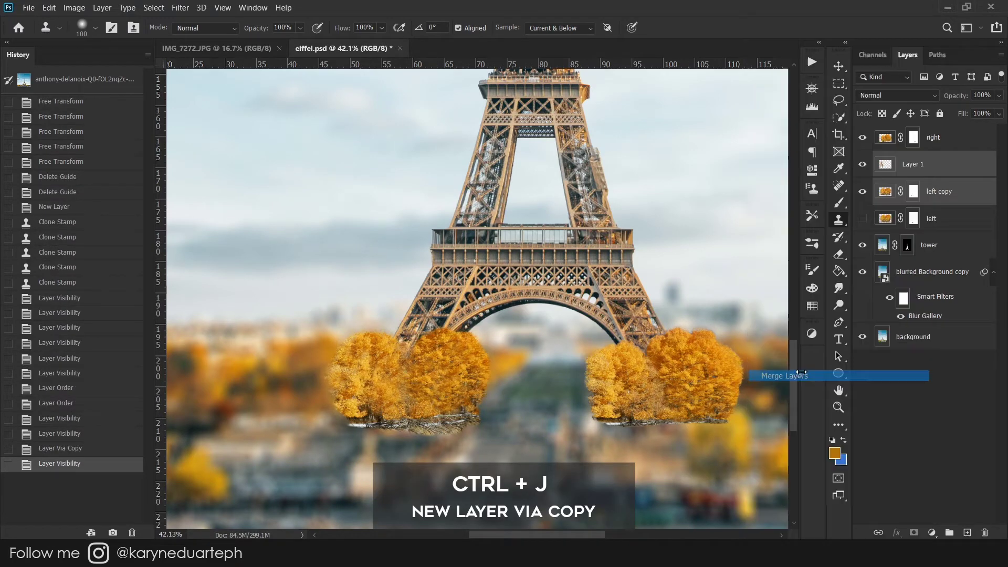
pyautogui.hotkey('ctrl', 'e')
# Rename layers to 'left - backup', 'left tree' and 'right tree'
pyautogui.doubleClick(931, 192)
pyautogui.write('left - backup')
pyautogui.press('Return')
pyautogui.press('Delete')
pyautogui.hotkey('ctrl', 'd')
pyautogui.doubleClick(913, 164)
pyautogui.write('left tree')
pyautogui.doubleClick(934, 138)
pyautogui.write('right tree')
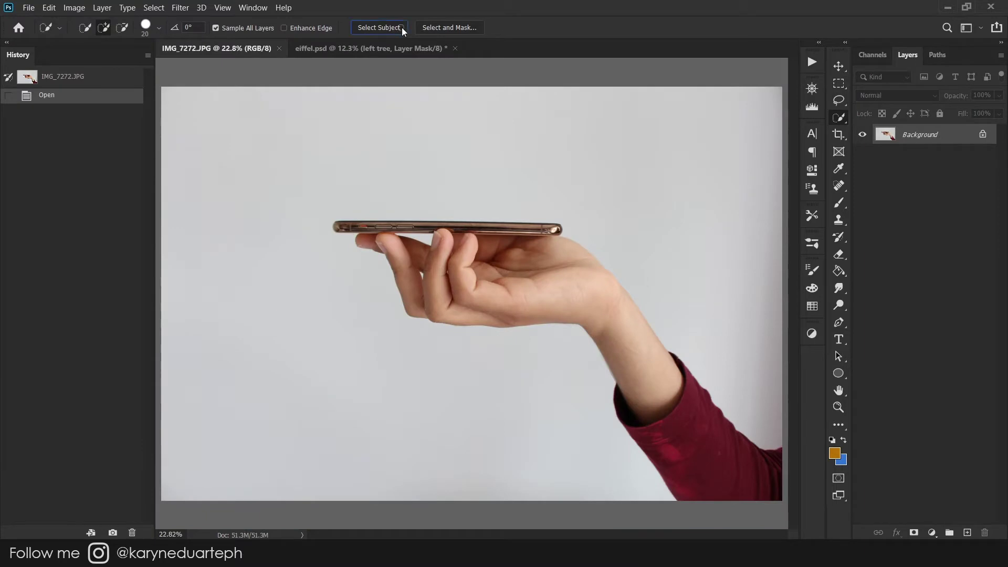
# Select the hand and phone with Select Subject, refining output to a layer mask
pyautogui.click(402, 27)
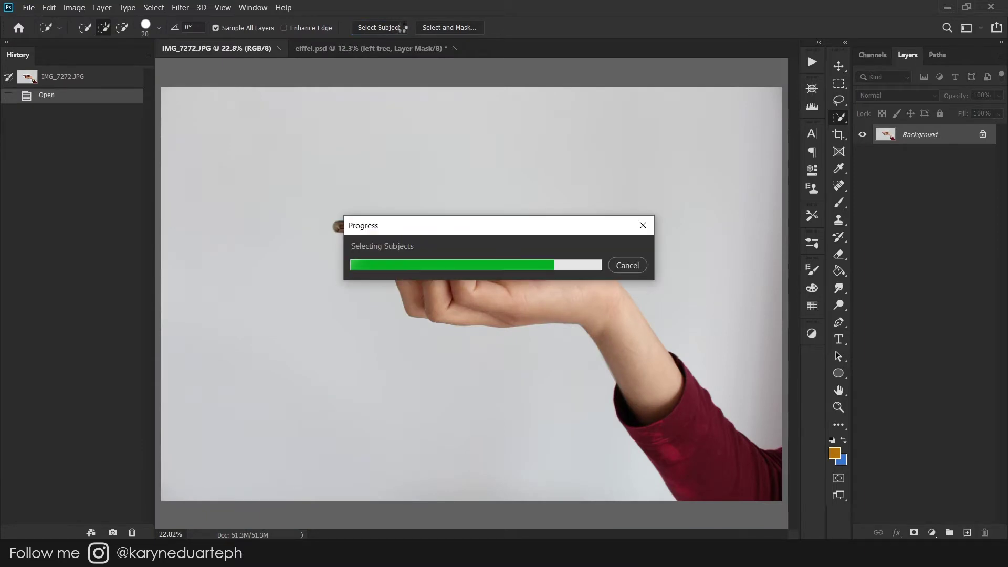
pyautogui.click(442, 28)
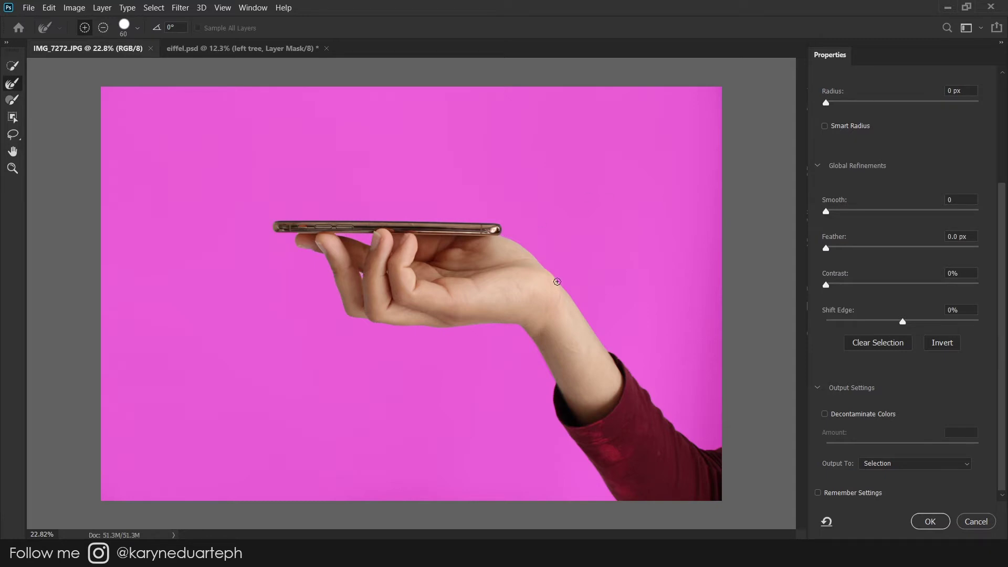
pyautogui.click(883, 463)
pyautogui.click(881, 482)
pyautogui.click(930, 522)
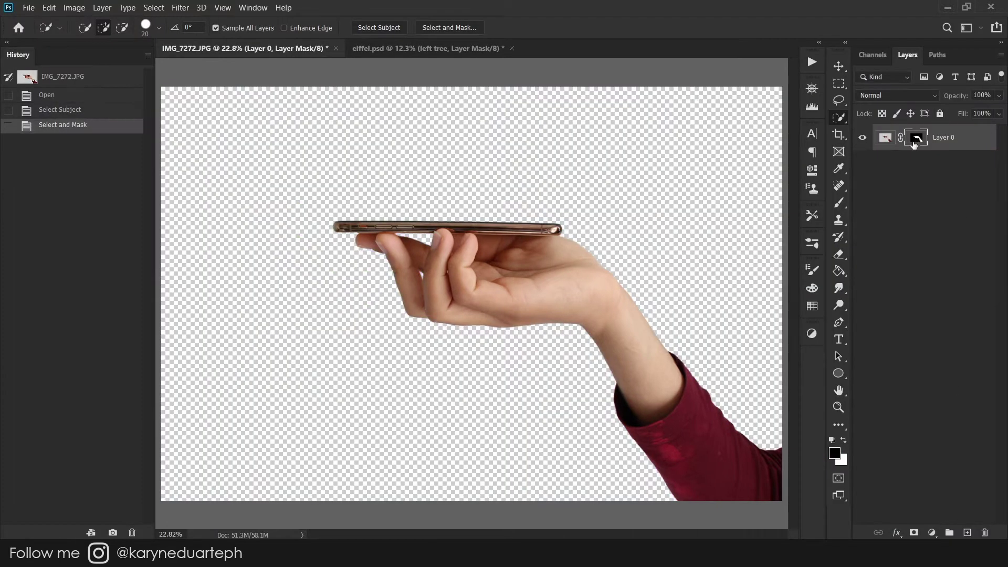
# Marquee the sleeve area and fill it black in the mask
pyautogui.click(839, 83)
pyautogui.moveTo(683, 84); pyautogui.dragTo(782, 501)
pyautogui.moveTo(724, 84)
pyautogui.mouseDown()
pyautogui.moveTo(661, 521)
pyautogui.moveTo(216, 382)
pyautogui.mouseUp()
pyautogui.click(838, 270)
pyautogui.click(902, 283)
pyautogui.click(690, 408)
pyautogui.press('m')
pyautogui.hotkey('ctrl', 'd')
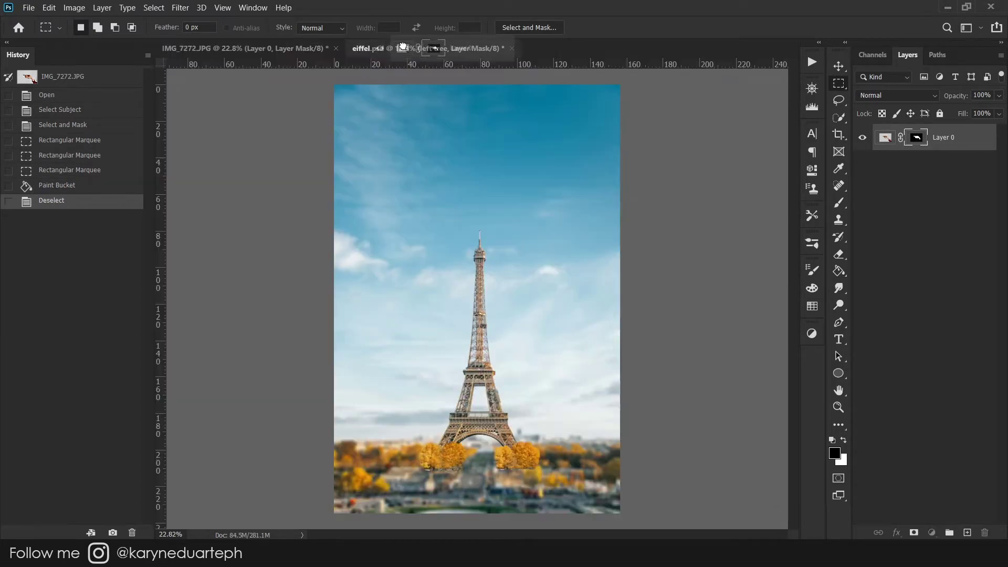
# Drag the hand cutout into the Eiffel document and nudge it slightly down
pyautogui.moveTo(885, 138); pyautogui.dragTo(546, 368)
pyautogui.hotkey('ctrl', 't')
pyautogui.moveTo(561, 505); pyautogui.dragTo(564, 514)
pyautogui.press('Return')
pyautogui.doubleClick(936, 164)
# Name the layer 'phone', place it above right tree, and raise it to mid-tower height
pyautogui.write('phone')
pyautogui.press('Return')
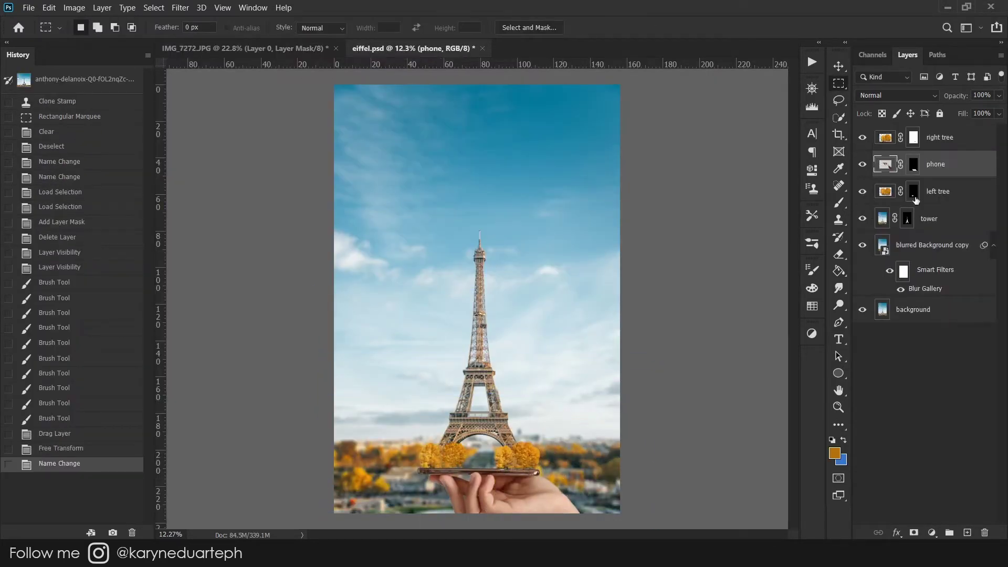
pyautogui.moveTo(979, 171); pyautogui.dragTo(973, 135)
pyautogui.press('z')
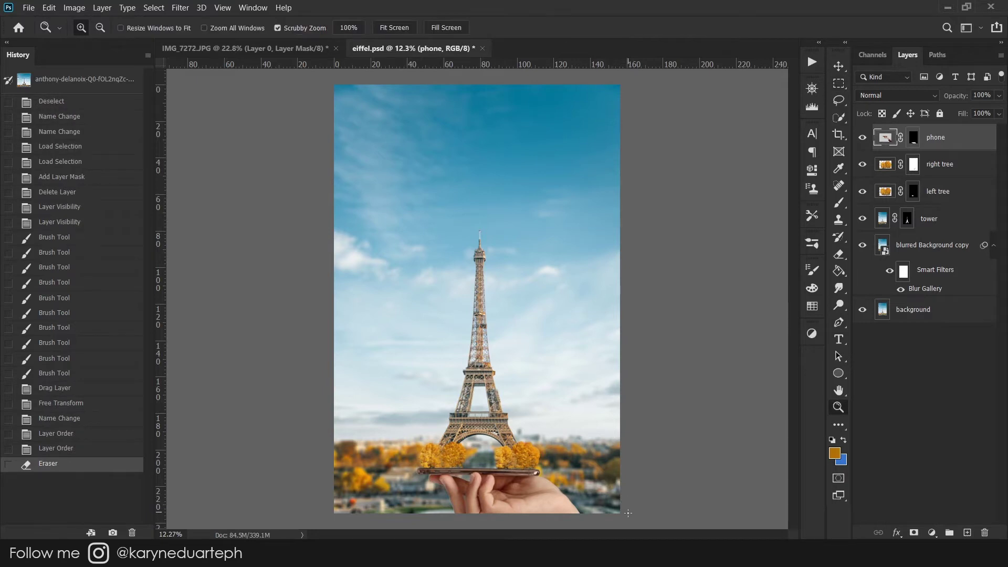
pyautogui.hotkey('ctrl', 't')
pyautogui.moveTo(588, 492)
pyautogui.mouseDown()
pyautogui.moveTo(564, 431)
pyautogui.moveTo(568, 368)
pyautogui.moveTo(566, 413)
pyautogui.moveTo(566, 399)
pyautogui.mouseUp()
pyautogui.press('Return')
# Crop the picture to 4:5 and lower the phone and hand onto the trees
pyautogui.click(838, 135)
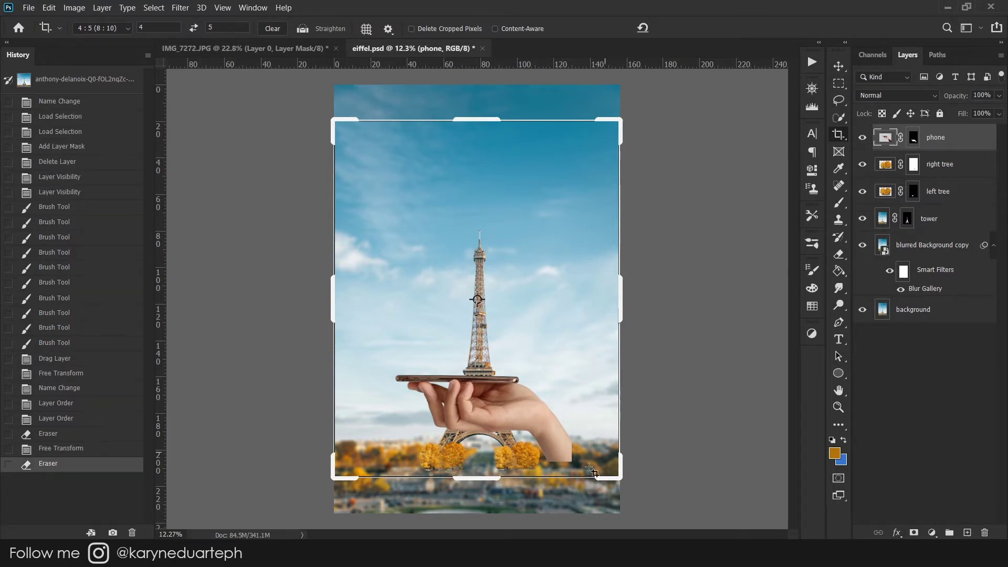
pyautogui.moveTo(593, 472); pyautogui.dragTo(619, 442)
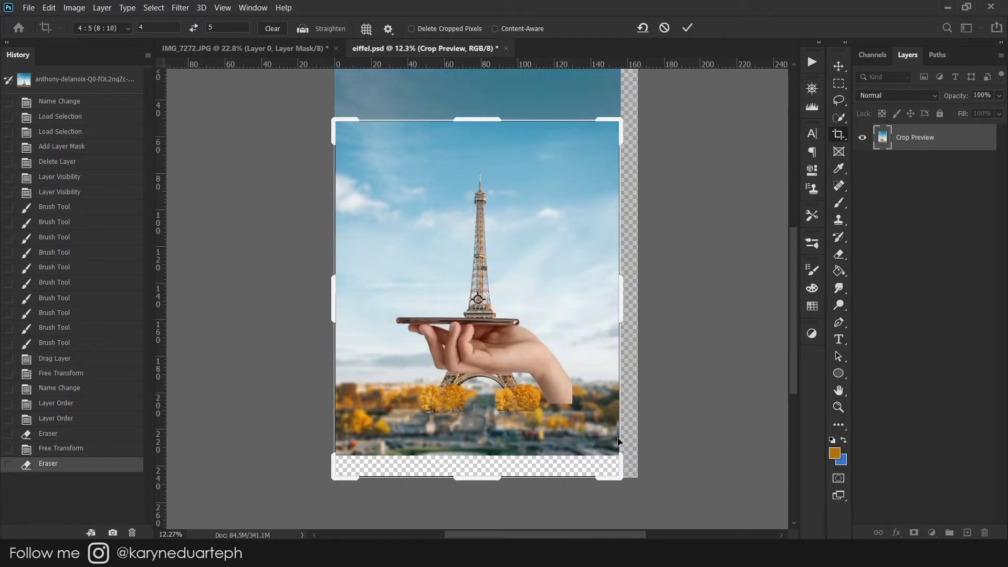
pyautogui.moveTo(477, 119); pyautogui.dragTo(479, 113)
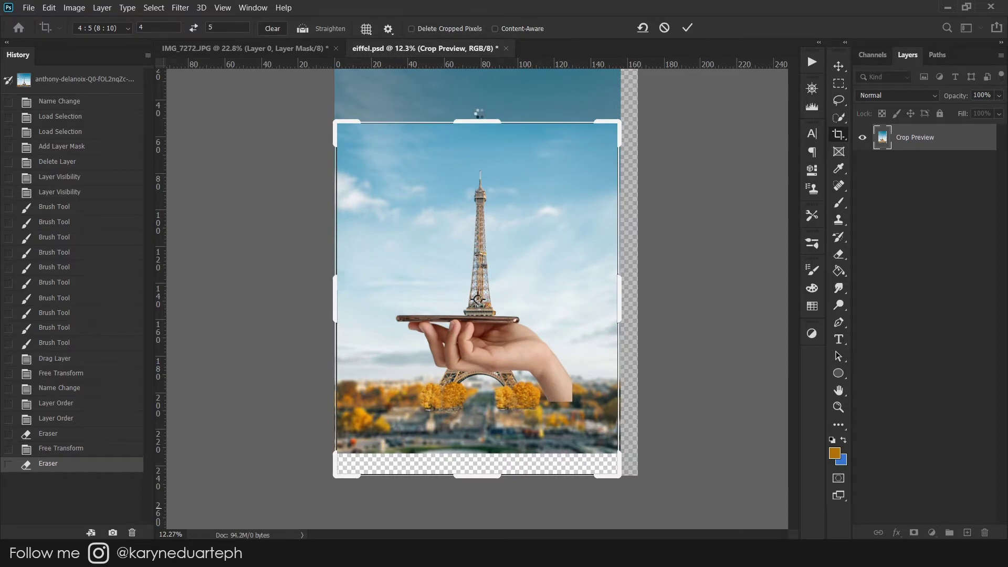
pyautogui.press('Return')
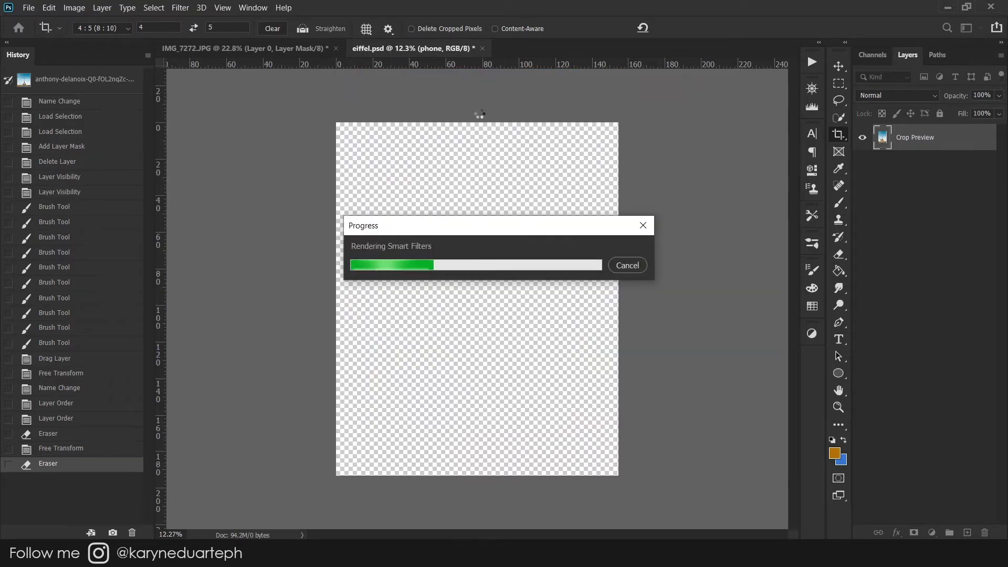
pyautogui.hotkey('ctrl', 't')
pyautogui.moveTo(539, 314); pyautogui.dragTo(562, 406)
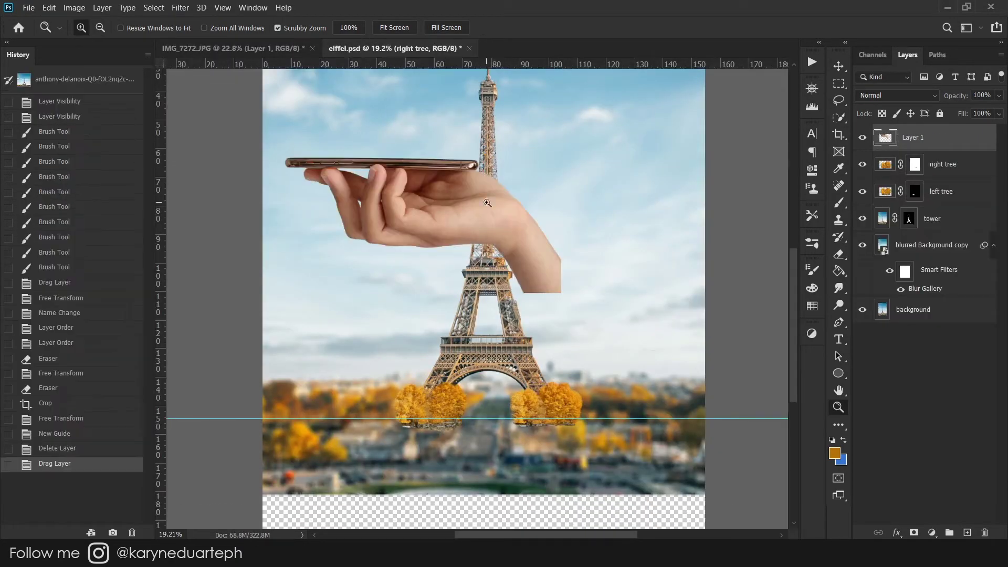
# Delete the extra marquee-selected area and move the hand down beneath the trees
pyautogui.press('m')
pyautogui.moveTo(574, 124)
pyautogui.mouseDown()
pyautogui.moveTo(709, 449)
pyautogui.moveTo(221, 292)
pyautogui.mouseUp()
pyautogui.press('Delete')
pyautogui.hotkey('ctrl', 'd')
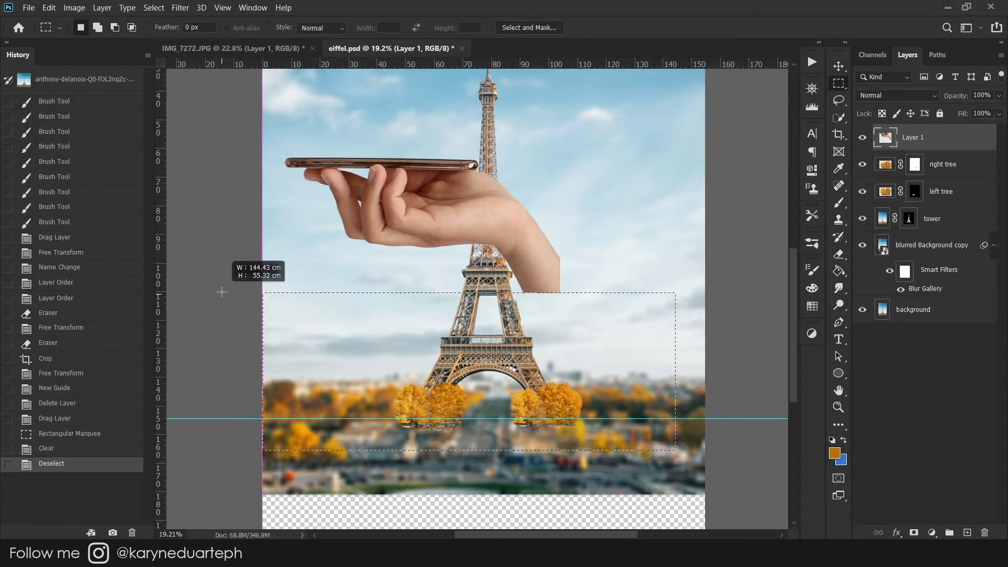
pyautogui.press('Delete')
pyautogui.hotkey('ctrl', 'd')
pyautogui.press('v')
pyautogui.moveTo(535, 232); pyautogui.dragTo(638, 495)
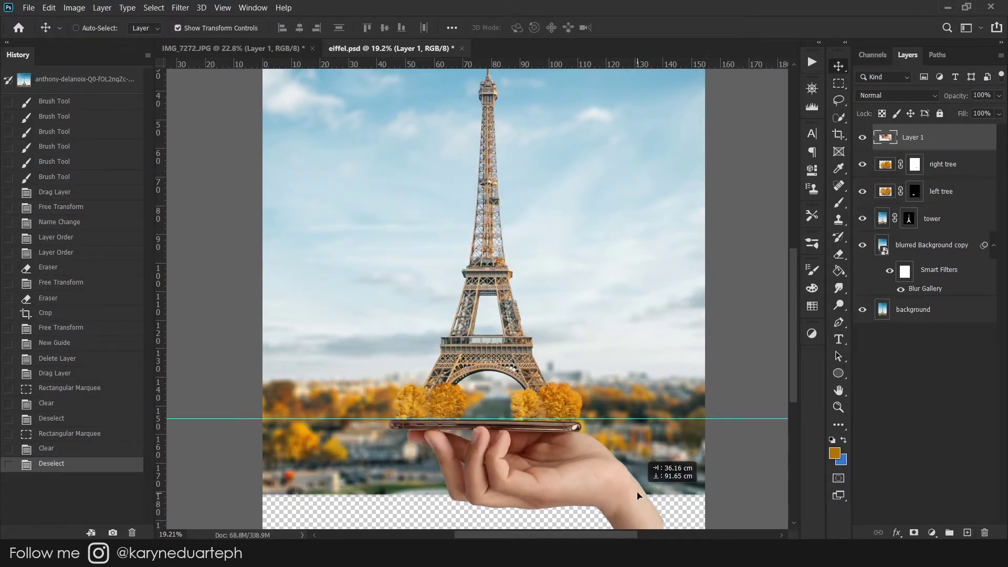
# Rotate the phone slightly in two passes so its edge sits level
pyautogui.hotkey('ctrl', 't')
pyautogui.scroll(5, 542, 476)
pyautogui.press('Escape')
pyautogui.moveTo(235, 389); pyautogui.dragTo(232, 372)
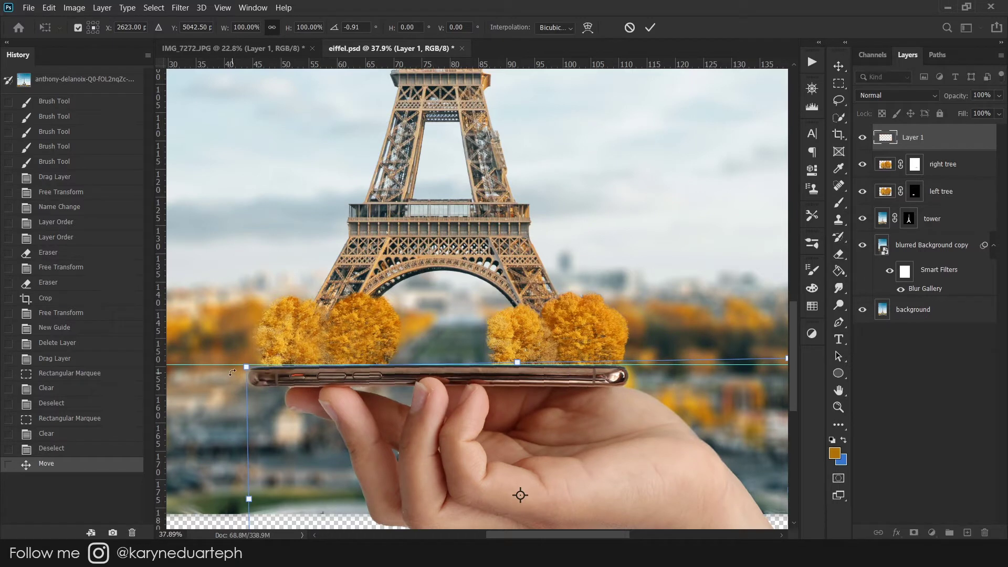
pyautogui.press('Return')
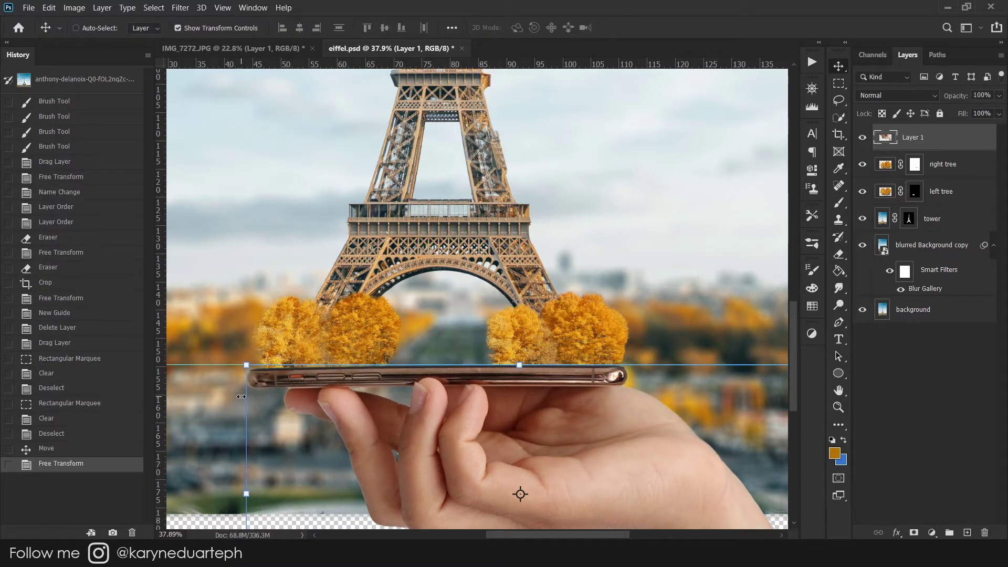
pyautogui.moveTo(234, 408); pyautogui.dragTo(238, 404)
pyautogui.press('Return')
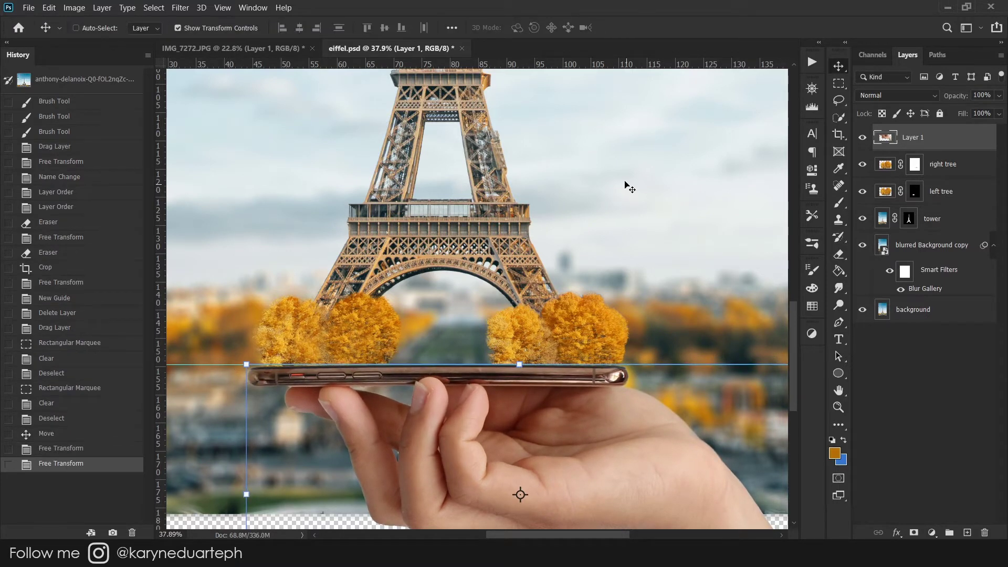
# Warp the phone's top edge under the tree bases, then remove the horizontal guide
pyautogui.hotkey('ctrl', 't')
pyautogui.moveTo(432, 366); pyautogui.dragTo(433, 368)
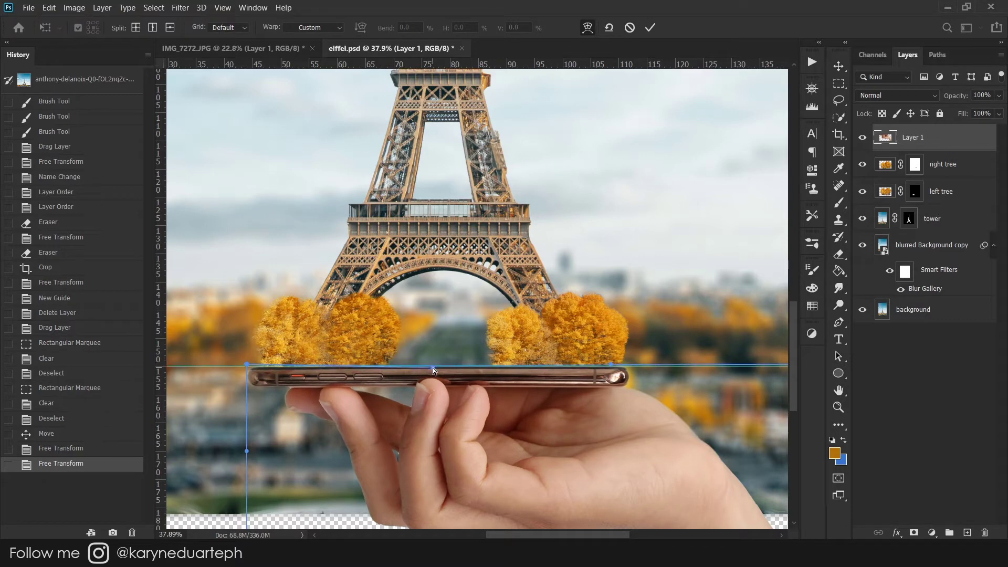
pyautogui.moveTo(246, 362); pyautogui.dragTo(247, 365)
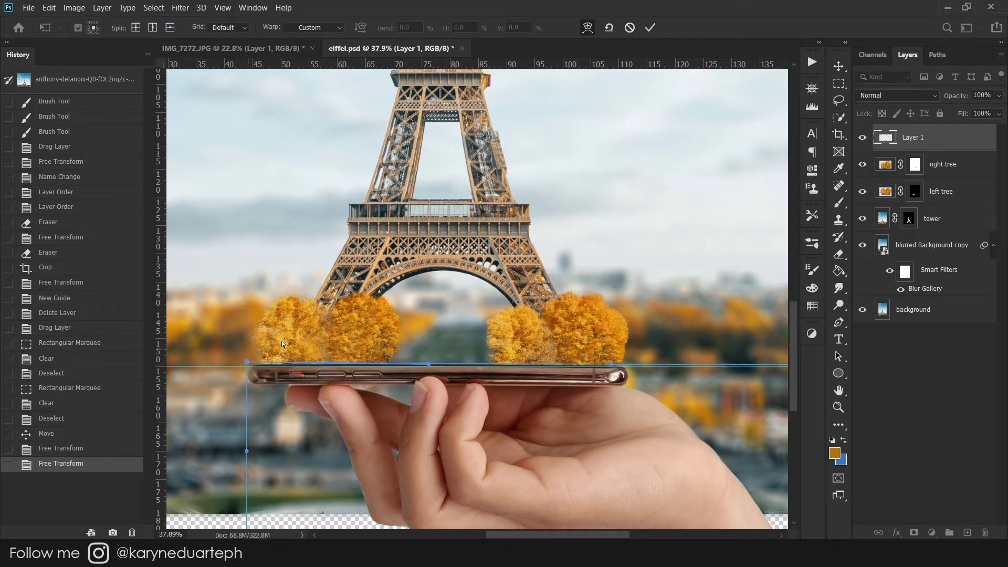
pyautogui.hscroll(3, 473, 315)
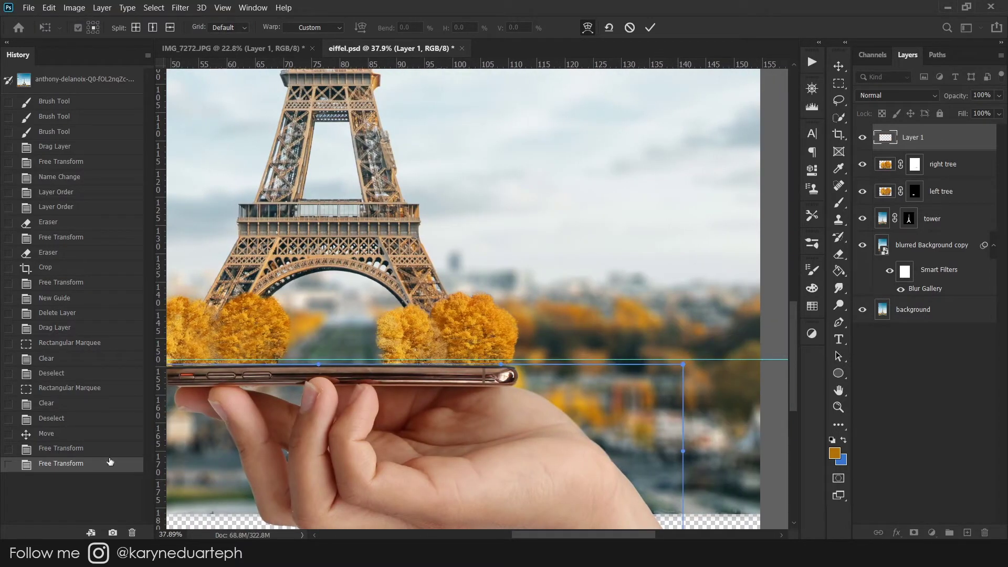
pyautogui.moveTo(577, 536); pyautogui.dragTo(557, 536)
pyautogui.moveTo(773, 363); pyautogui.dragTo(776, 361)
pyautogui.moveTo(227, 360); pyautogui.dragTo(228, 363)
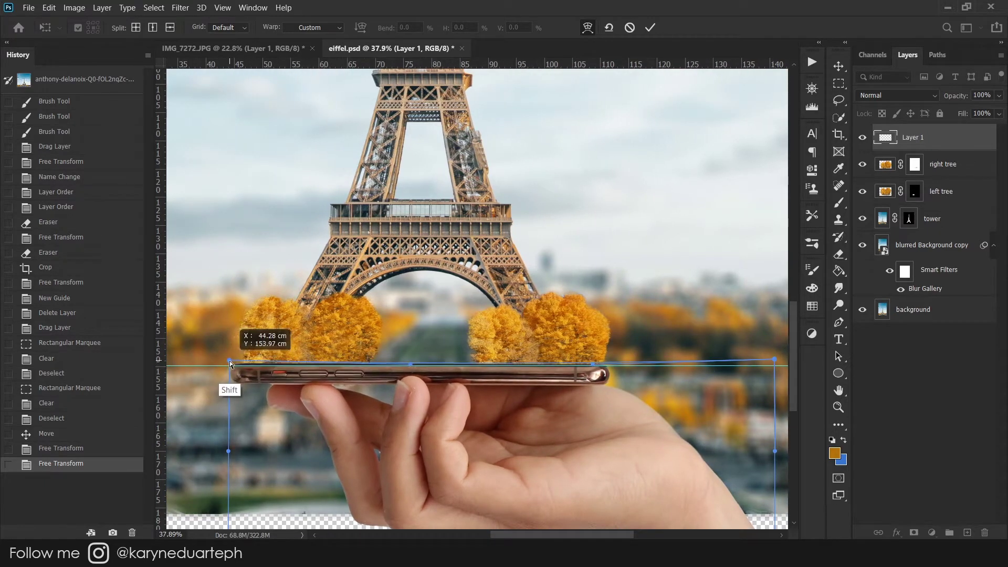
pyautogui.press('Return')
pyautogui.moveTo(748, 365); pyautogui.dragTo(808, 210)
pyautogui.click(839, 83)
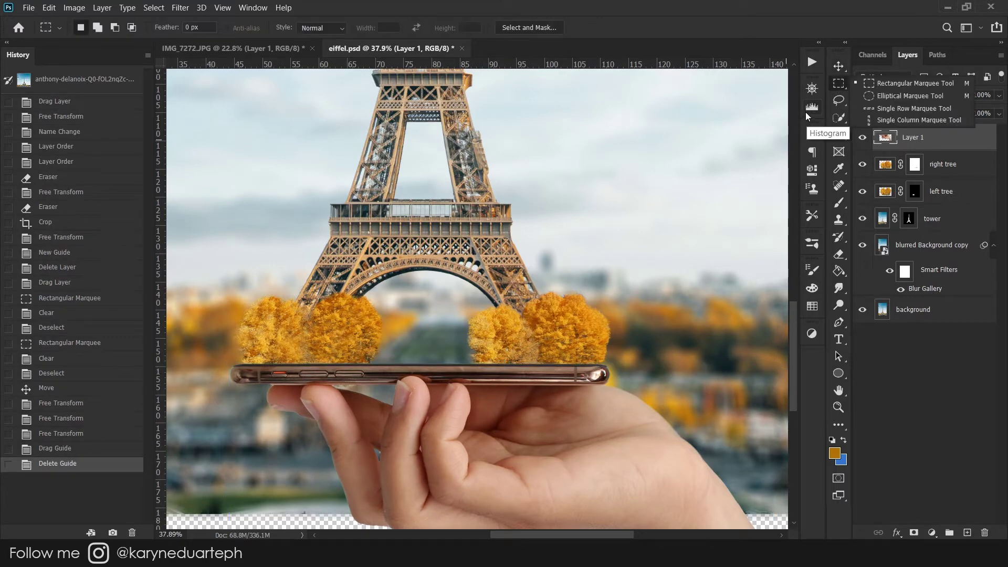
# Mask an area of the hand layer with an inverted selection mask and name it 'hand'
pyautogui.moveTo(371, 348); pyautogui.dragTo(675, 416)
pyautogui.click(913, 532)
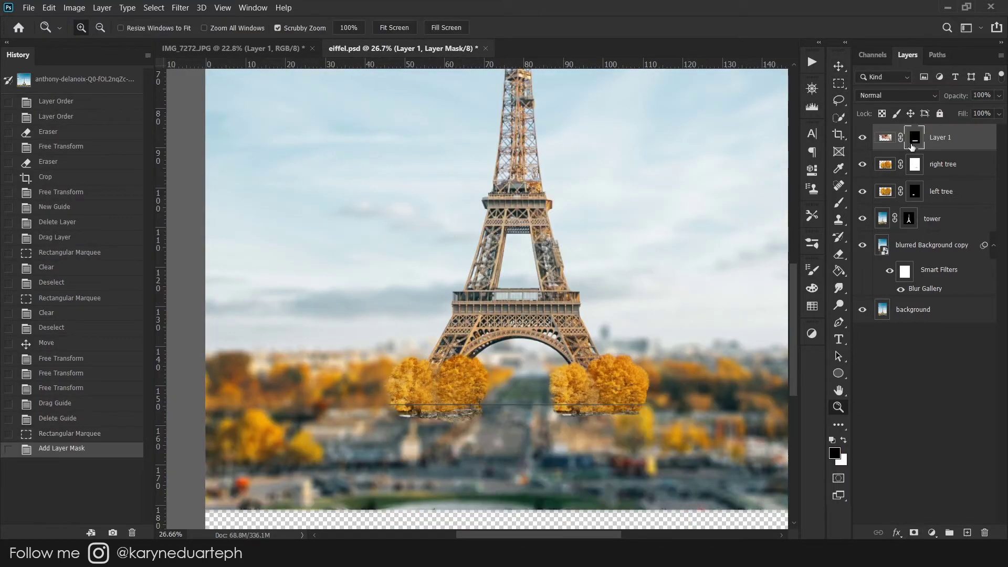
pyautogui.hotkey('ctrl', 'i')
pyautogui.doubleClick(937, 137)
pyautogui.press('Return')
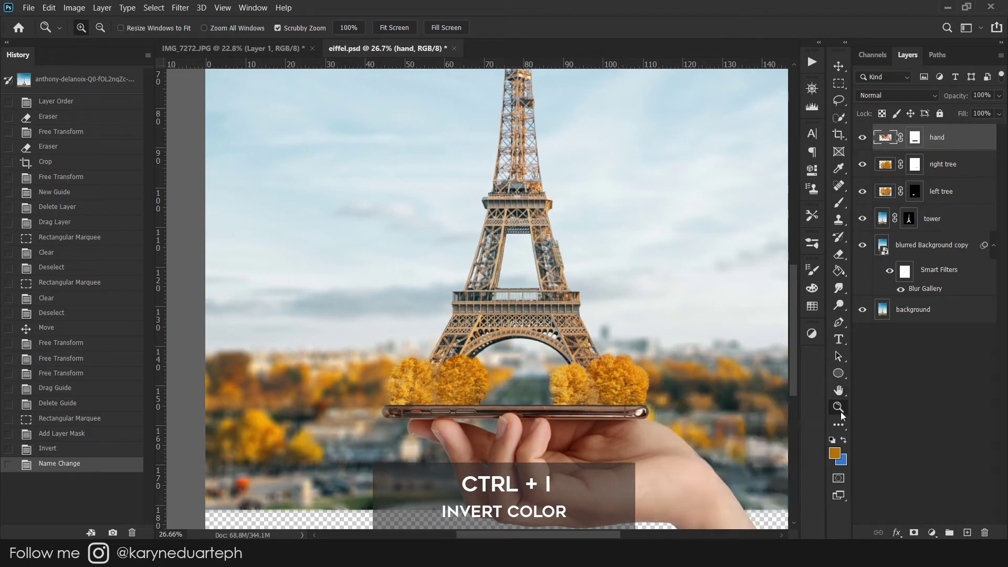
# With a smaller Spot Healing Brush, heal the dark spots on the fingernail and thumb tip
pyautogui.click(545, 529)
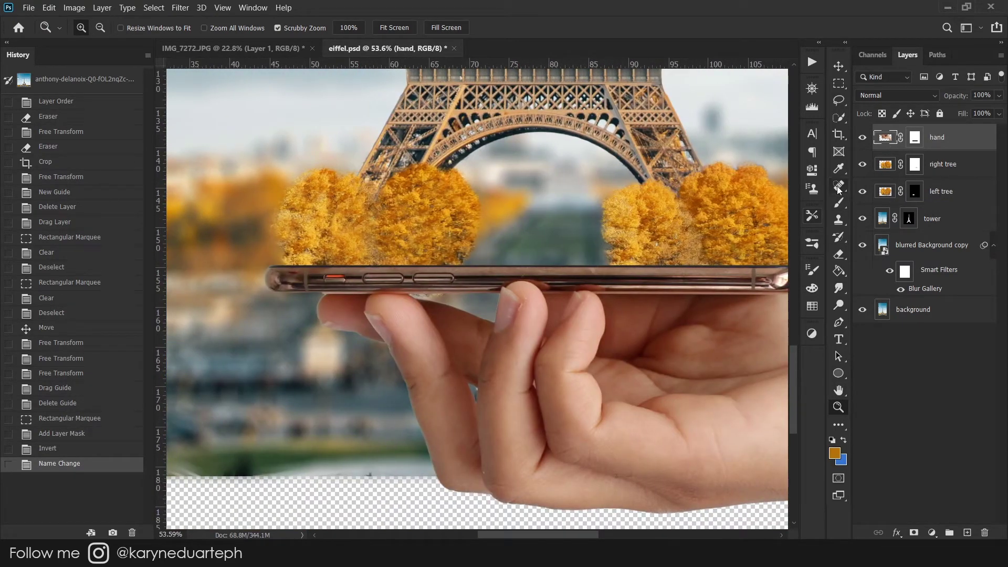
pyautogui.rightClick(838, 190)
pyautogui.click(887, 185)
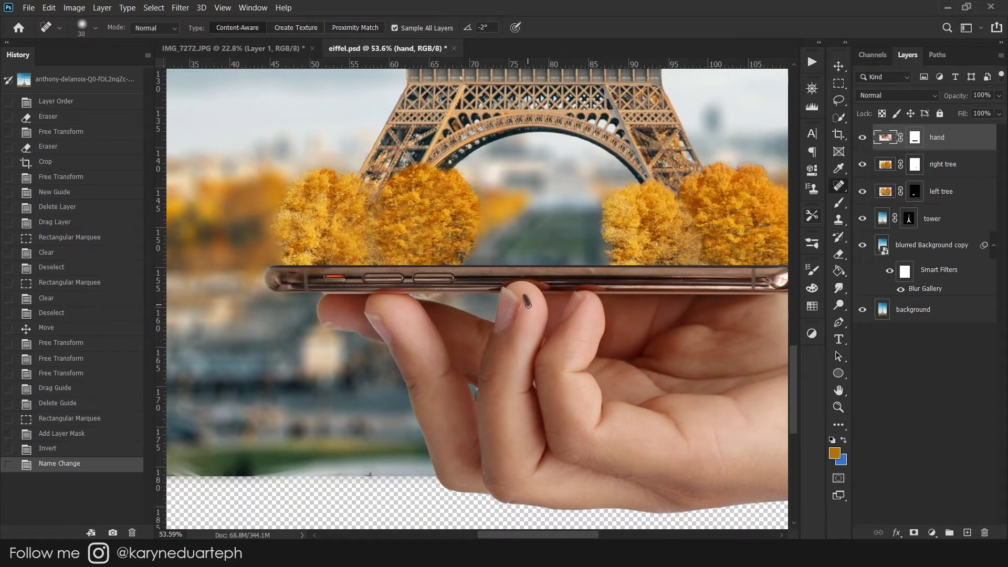
pyautogui.press('[')
pyautogui.click(527, 303)
pyautogui.click(519, 309)
pyautogui.click(528, 302)
pyautogui.click(532, 304)
pyautogui.click(524, 299)
# Spot-heal the small blemishes scattered across the hand
pyautogui.hotkey('ctrl', ',')
pyautogui.hotkey('ctrl', ',')
pyautogui.click(599, 401)
pyautogui.click(629, 474)
pyautogui.click(625, 470)
pyautogui.click(487, 475)
pyautogui.click(591, 271)
# Retouch marks along the phone edge and heal away the red button
pyautogui.click(714, 250)
pyautogui.click(719, 247)
pyautogui.click(530, 264)
pyautogui.click(502, 271)
pyautogui.hotkey('ctrl', 'z')
pyautogui.click(320, 275)
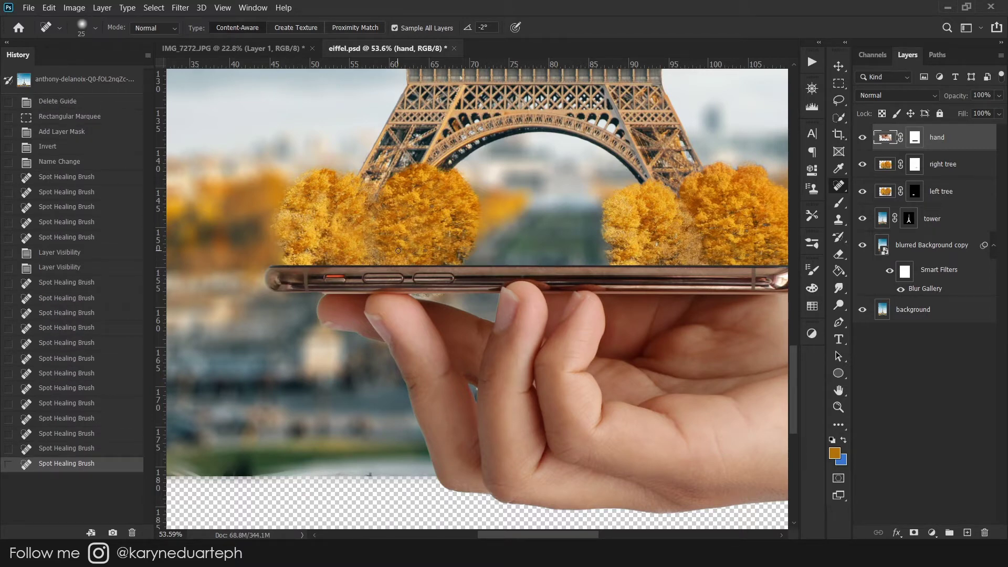
pyautogui.click(325, 275)
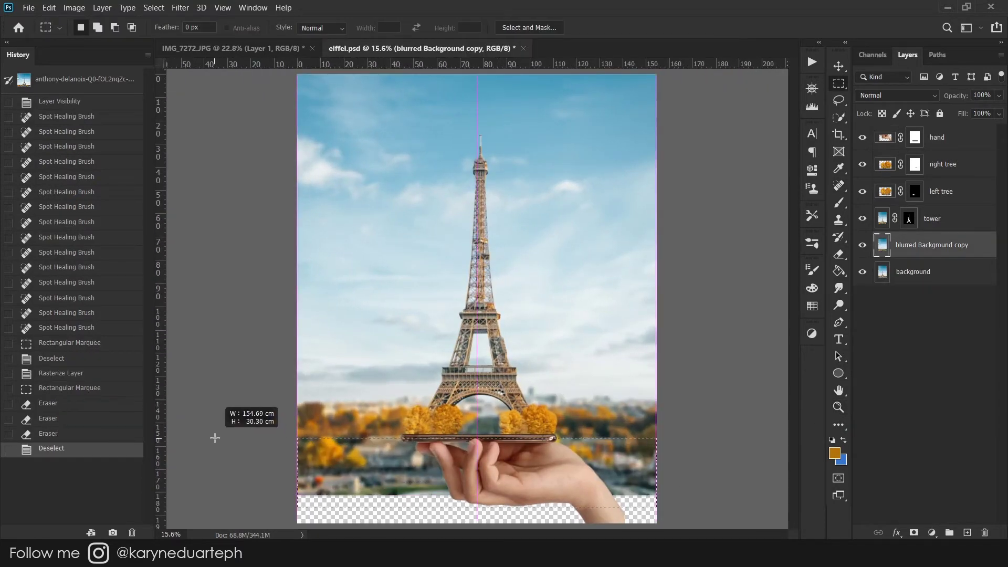
# Free Transform a strip of the lower city background, stretching it down to fill the empty bottom
pyautogui.moveTo(215, 439); pyautogui.dragTo(215, 440)
pyautogui.moveTo(673, 424); pyautogui.dragTo(158, 505)
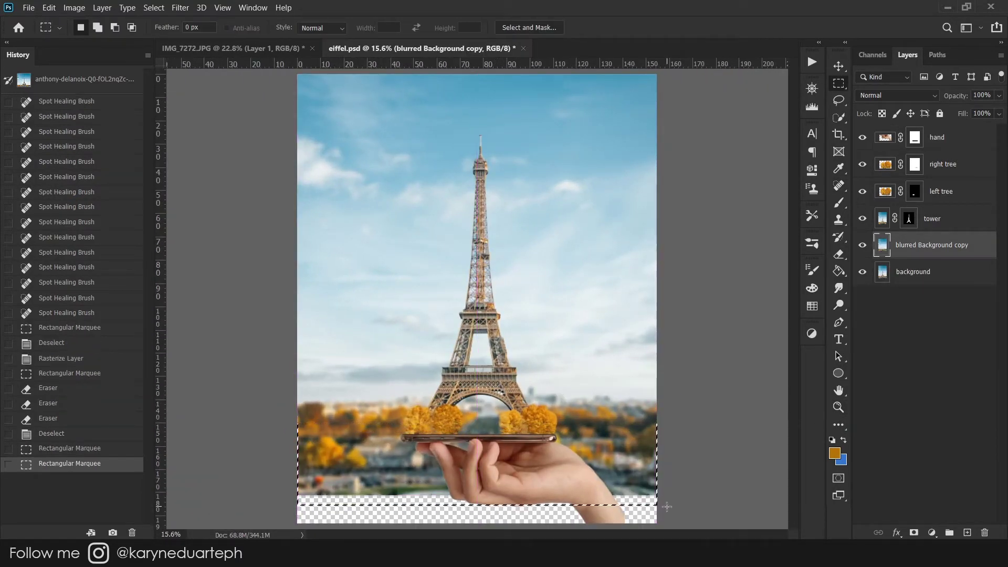
pyautogui.moveTo(472, 472); pyautogui.dragTo(473, 457)
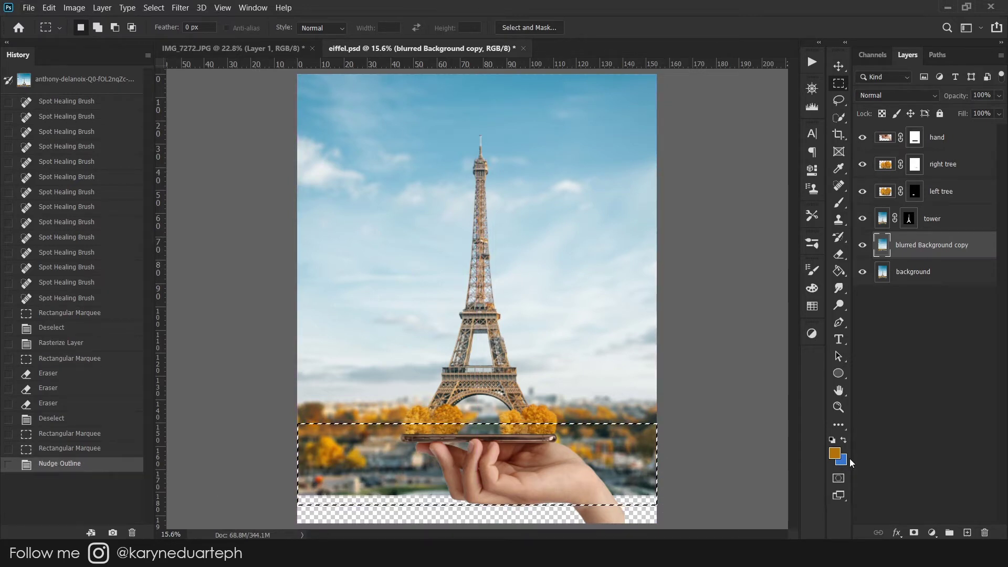
pyautogui.rightClick(654, 243)
pyautogui.click(708, 381)
pyautogui.moveTo(477, 499); pyautogui.dragTo(482, 524)
pyautogui.press('Return')
pyautogui.hotkey('ctrl', 'd')
# Clone Stamp background over the seams beside the wrist and along the bottom
pyautogui.press('s')
pyautogui.moveTo(608, 462); pyautogui.dragTo(610, 456)
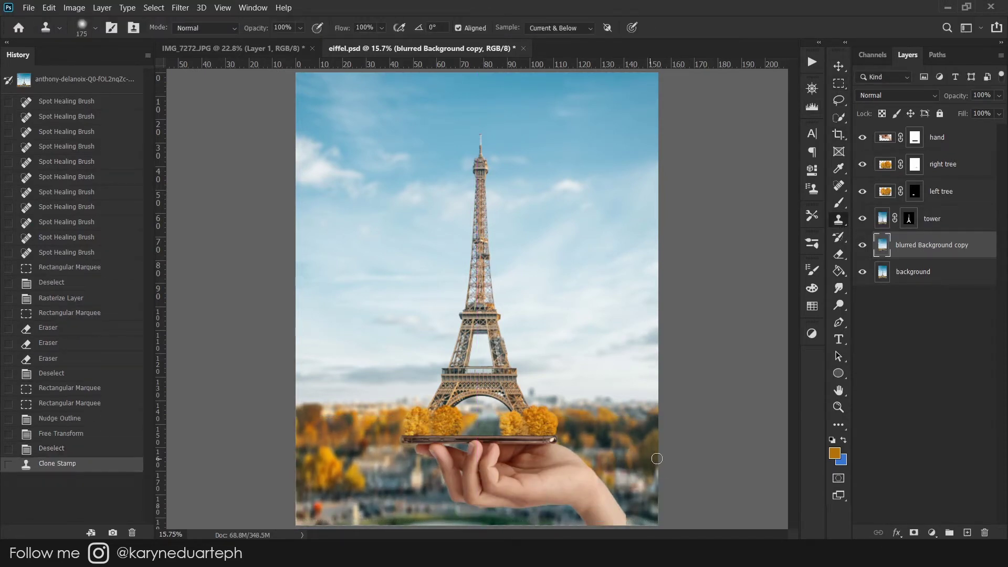
pyautogui.click(613, 457)
pyautogui.click(613, 457)
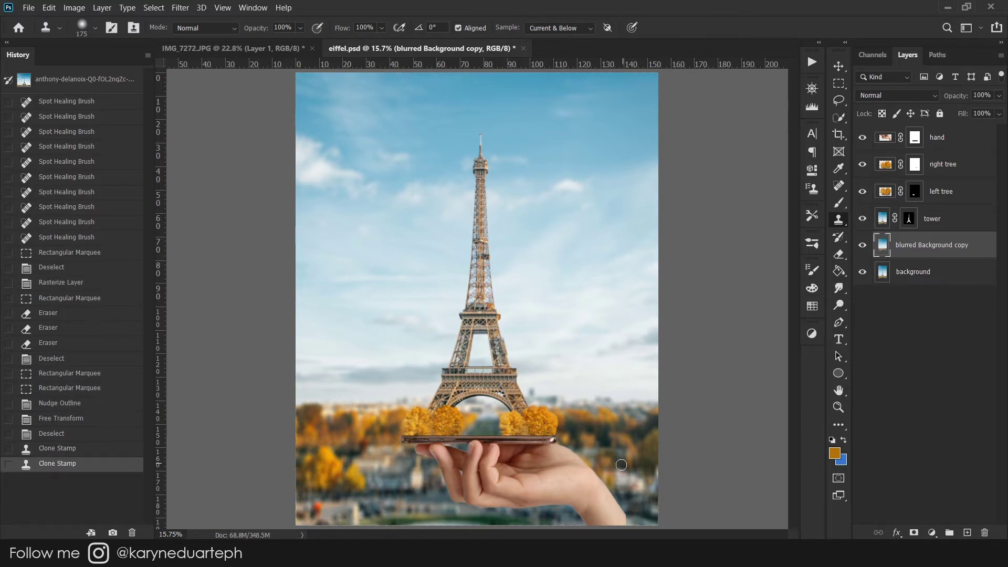
pyautogui.click(335, 448)
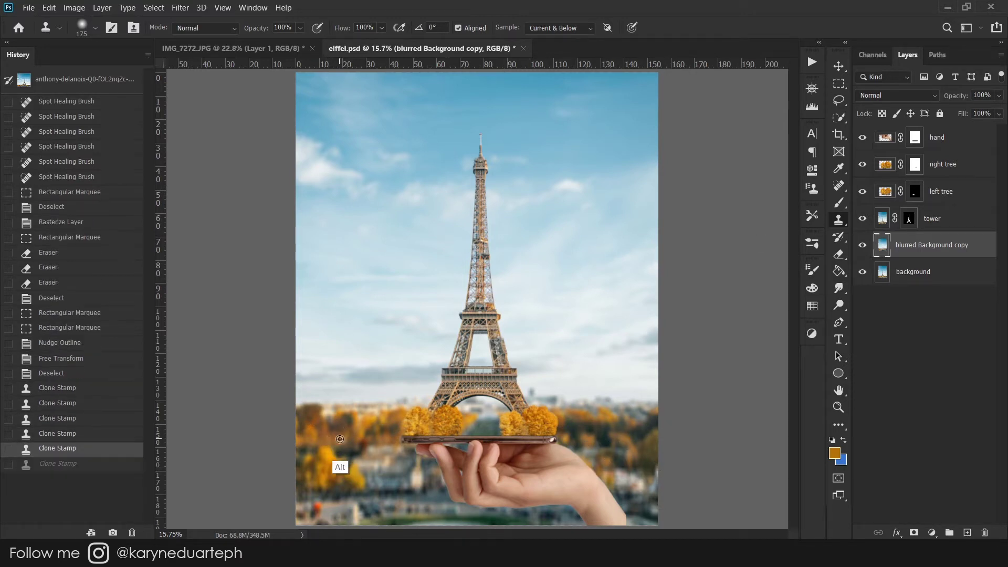
pyautogui.hotkey('ctrl', 'z')
pyautogui.click(450, 411)
pyautogui.click(400, 511)
pyautogui.click(645, 453)
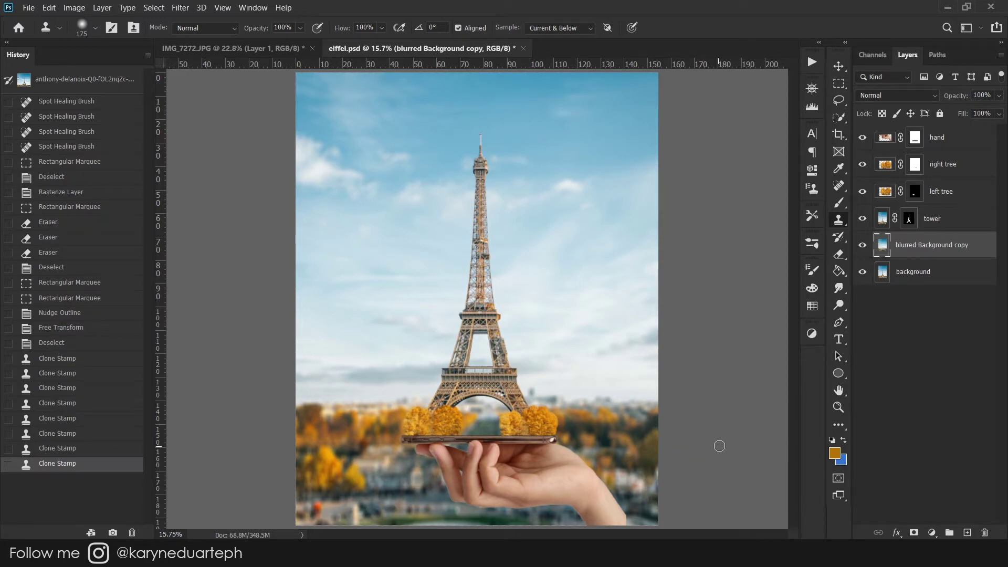
# Make the hand layer active and zoom in on the hand and wrist
pyautogui.hotkey('alt', '.')
pyautogui.click(839, 407)
pyautogui.moveTo(661, 436); pyautogui.dragTo(779, 432)
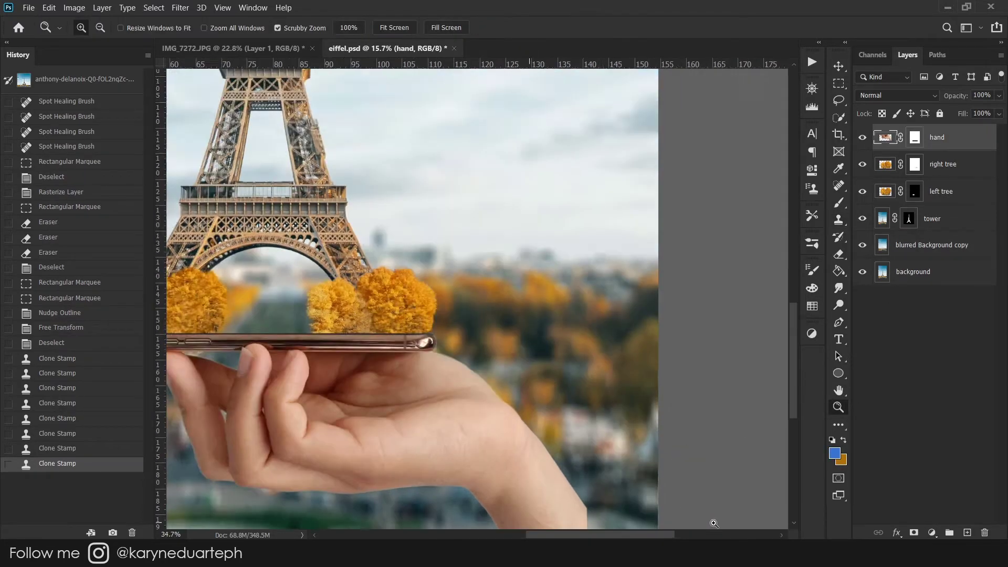
# On a new empty layer, Clone Stamp background over the wrist edge
pyautogui.hotkey('ctrl', 'shift', 'alt', 'n')
pyautogui.press('s')
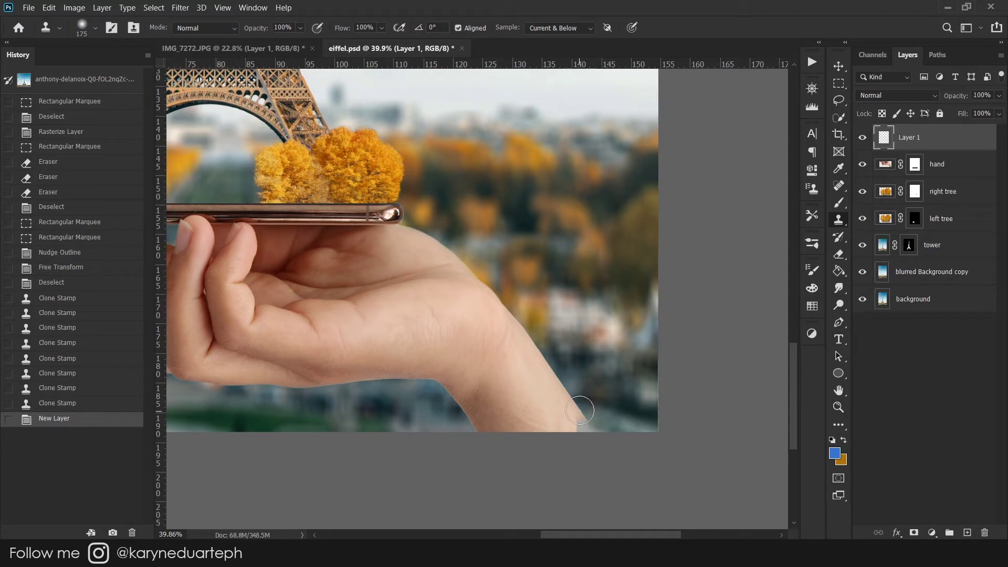
pyautogui.click(576, 410)
pyautogui.click(462, 349)
pyautogui.click(498, 290)
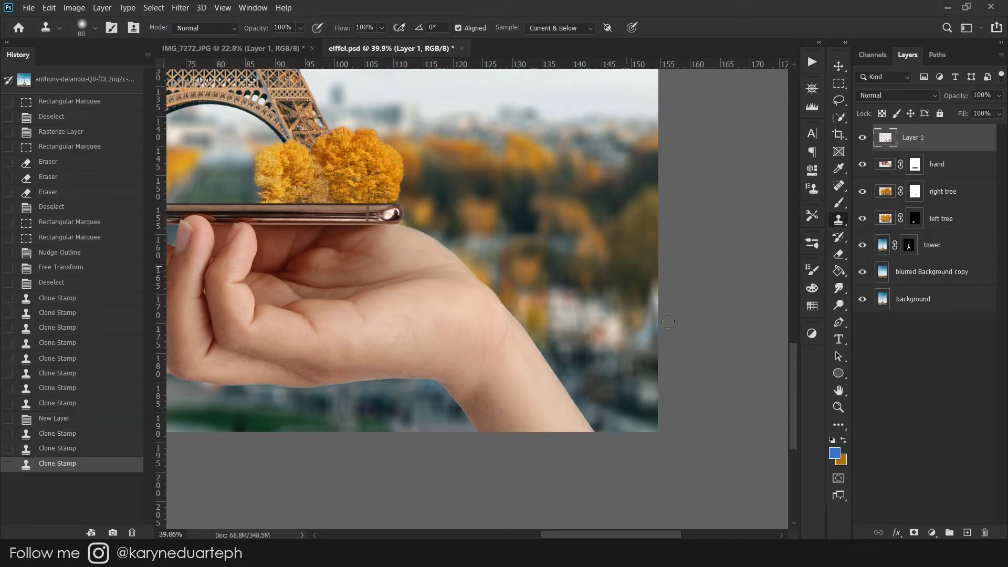
pyautogui.hotkey('ctrl', 'z')
pyautogui.hscroll(-3, 458, 337)
pyautogui.click(637, 223)
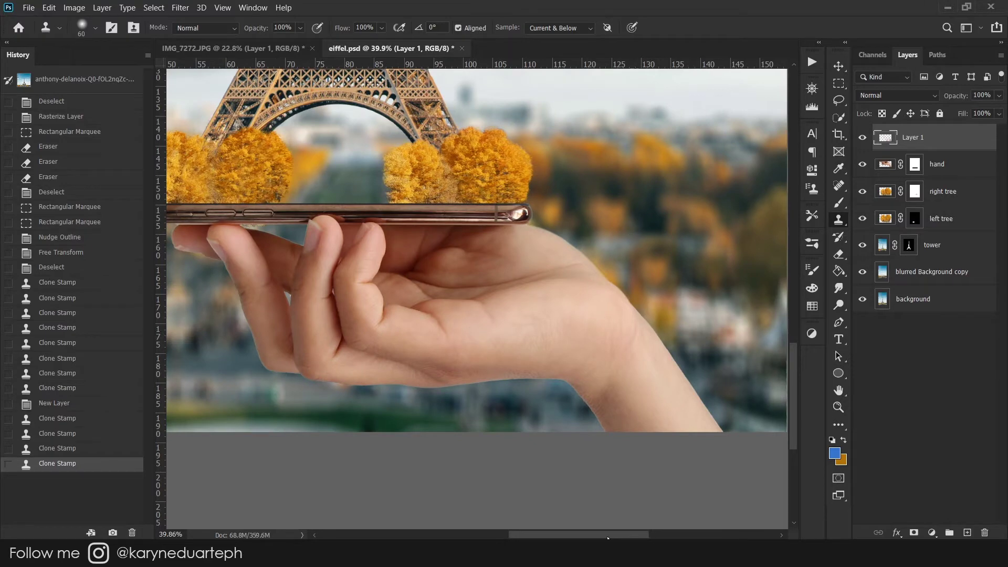
pyautogui.hscroll(-3, 637, 223)
# Merge Layer 1 with the hand layer and zoom out to the whole image
pyautogui.press('e')
pyautogui.keyDown('ctrl'); pyautogui.click(940, 164); pyautogui.keyUp('ctrl')
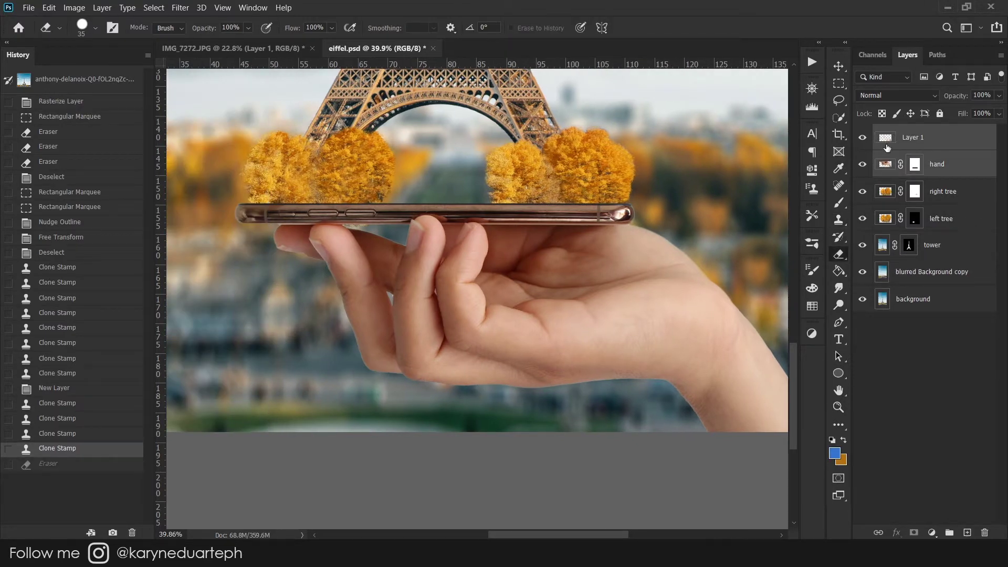
pyautogui.rightClick(885, 164)
pyautogui.rightClick(940, 163)
pyautogui.click(840, 313)
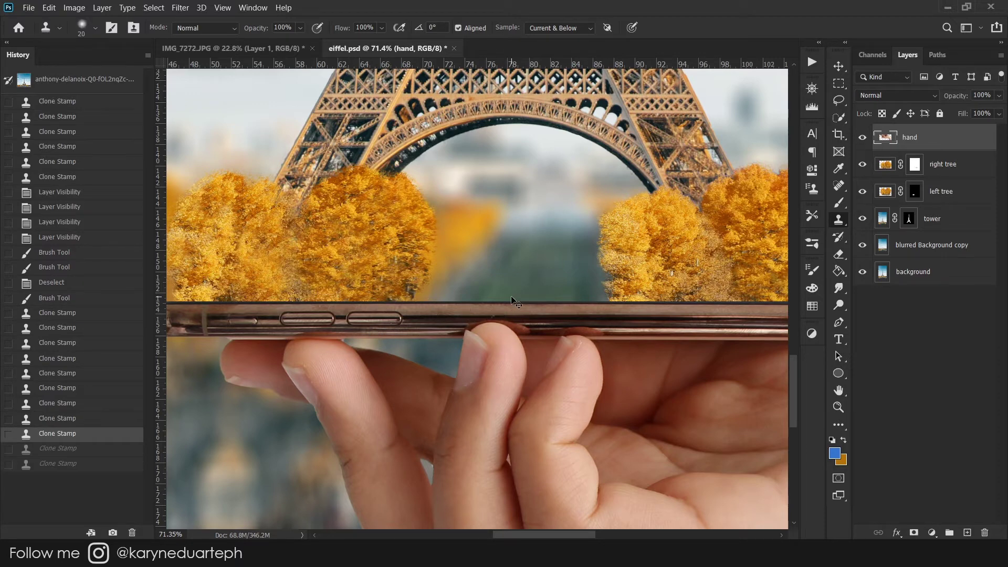
pyautogui.press('z')
pyautogui.moveTo(511, 303); pyautogui.dragTo(368, 304)
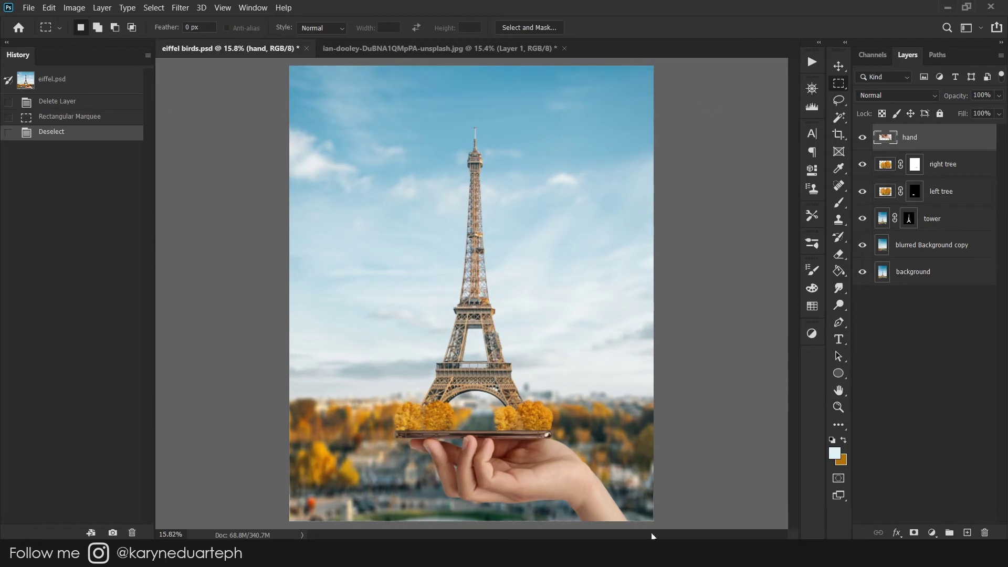
# Free Transform the lower hand and wrist selection, stretching it down to the bottom edge
pyautogui.moveTo(659, 518); pyautogui.dragTo(338, 448)
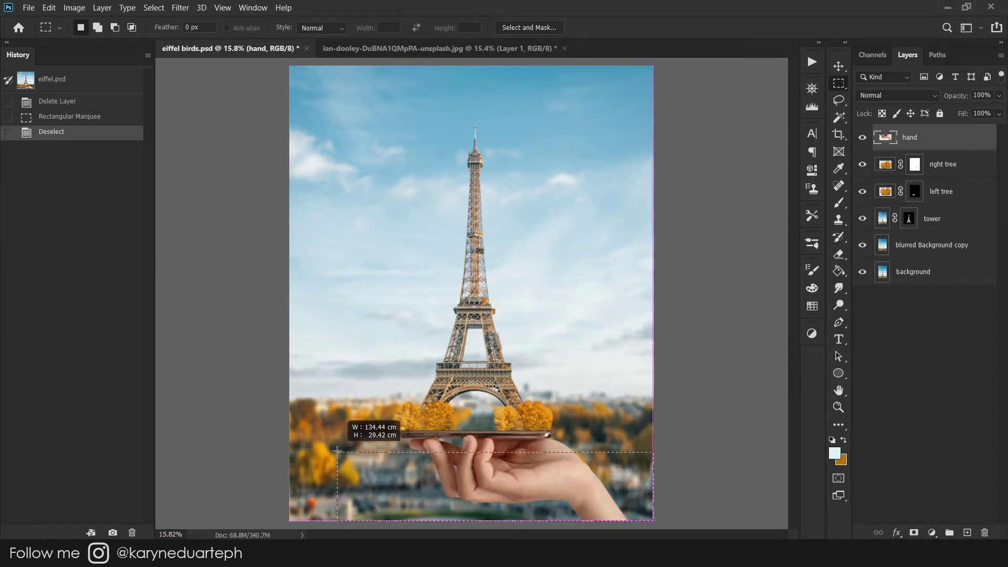
pyautogui.rightClick(630, 494)
pyautogui.click(688, 388)
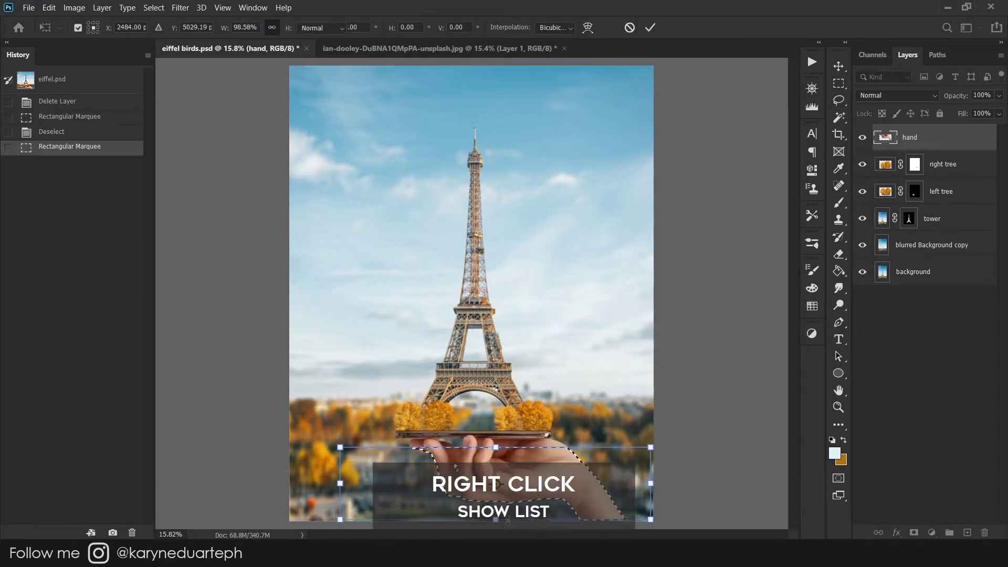
pyautogui.moveTo(497, 519); pyautogui.dragTo(499, 525)
pyautogui.press('Return')
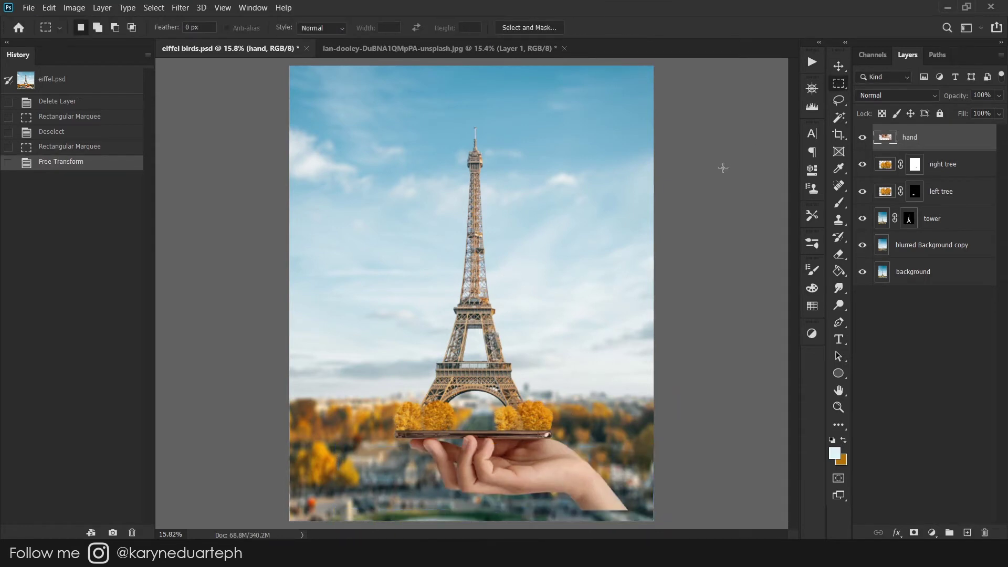
pyautogui.hotkey('ctrl', 'd')
# Crop the image to a 4:5 portrait frame
pyautogui.press('c')
pyautogui.moveTo(506, 475); pyautogui.dragTo(506, 484)
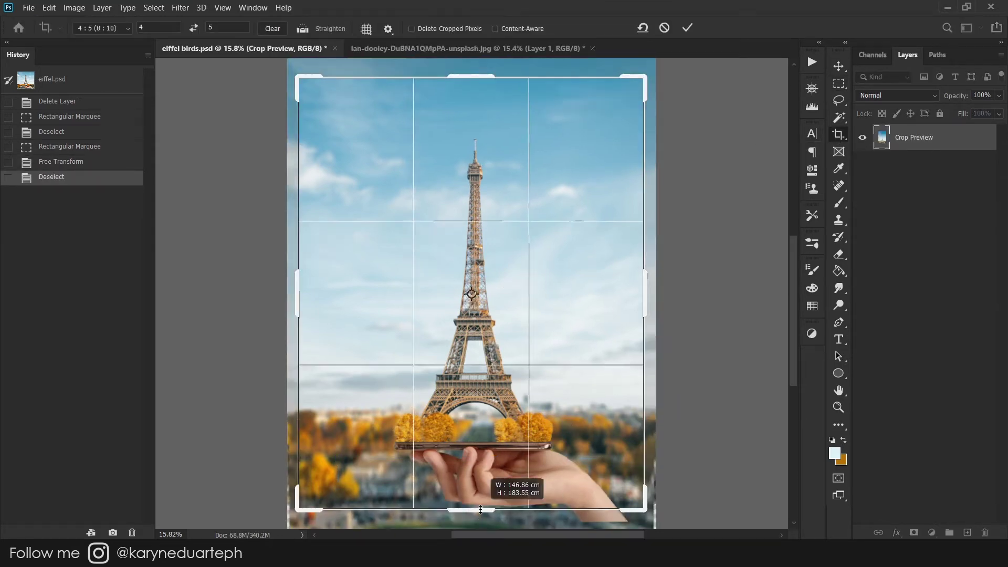
pyautogui.press('Return')
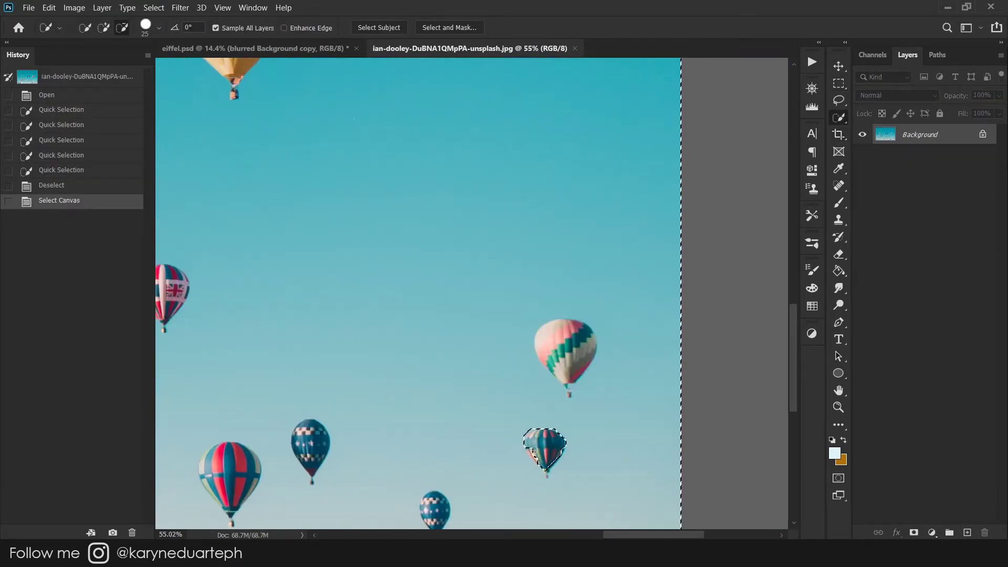
# Quick-select the pink-green balloon and refine its selection
pyautogui.click(532, 443)
pyautogui.click(549, 457)
pyautogui.moveTo(562, 336); pyautogui.dragTo(575, 368)
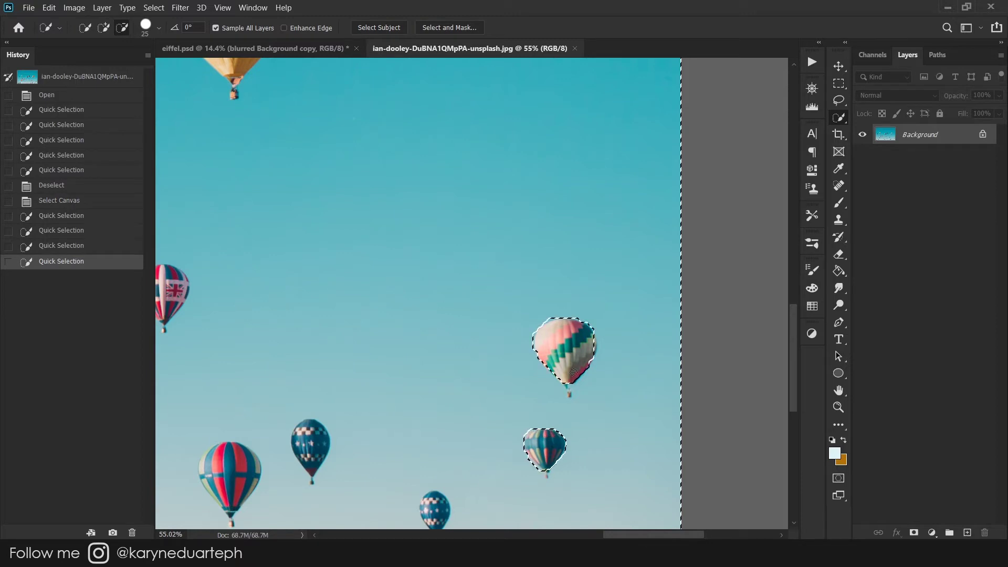
pyautogui.click(580, 341)
pyautogui.click(546, 456)
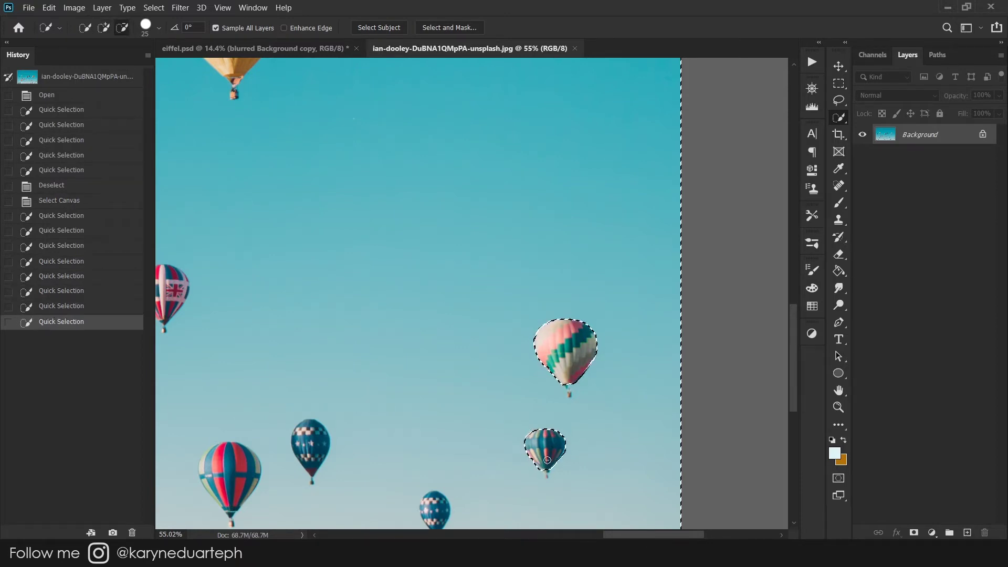
pyautogui.click(567, 367)
pyautogui.scroll(3, 557, 399)
pyautogui.click(542, 452)
pyautogui.hotkey('ctrl', 'z')
# Lasso the balloon baskets, including the red balloon's basket, into the selection
pyautogui.press('l')
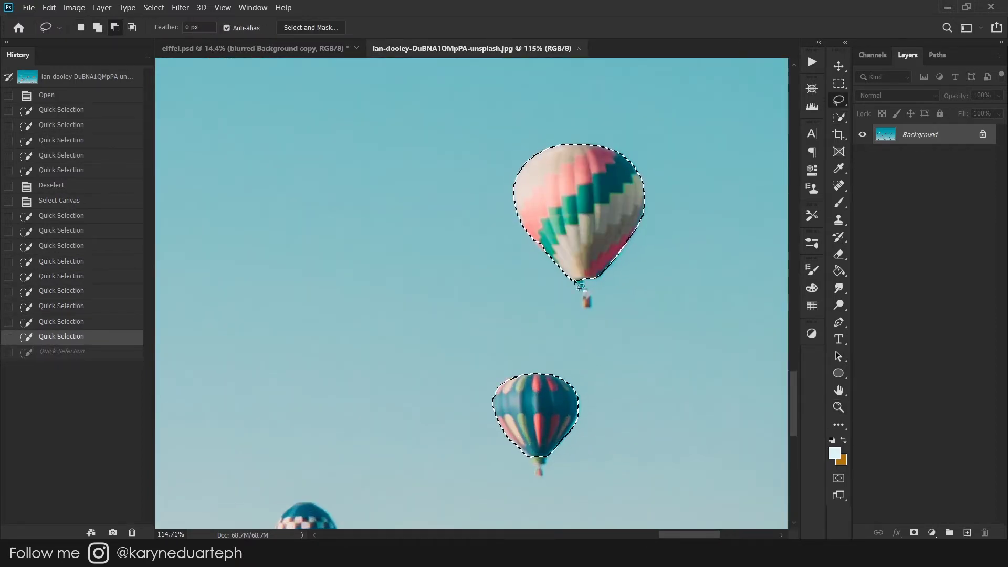
pyautogui.moveTo(578, 284); pyautogui.dragTo(591, 304)
pyautogui.moveTo(582, 294); pyautogui.dragTo(588, 309)
pyautogui.moveTo(536, 462); pyautogui.dragTo(546, 475)
pyautogui.moveTo(538, 467); pyautogui.dragTo(548, 474)
pyautogui.scroll(-5, 551, 478)
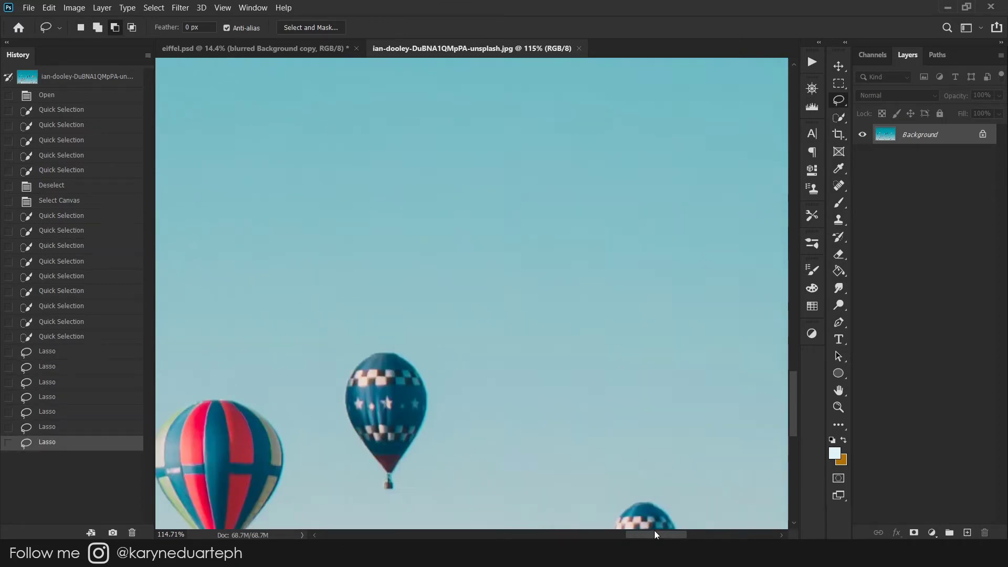
pyautogui.moveTo(651, 423); pyautogui.dragTo(657, 443)
pyautogui.moveTo(227, 393); pyautogui.dragTo(231, 412)
# Quick-select the blue balloons and the red balloon on the left
pyautogui.press('w')
pyautogui.moveTo(651, 362); pyautogui.dragTo(656, 431)
pyautogui.moveTo(394, 210); pyautogui.dragTo(394, 294)
pyautogui.click(389, 273)
pyautogui.moveTo(225, 367); pyautogui.dragTo(199, 326)
pyautogui.moveTo(179, 273); pyautogui.dragTo(210, 252)
pyautogui.moveTo(262, 262); pyautogui.dragTo(273, 294)
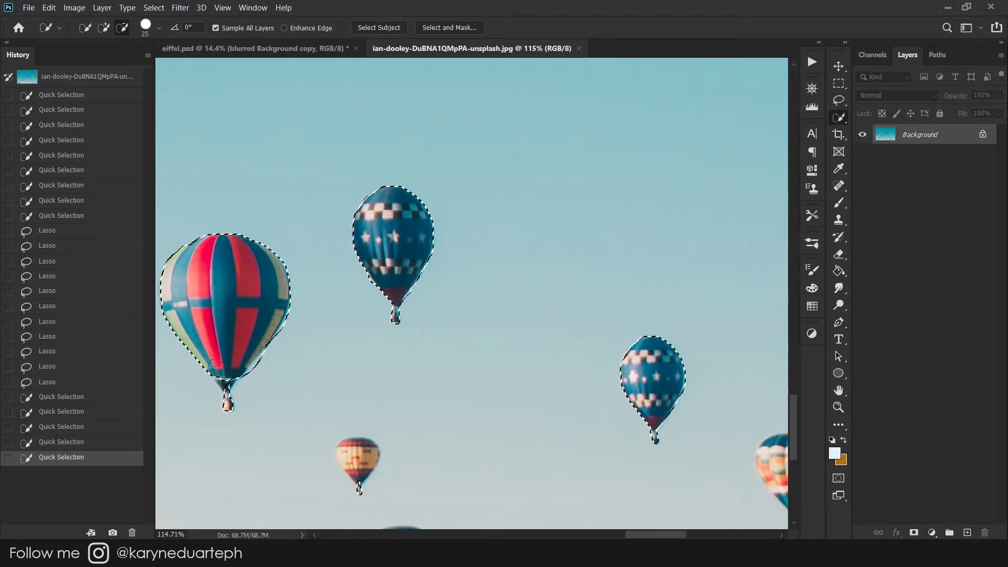
pyautogui.moveTo(173, 315); pyautogui.dragTo(220, 378)
pyautogui.click(272, 385)
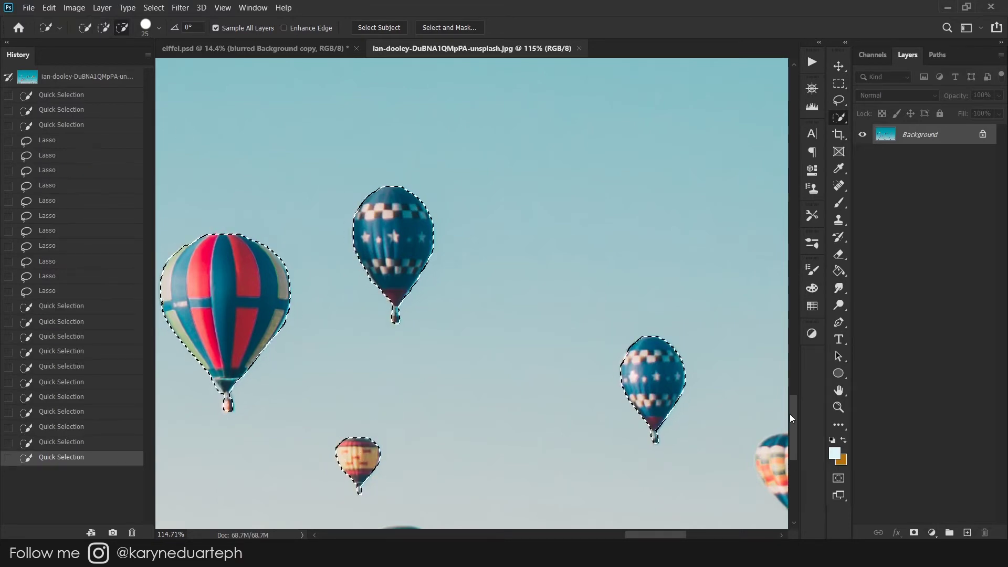
# Add the right-edge, large pink, yellow, top and red balloons to the selection
pyautogui.moveTo(767, 453); pyautogui.dragTo(528, 296)
pyautogui.click(527, 296)
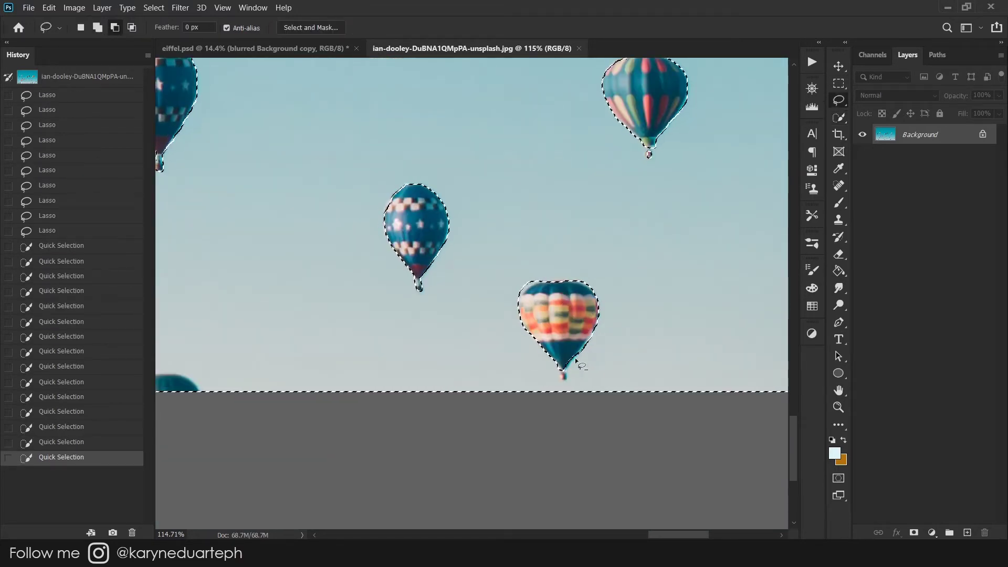
pyautogui.moveTo(677, 535); pyautogui.dragTo(493, 536)
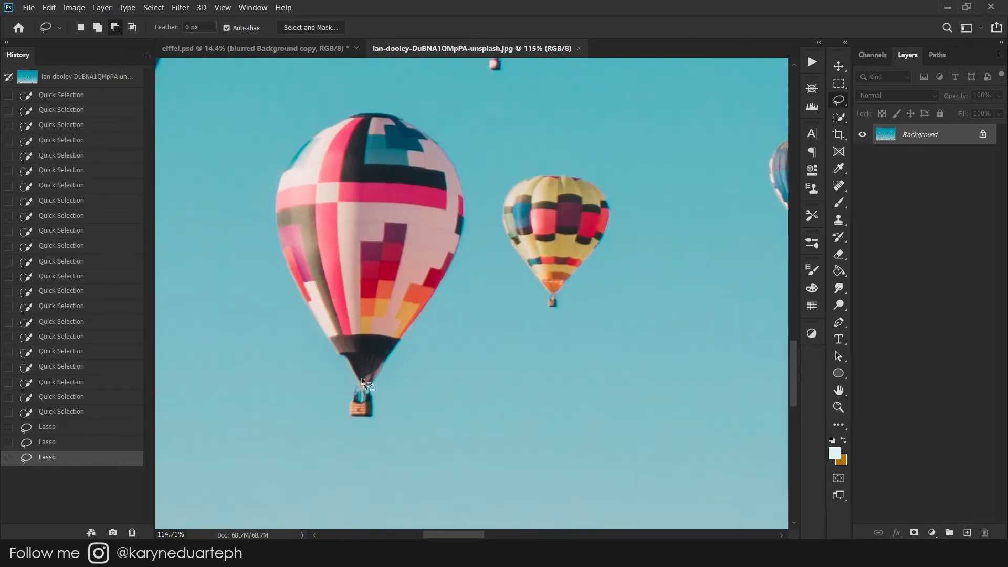
pyautogui.moveTo(367, 210); pyautogui.dragTo(445, 232)
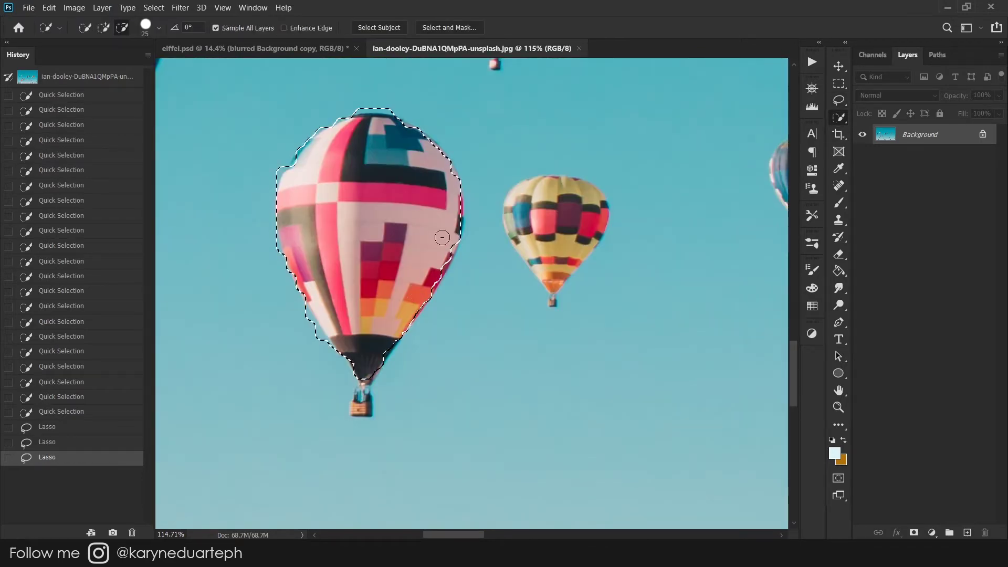
pyautogui.click(576, 236)
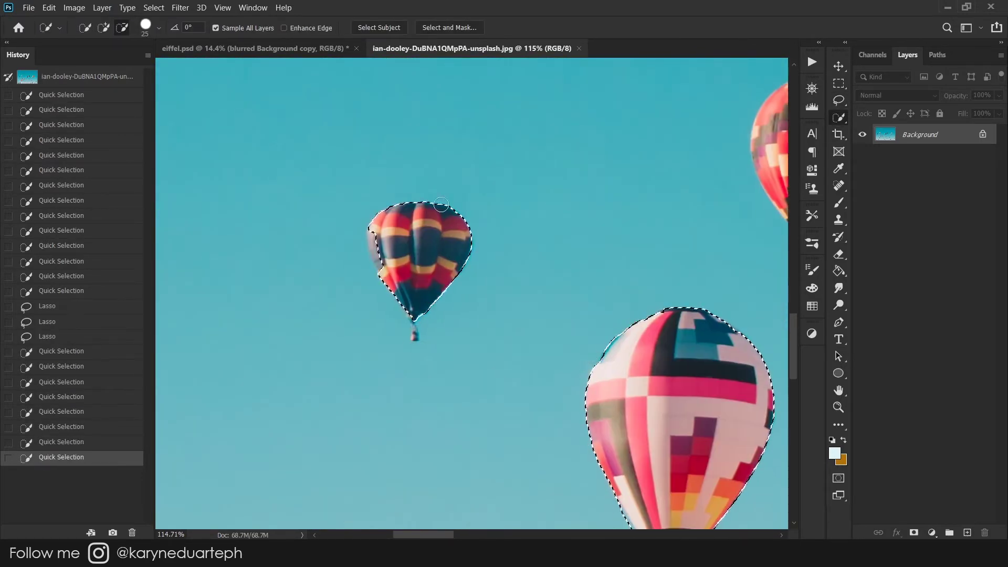
pyautogui.click(458, 201)
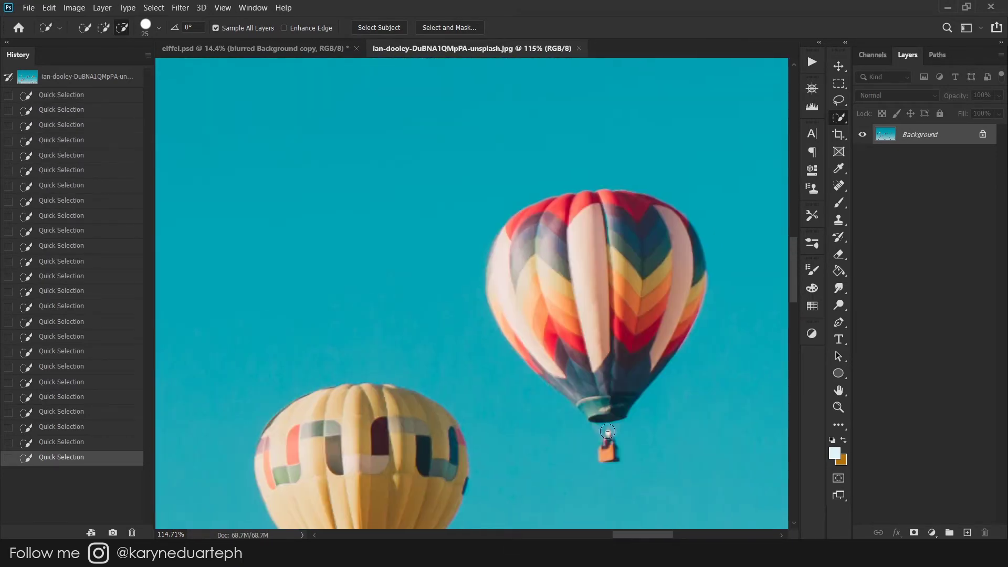
pyautogui.click(607, 432)
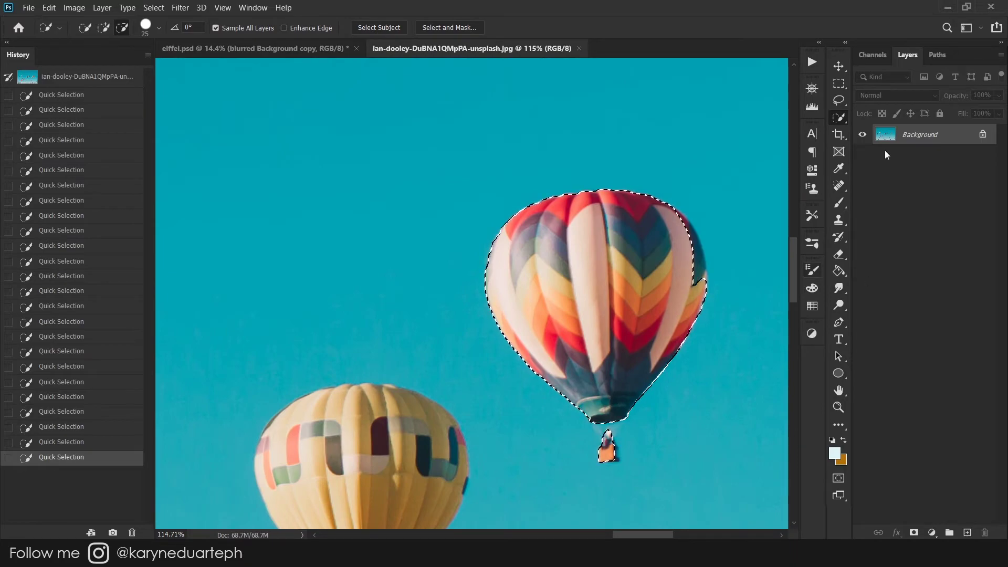
# Zoom out to check that every balloon is selected
pyautogui.scroll(-10, 640, 356)
pyautogui.press('z')
pyautogui.moveTo(734, 356); pyautogui.dragTo(640, 356)
pyautogui.press('w')
pyautogui.scroll(-3, 639, 356)
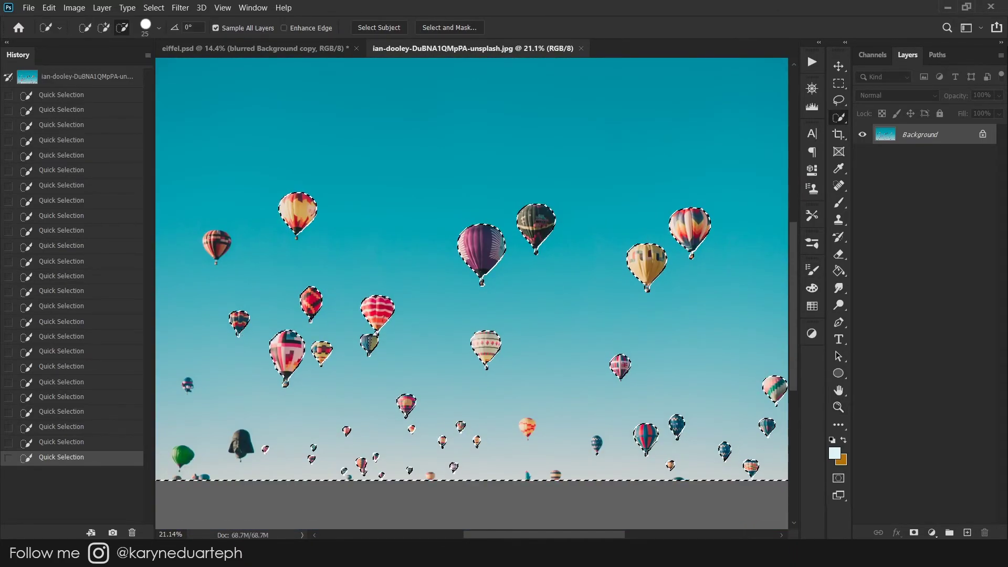
# Paste the balloons into the Eiffel image, flip them horizontally, enlarge them, and name the layer balloon
pyautogui.press('z')
pyautogui.click(154, 7)
pyautogui.click(172, 59)
pyautogui.hotkey('ctrl', 'j')
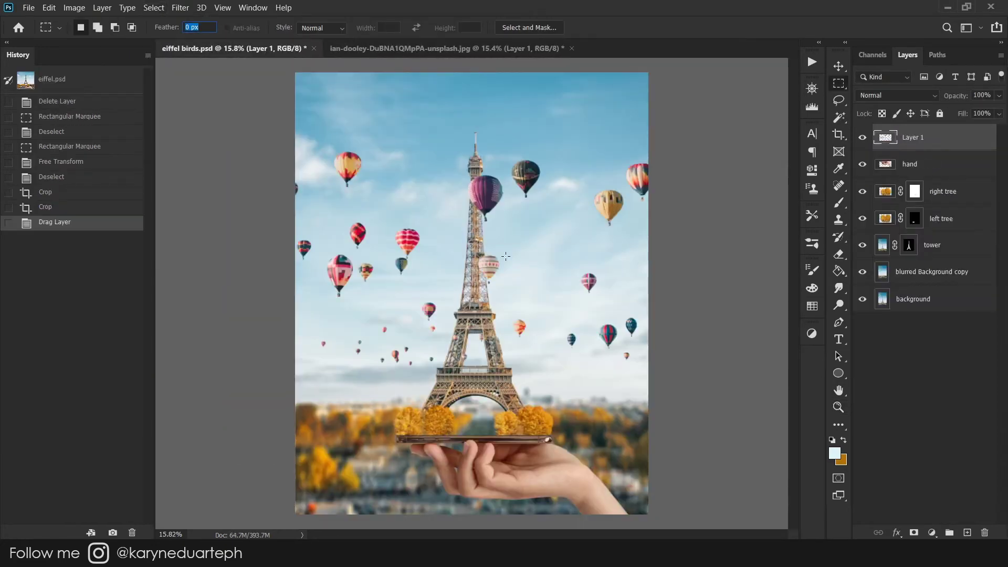
pyautogui.hotkey('ctrl', 't')
pyautogui.rightClick(615, 213)
pyautogui.click(652, 431)
pyautogui.moveTo(433, 189); pyautogui.dragTo(445, 214)
pyautogui.moveTo(465, 260); pyautogui.dragTo(616, 335)
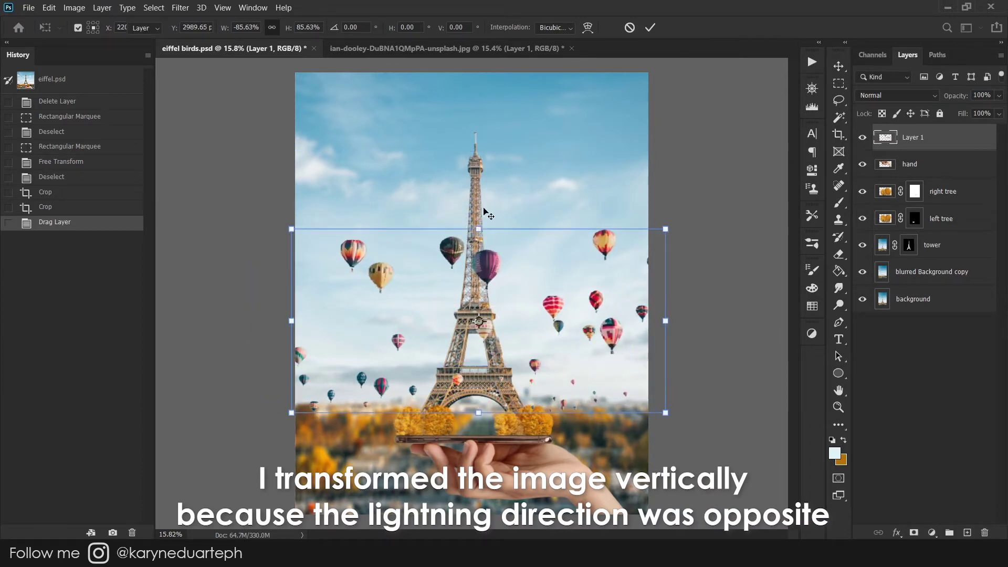
pyautogui.press('Return')
pyautogui.write('lloon')
pyautogui.press('Return')
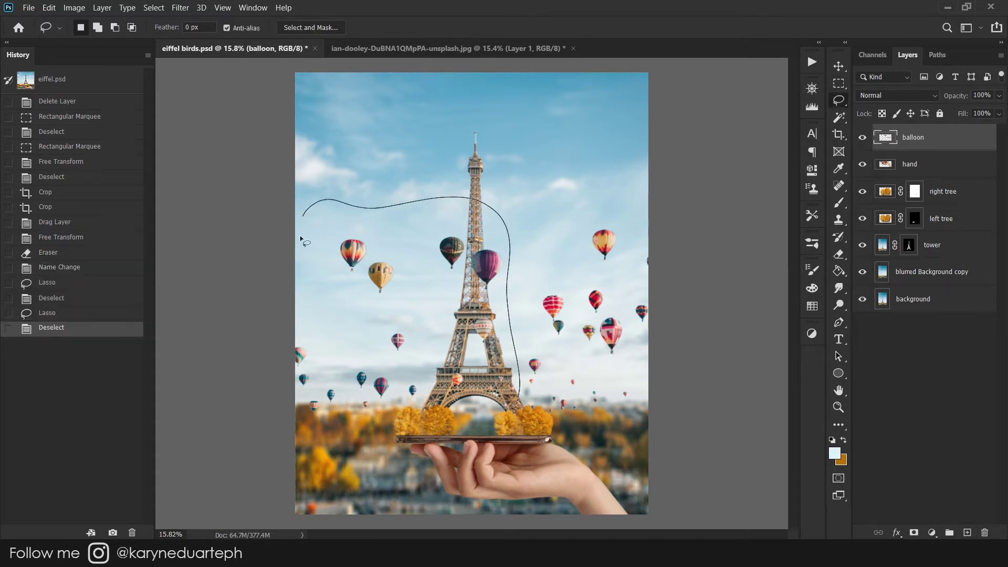
# Lasso-cut one balloon cluster onto its own layer and move it to a new spot
pyautogui.moveTo(303, 240); pyautogui.dragTo(310, 367)
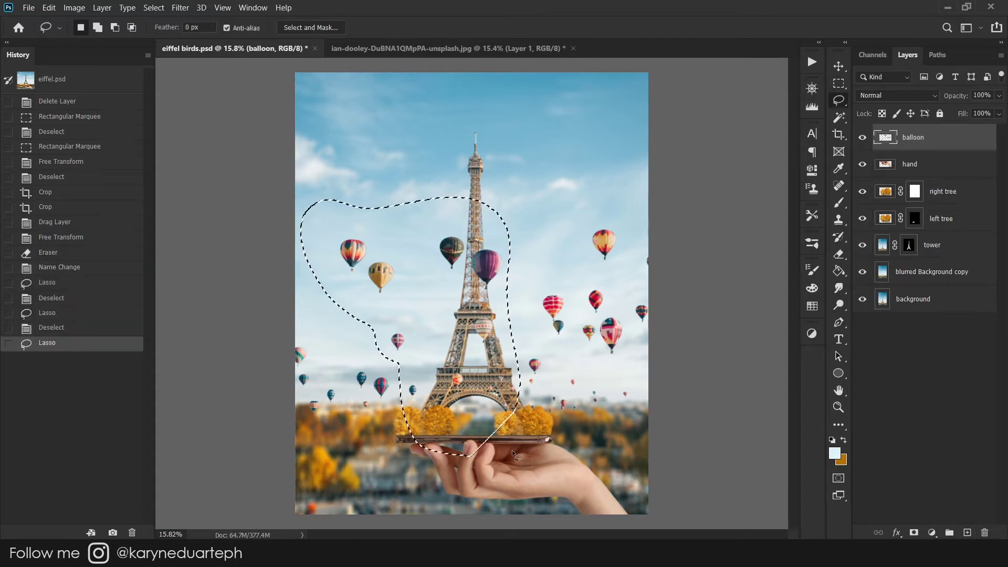
pyautogui.hotkey('ctrl', 'x')
pyautogui.hotkey('ctrl', 'v')
pyautogui.hotkey('ctrl', 't')
pyautogui.moveTo(450, 252)
pyautogui.mouseDown()
pyautogui.moveTo(455, 231)
pyautogui.moveTo(464, 242)
pyautogui.mouseUp()
pyautogui.press('Return')
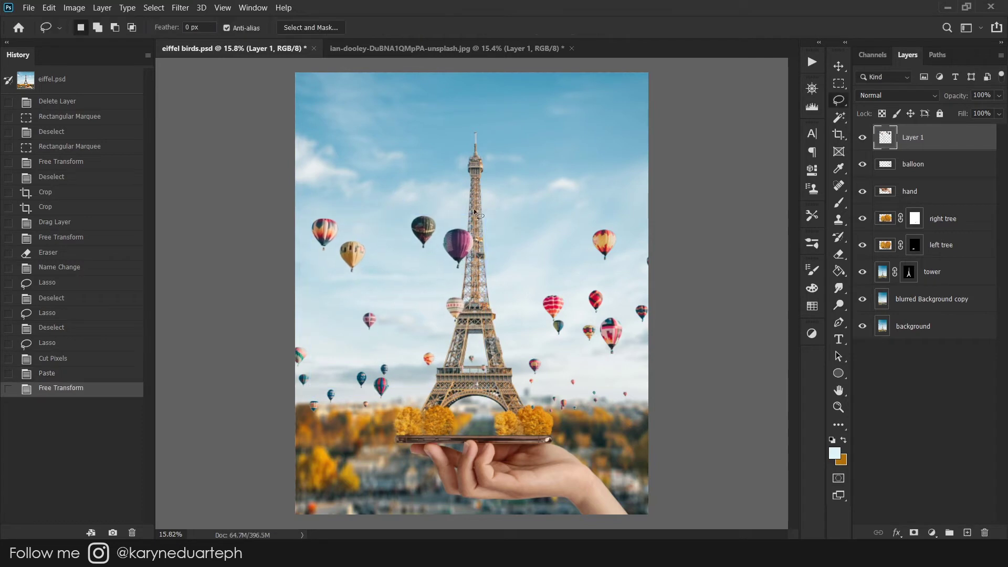
# Cut the lower-right balloons onto a new layer and move them further to the lower right
pyautogui.moveTo(410, 346); pyautogui.dragTo(414, 343)
pyautogui.hotkey('ctrl', 'x')
pyautogui.moveTo(530, 390); pyautogui.dragTo(679, 396)
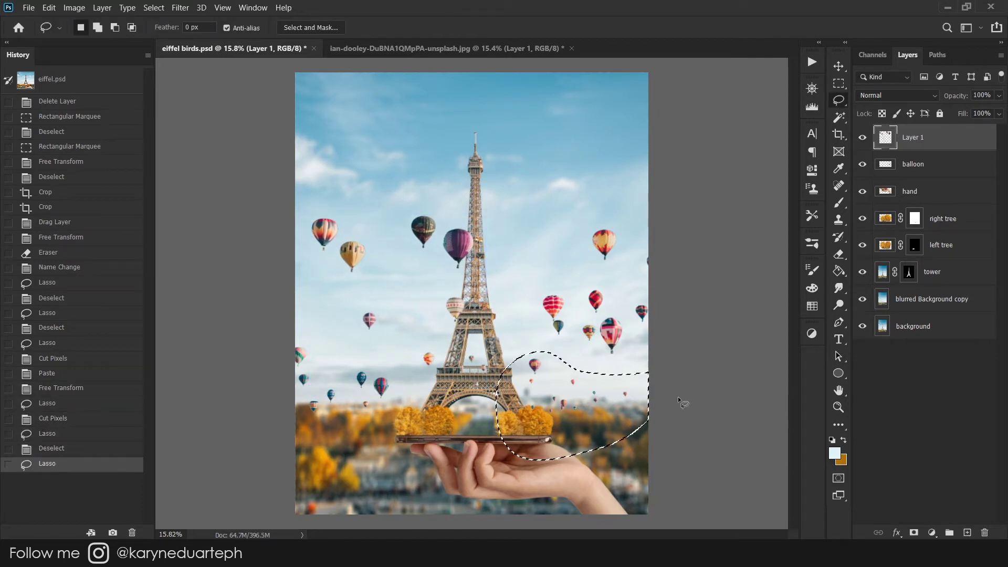
pyautogui.hotkey('ctrl', 'x')
pyautogui.hotkey('ctrl', 'v')
pyautogui.hotkey('ctrl', 't')
pyautogui.moveTo(460, 309); pyautogui.dragTo(555, 390)
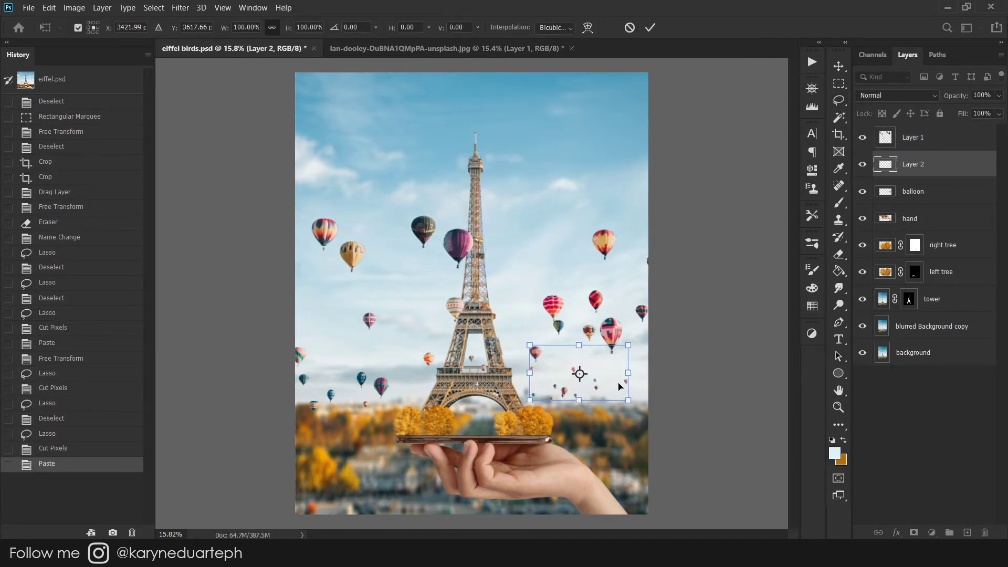
pyautogui.press('Return')
# Cut the balloons near the tower onto their own layer and nudge them into position
pyautogui.moveTo(462, 349); pyautogui.dragTo(465, 348)
pyautogui.hotkey('ctrl', 'x')
pyautogui.hotkey('ctrl', 'v')
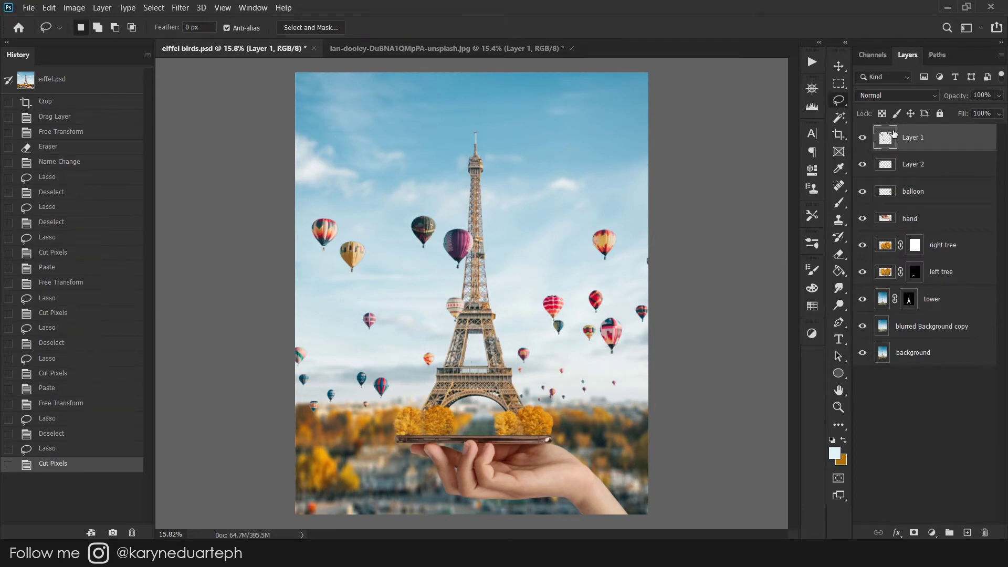
pyautogui.hotkey('ctrl', 't')
pyautogui.moveTo(482, 291); pyautogui.dragTo(488, 336)
pyautogui.press('Return')
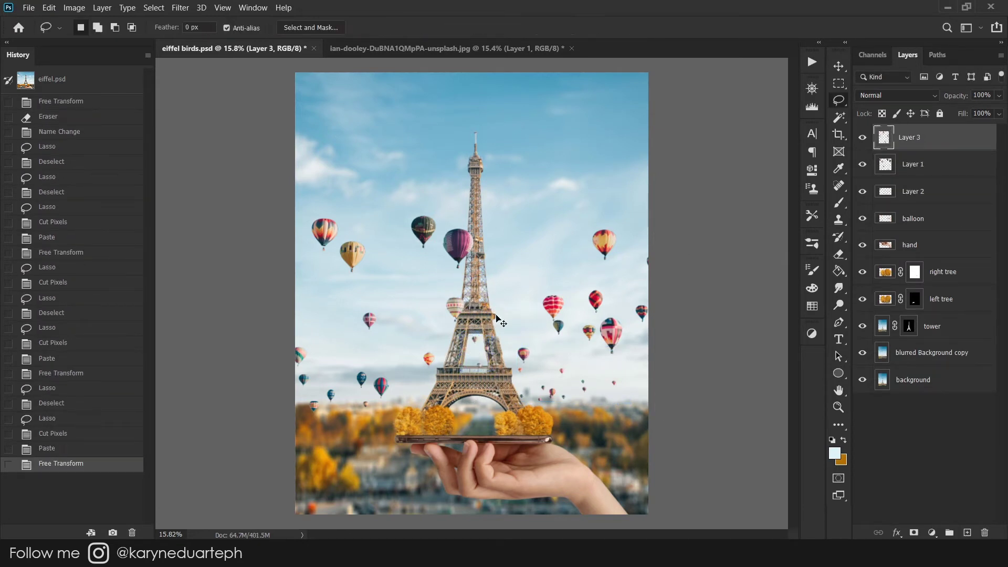
pyautogui.hotkey('ctrl', 't')
pyautogui.press('Return')
pyautogui.hotkey('ctrl', 't')
pyautogui.moveTo(485, 326); pyautogui.dragTo(475, 351)
pyautogui.press('Return')
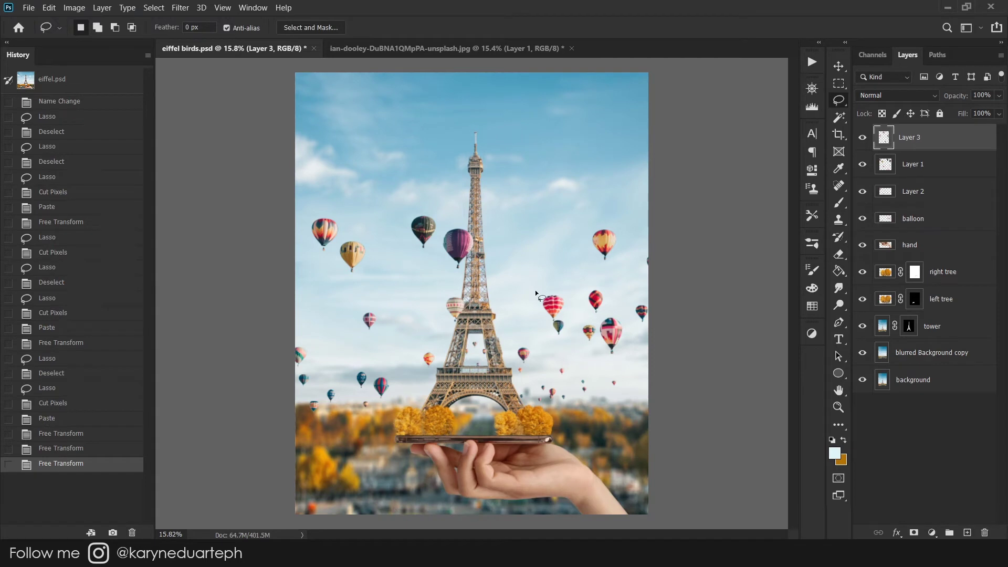
# Copy another balloon cluster onto a new layer, move it into place, and nudge the main balloon layer up
pyautogui.moveTo(354, 387); pyautogui.dragTo(346, 389)
pyautogui.click(862, 191)
pyautogui.hotkey('ctrl', 'c')
pyautogui.press('Return')
pyautogui.hotkey('ctrl', 'j')
pyautogui.hotkey('ctrl', 't')
pyautogui.moveTo(593, 336); pyautogui.dragTo(625, 362)
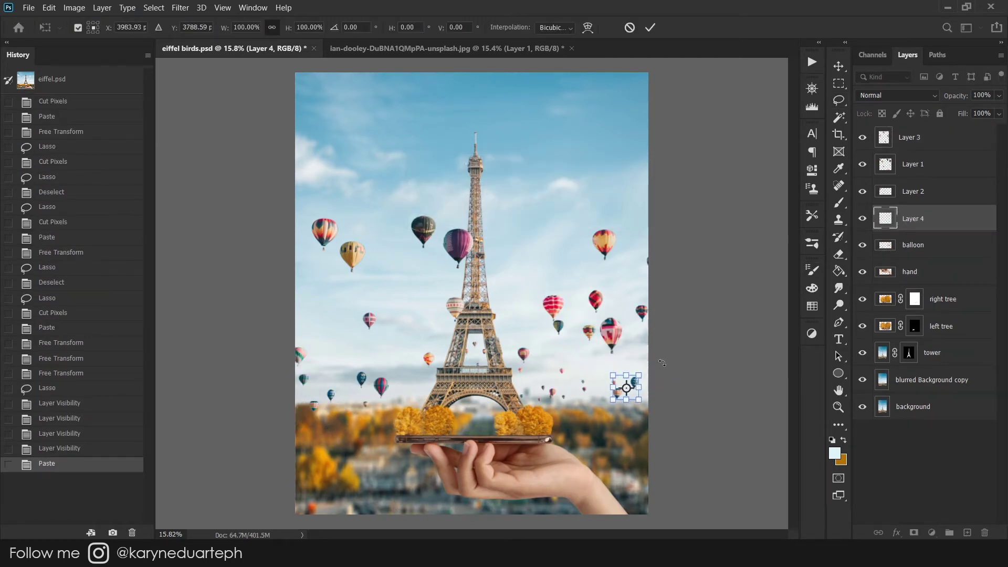
pyautogui.press('Return')
pyautogui.click(913, 245)
pyautogui.hotkey('ctrl', 't')
pyautogui.hotkey('shift', 'Up')
pyautogui.hotkey('shift', 'Up')
pyautogui.hotkey('shift', 'Up')
pyautogui.hotkey('shift', 'Up')
pyautogui.hotkey('shift', 'Up')
pyautogui.hotkey('shift', 'Up')
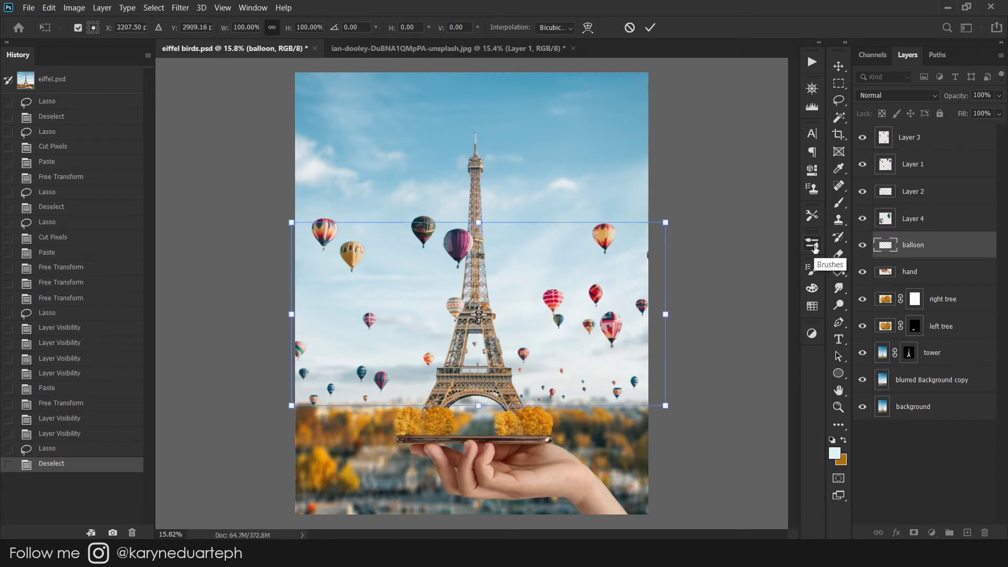
pyautogui.press('Return')
# Compare balloon layers, then cut the two left balloons onto their own layer and nudge them down
pyautogui.doubleClick(862, 219)
pyautogui.doubleClick(862, 191)
pyautogui.doubleClick(862, 164)
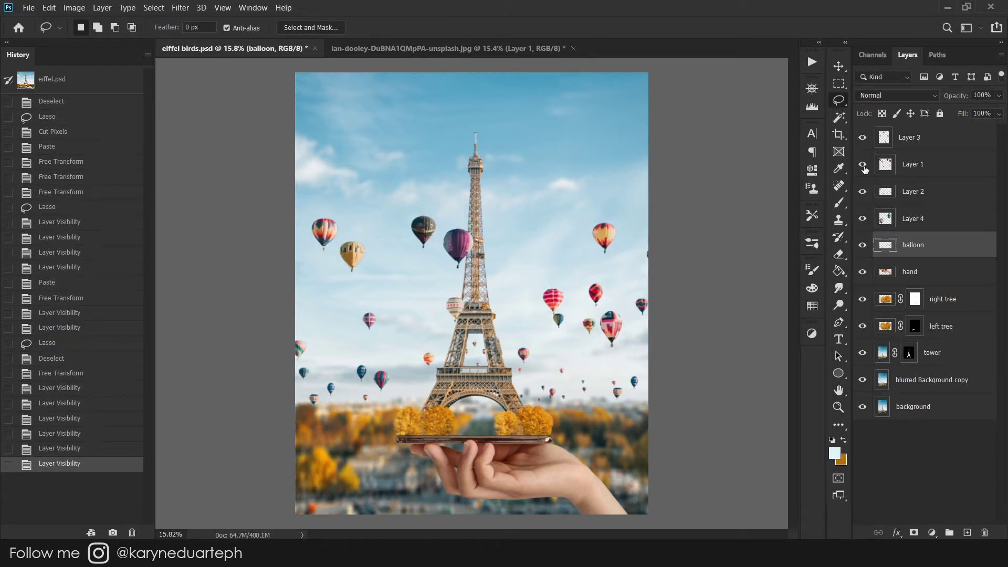
pyautogui.click(913, 165)
pyautogui.moveTo(309, 210); pyautogui.dragTo(313, 284)
pyautogui.hotkey('ctrl', 'x')
pyautogui.hotkey('ctrl', 'v')
pyautogui.hotkey('ctrl', 't')
pyautogui.press('Return')
pyautogui.hotkey('ctrl', 't')
pyautogui.hotkey('shift', 'Down')
pyautogui.hotkey('shift', 'Down')
pyautogui.hotkey('shift', 'Down')
pyautogui.press('Return')
pyautogui.press('l')
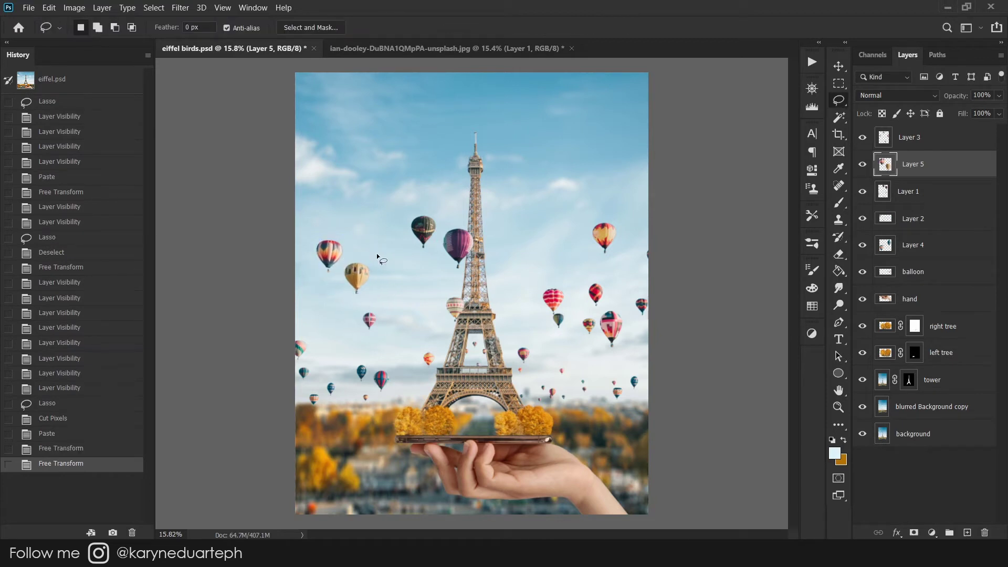
# Select all balloon layers, group them, and name the group balloons
pyautogui.click(913, 137)
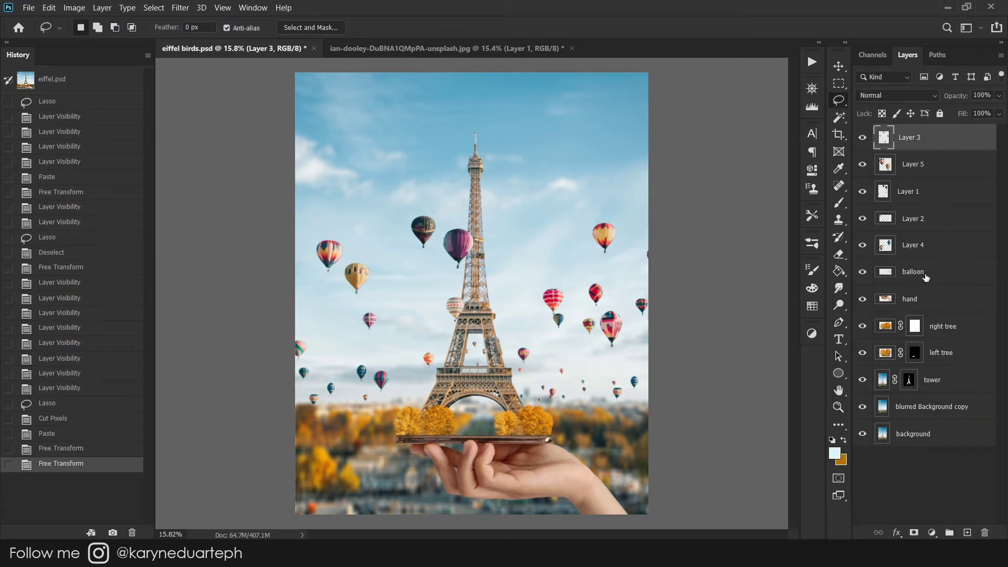
pyautogui.keyDown('shift'); pyautogui.click(928, 280); pyautogui.keyUp('shift')
pyautogui.hotkey('ctrl', 'g')
pyautogui.doubleClick(911, 132)
pyautogui.write('balloons')
pyautogui.press('Return')
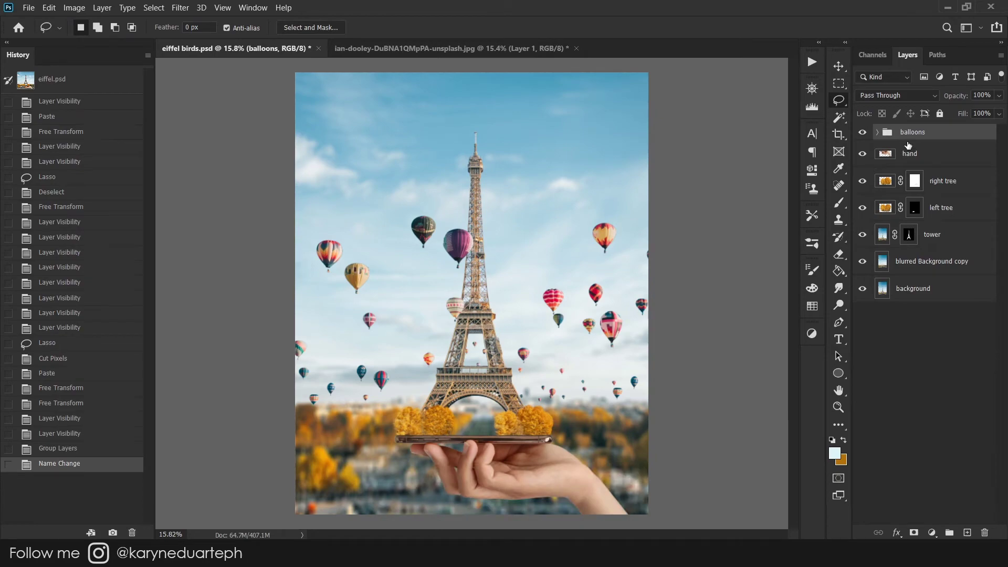
# Move the balloons group below the tower and erase the lattice sky on the tower's mask
pyautogui.moveTo(909, 224); pyautogui.dragTo(938, 243)
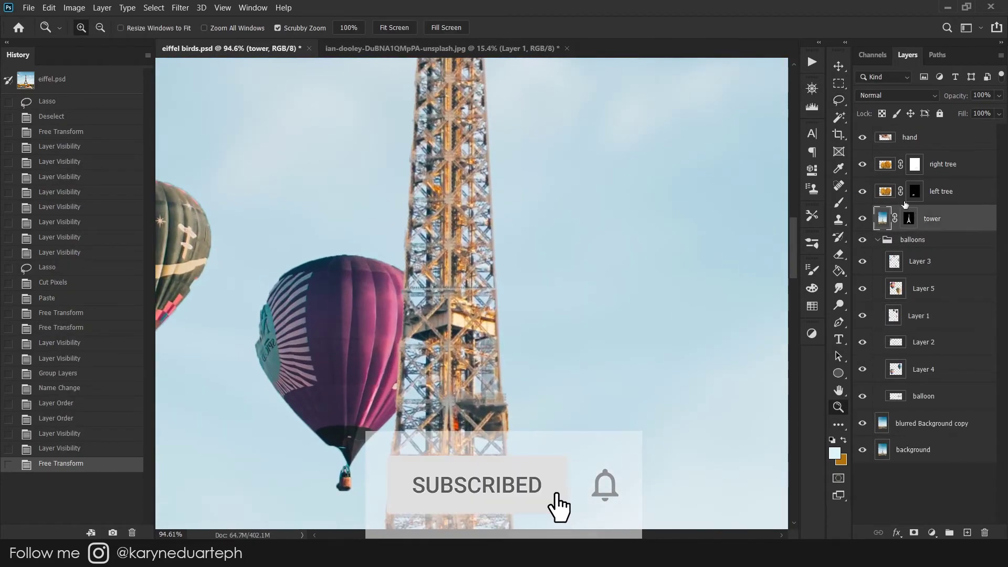
pyautogui.press('w')
pyautogui.click(542, 224)
pyautogui.hotkey('ctrl', 'd')
pyautogui.click(542, 225)
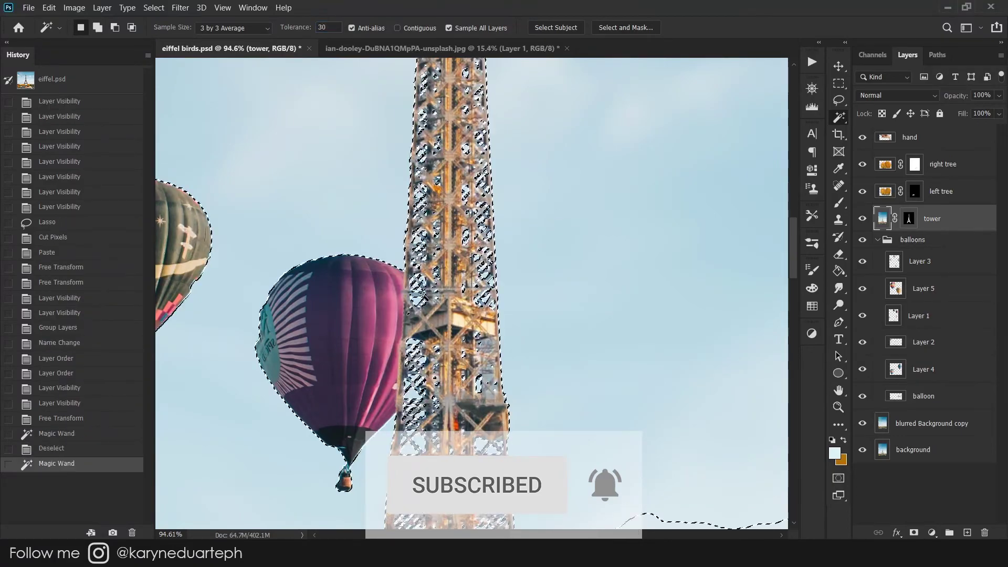
pyautogui.press('e')
pyautogui.click(840, 441)
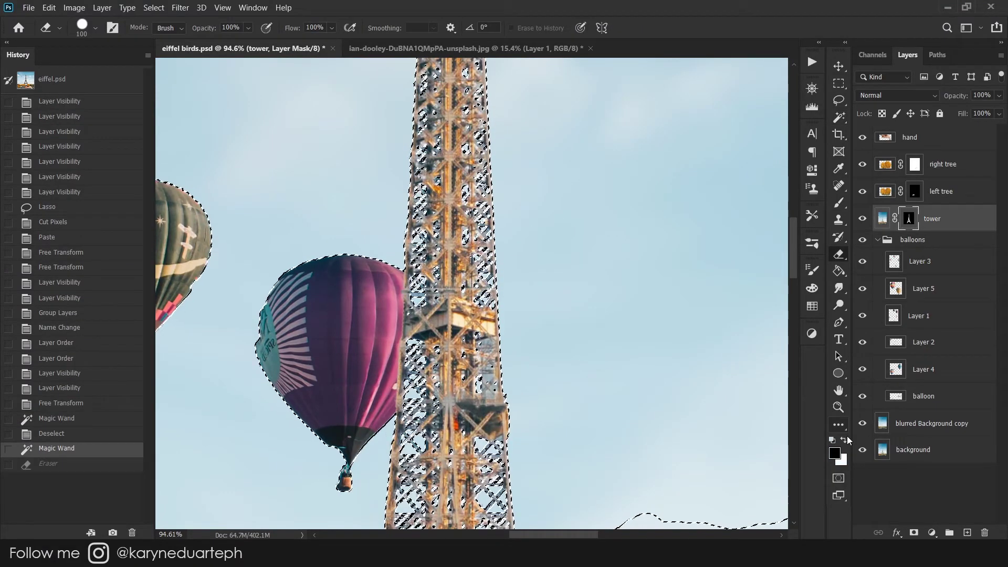
pyautogui.moveTo(436, 294); pyautogui.dragTo(449, 282)
# Deselect, zoom out to the whole image, and select all the balloon layers
pyautogui.scroll(-5, 449, 282)
pyautogui.press('z')
pyautogui.hotkey('ctrl', 'd')
pyautogui.keyDown('alt'); pyautogui.click(711, 412); pyautogui.keyUp('alt')
pyautogui.moveTo(711, 413); pyautogui.dragTo(659, 359)
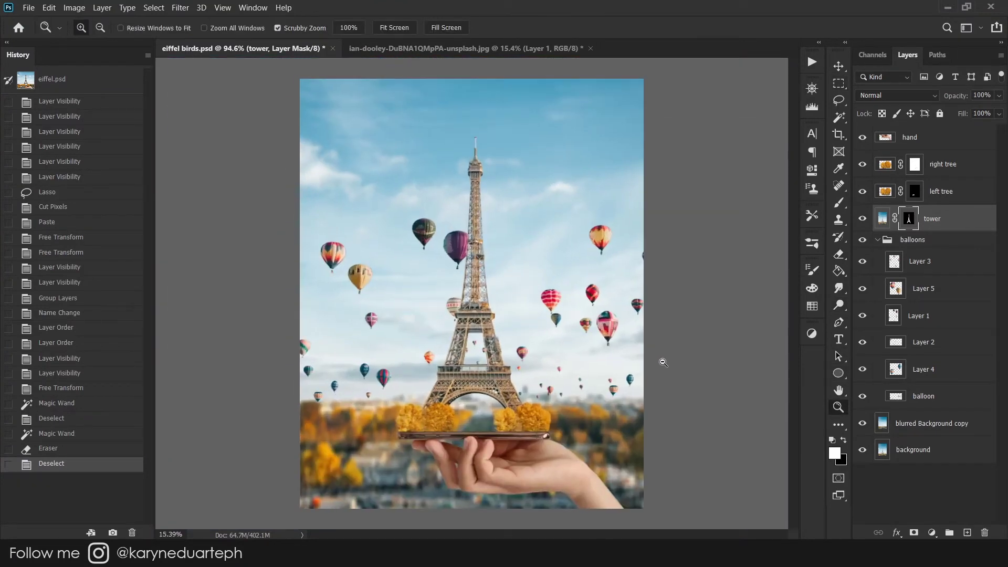
pyautogui.click(924, 261)
pyautogui.keyDown('shift'); pyautogui.click(941, 397); pyautogui.keyUp('shift')
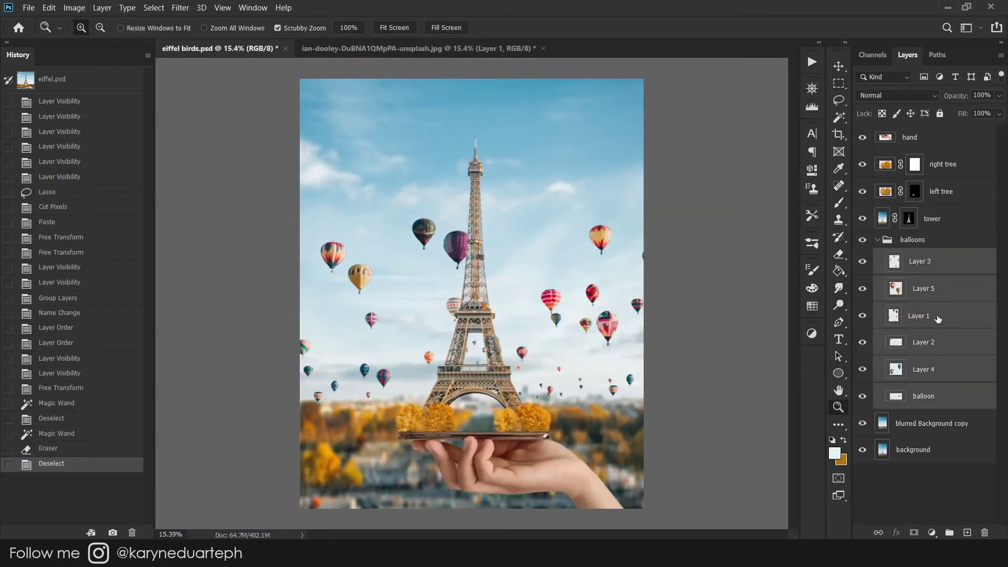
# Merge the balloon layers into one named ballons, then duplicate it and hide the copy
pyautogui.rightClick(932, 332)
pyautogui.click(761, 439)
pyautogui.doubleClick(924, 261)
pyautogui.write('ns')
pyautogui.press('Return')
pyautogui.hotkey('ctrl', 'j')
pyautogui.click(862, 244)
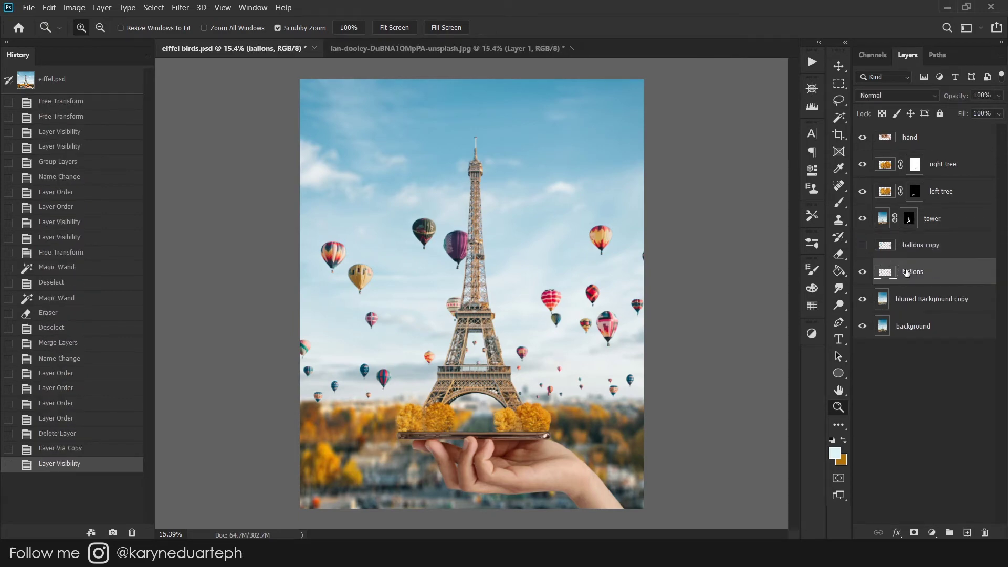
# Convert the ballons layer to a smart object and apply a 21 px Field Blur
pyautogui.rightClick(908, 274)
pyautogui.click(766, 238)
pyautogui.hotkey('ctrl', 'z')
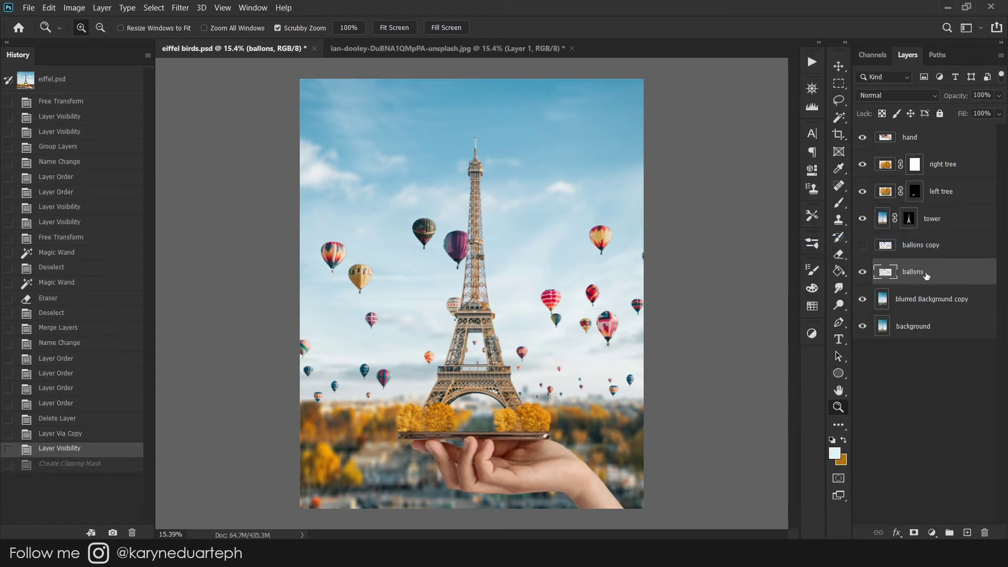
pyautogui.rightClick(914, 274)
pyautogui.click(788, 169)
pyautogui.click(181, 7)
pyautogui.click(363, 159)
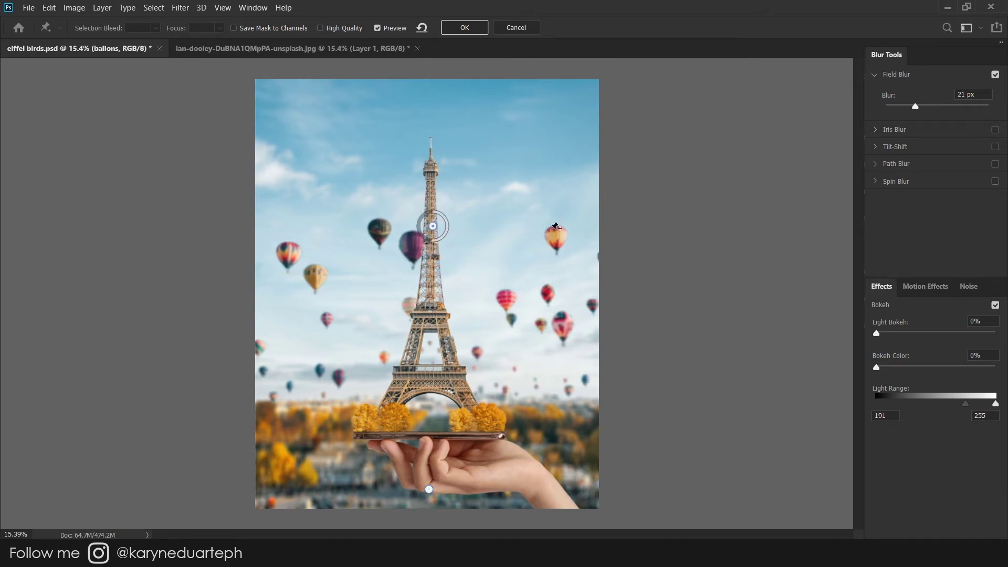
pyautogui.click(463, 29)
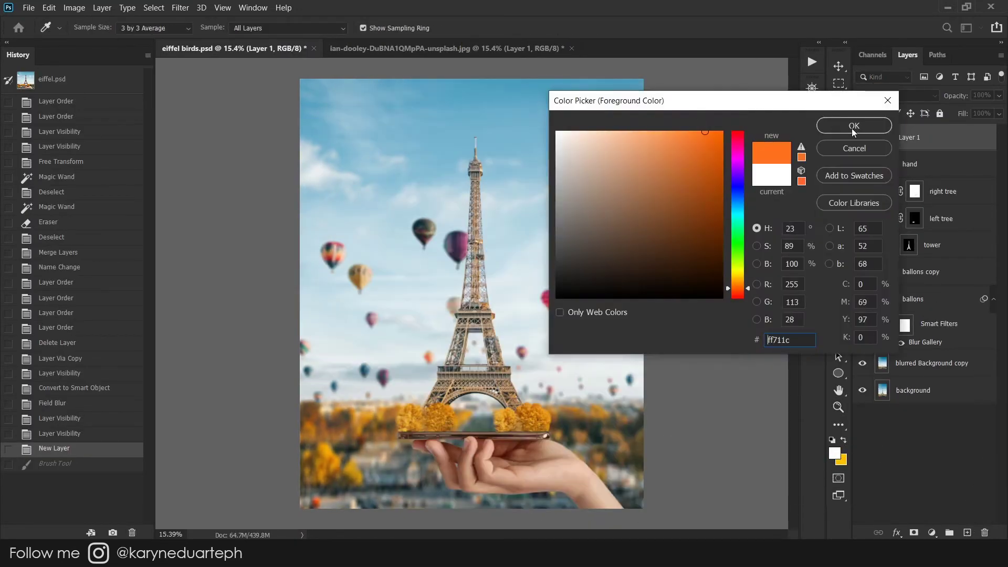
# Paint an orange glow across the canvas, set the layer to Screen, and fade it to 20% opacity
pyautogui.click(853, 126)
pyautogui.moveTo(652, 326)
pyautogui.mouseDown()
pyautogui.moveTo(652, 368)
pyautogui.moveTo(585, 363)
pyautogui.moveTo(596, 348)
pyautogui.moveTo(619, 362)
pyautogui.mouseUp()
pyautogui.press('x')
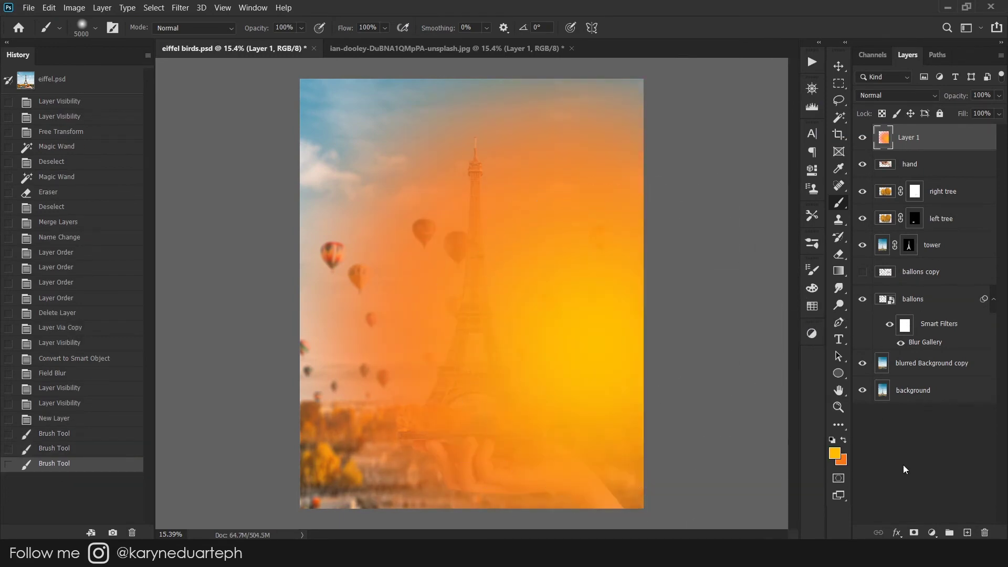
pyautogui.click(911, 95)
pyautogui.click(891, 210)
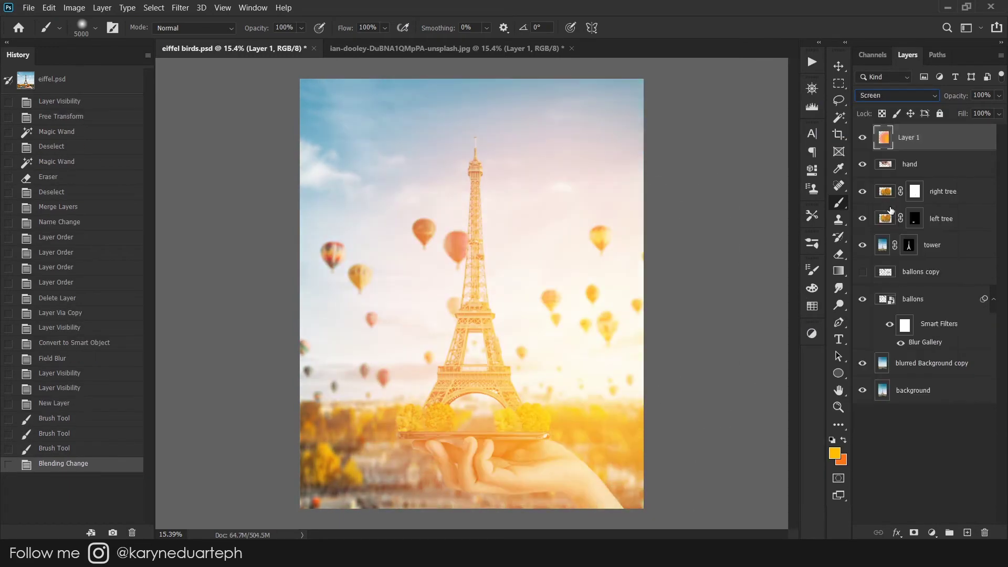
pyautogui.moveTo(956, 95); pyautogui.dragTo(925, 96)
pyautogui.press('[')
pyautogui.press('[')
pyautogui.press('[')
pyautogui.moveTo(652, 416); pyautogui.dragTo(607, 364)
pyautogui.hotkey('ctrl', 'z')
pyautogui.moveTo(965, 91); pyautogui.dragTo(959, 79)
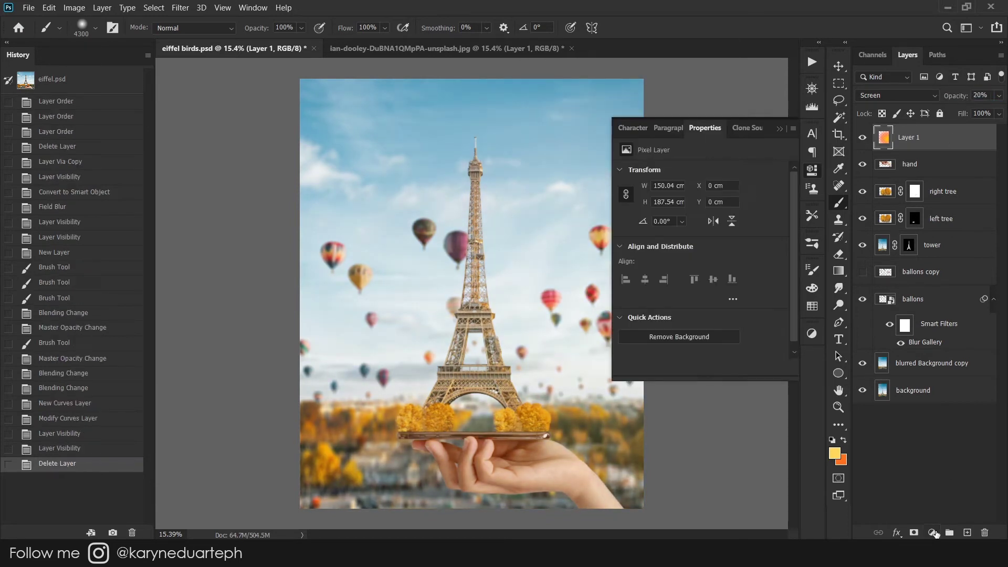
# Try 3Strip and DropBlues looks on Color Lookup 1, settling on a faint Candlelight tint at reduced opacity
pyautogui.click(724, 172)
pyautogui.click(703, 195)
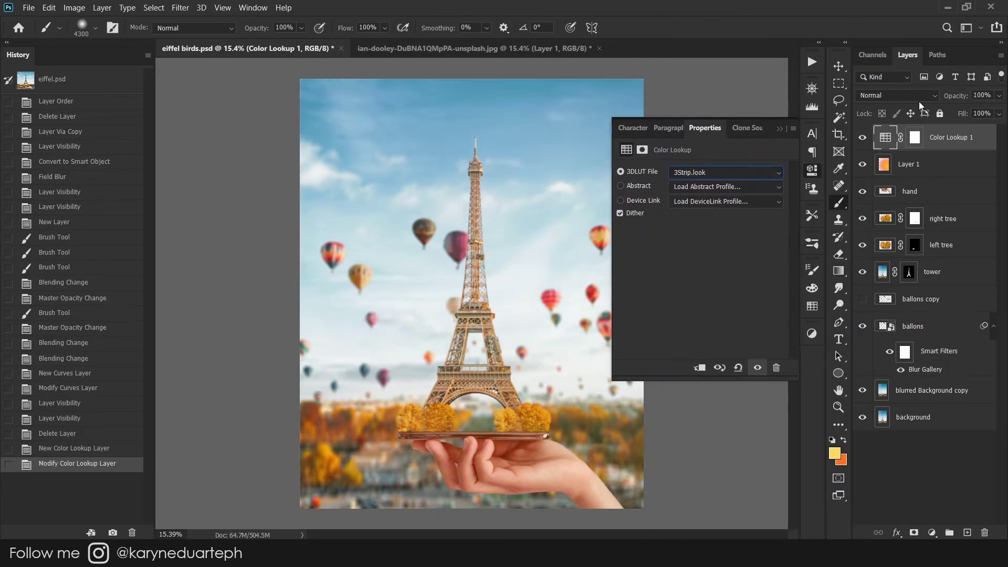
pyautogui.moveTo(973, 103)
pyautogui.mouseDown()
pyautogui.moveTo(964, 103)
pyautogui.moveTo(983, 90)
pyautogui.moveTo(992, 100)
pyautogui.mouseUp()
pyautogui.click(725, 172)
pyautogui.click(698, 244)
pyautogui.click(725, 172)
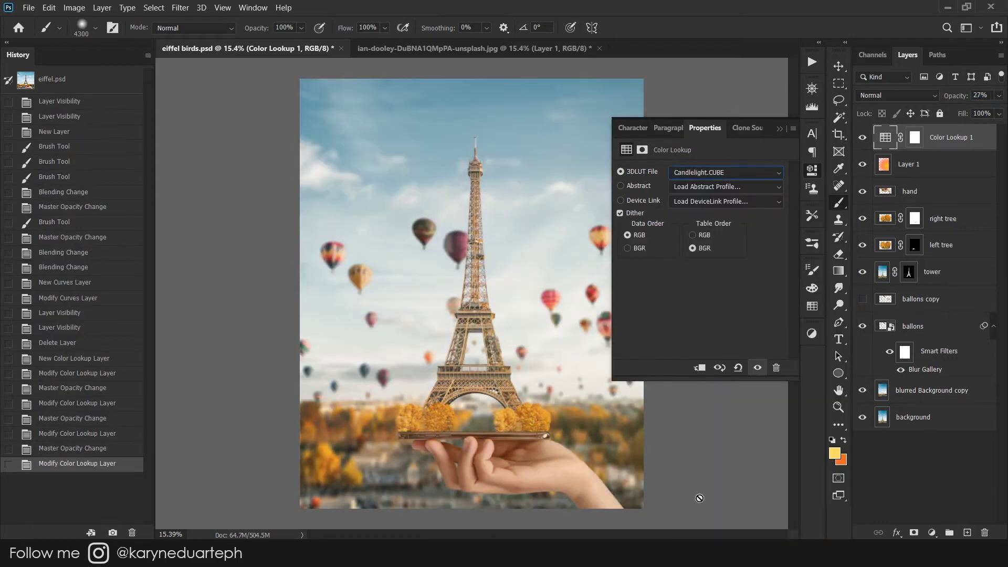
pyautogui.click(703, 195)
pyautogui.click(779, 128)
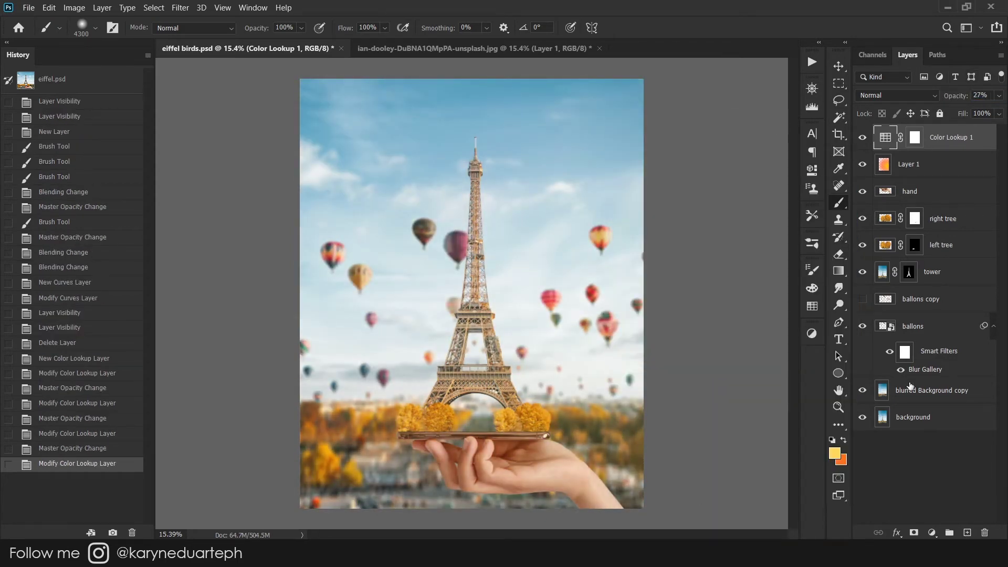
pyautogui.write('20')
pyautogui.click(918, 467)
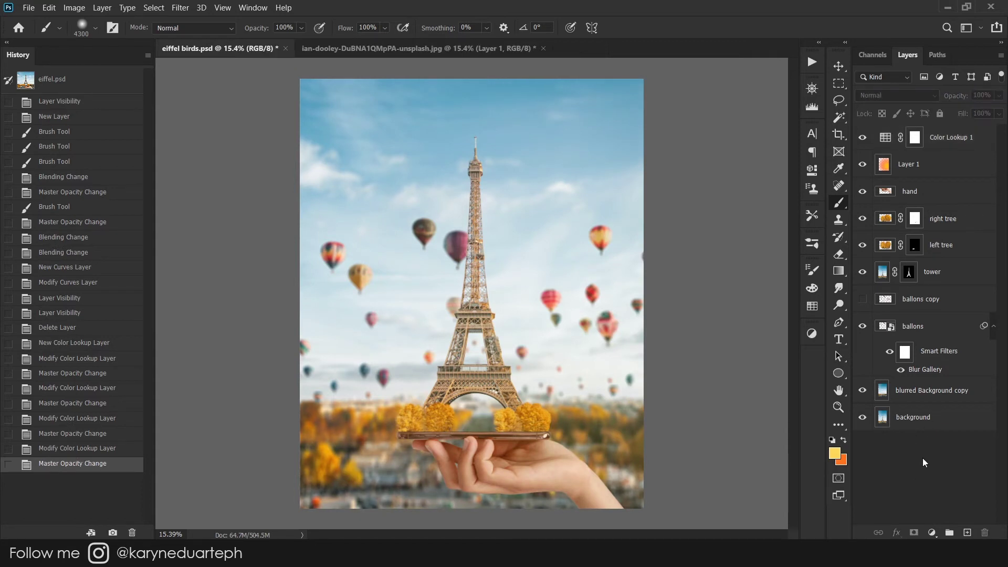
# Crop the canvas to 4:5, tightening the frame around the tower and hand
pyautogui.press('c')
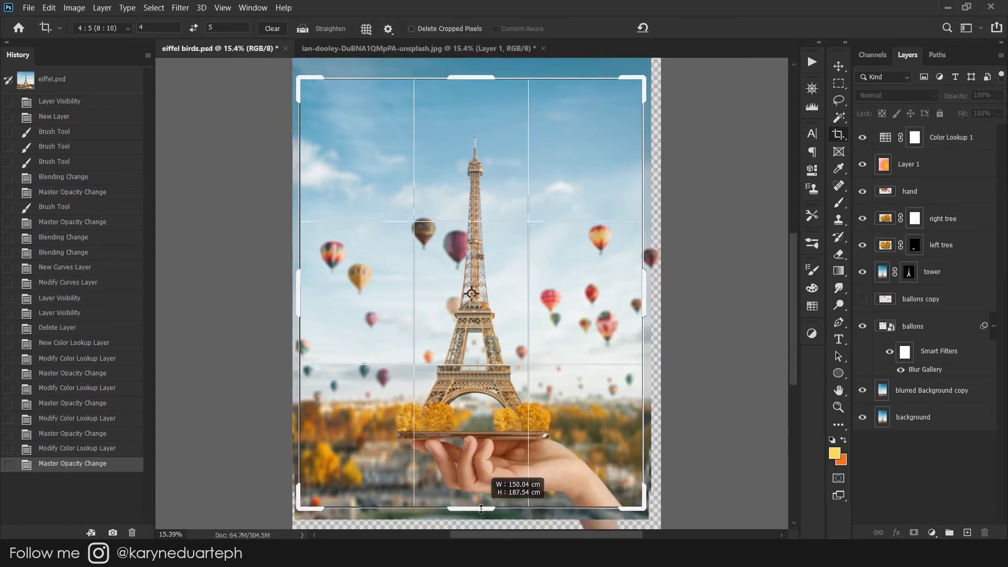
pyautogui.moveTo(472, 507); pyautogui.dragTo(501, 481)
pyautogui.press('Return')
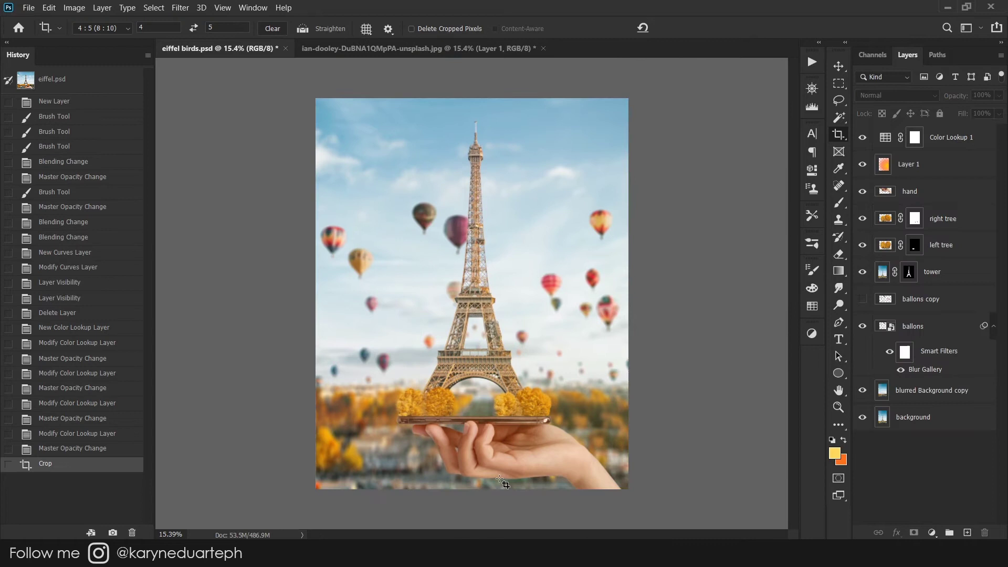
pyautogui.moveTo(316, 488); pyautogui.dragTo(321, 487)
pyautogui.press('Return')
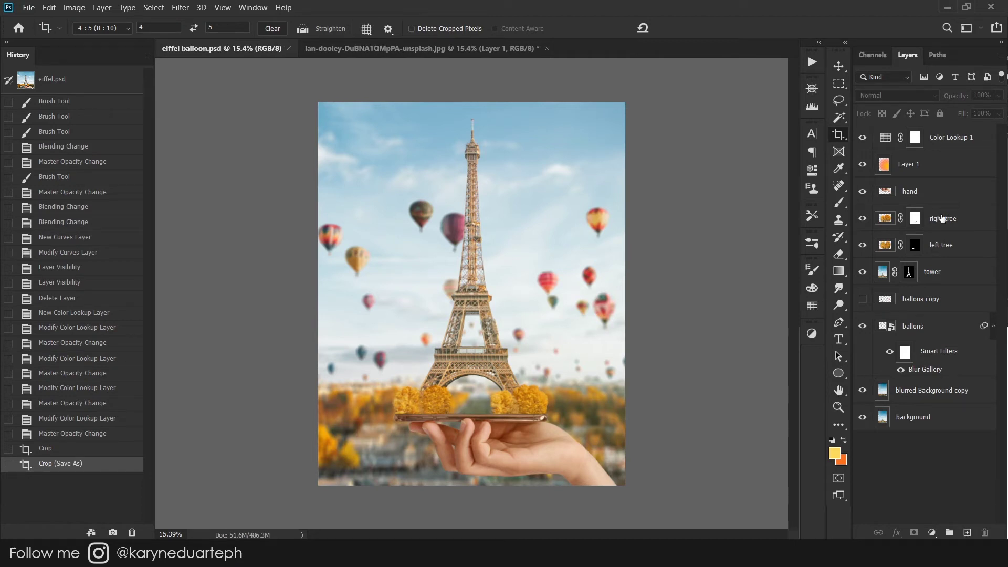
# Group the hand, trees and tower as main image, delete ballons copy, and group the backdrop layers
pyautogui.click(919, 193)
pyautogui.keyDown('shift'); pyautogui.click(942, 283); pyautogui.keyUp('shift')
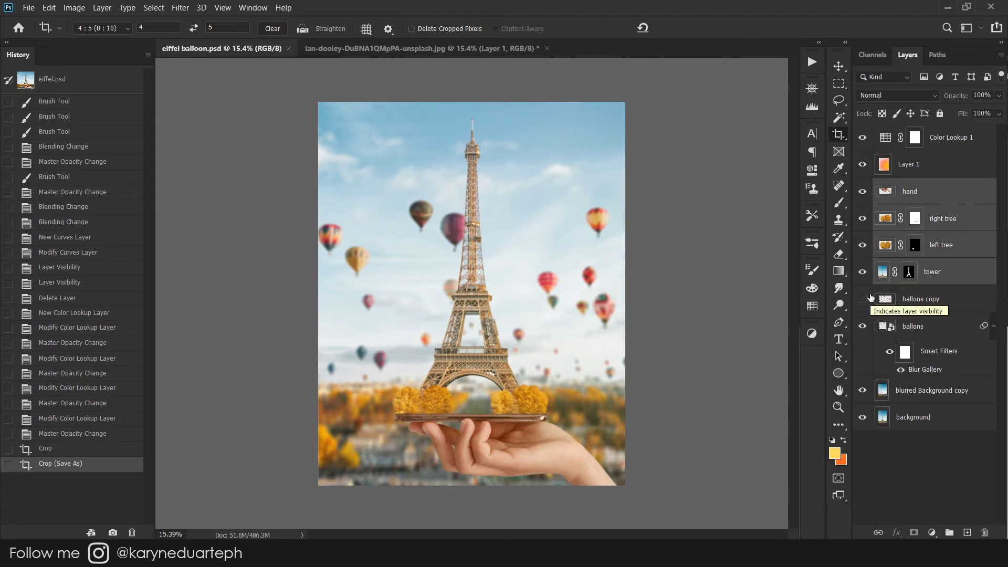
pyautogui.hotkey('ctrl', 'g')
pyautogui.press('Return')
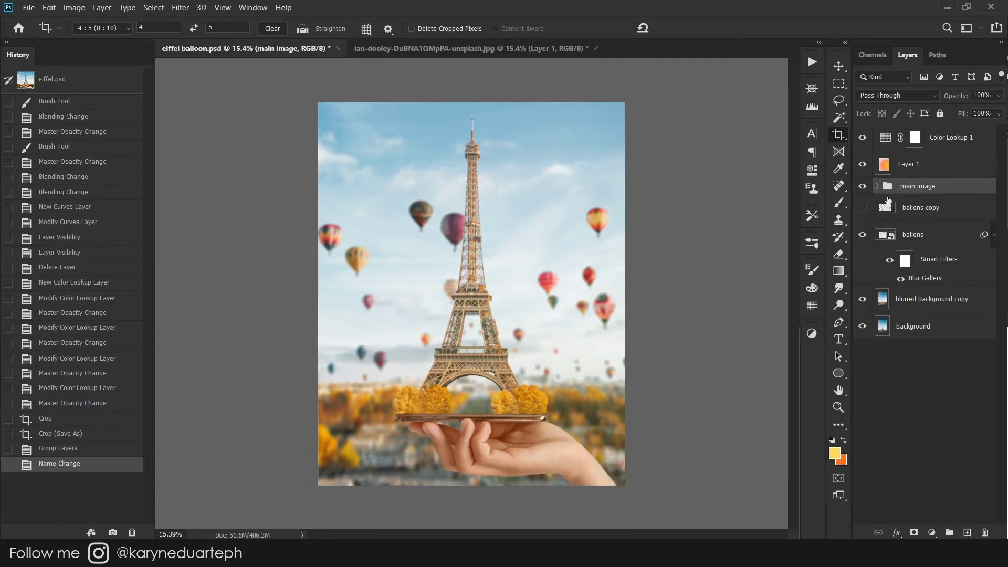
pyautogui.click(894, 208)
pyautogui.press('Delete')
pyautogui.keyDown('shift'); pyautogui.click(885, 299); pyautogui.keyUp('shift')
pyautogui.hotkey('ctrl', 'g')
pyautogui.write('backgroung')
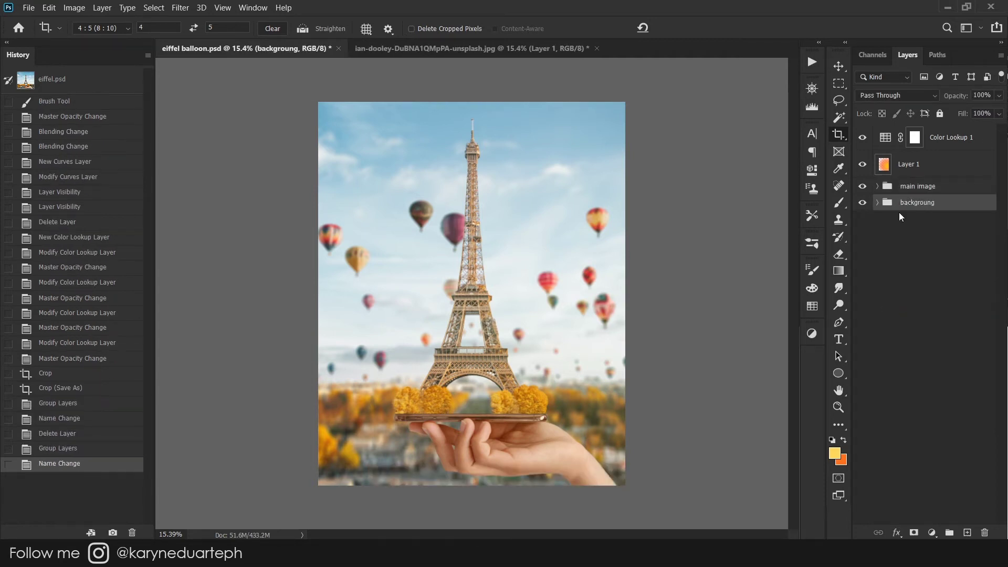
# Create a 50% gray Soft Light layer named Dodge and burn and duplicate it
pyautogui.click(102, 8)
pyautogui.click(252, 19)
pyautogui.click(410, 332)
pyautogui.write('Do')
pyautogui.write('n')
pyautogui.press('Return')
pyautogui.hotkey('ctrl', 'j')
pyautogui.hotkey('ctrl', 'j')
pyautogui.hotkey('ctrl', 'j')
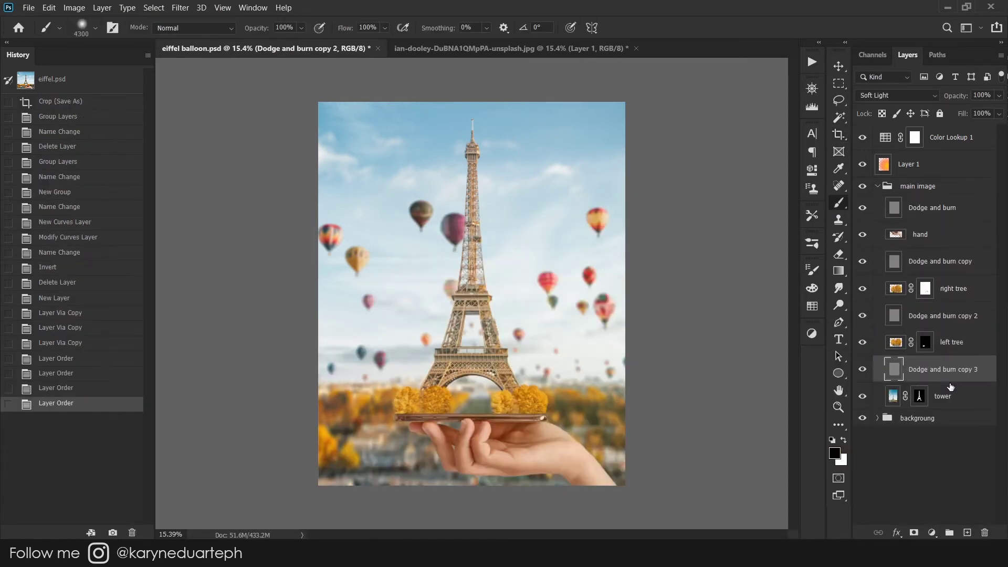
# Shrink the brush and paint a first light-and-shadow stroke on the hand
pyautogui.press('[')
pyautogui.press('[')
pyautogui.press('[')
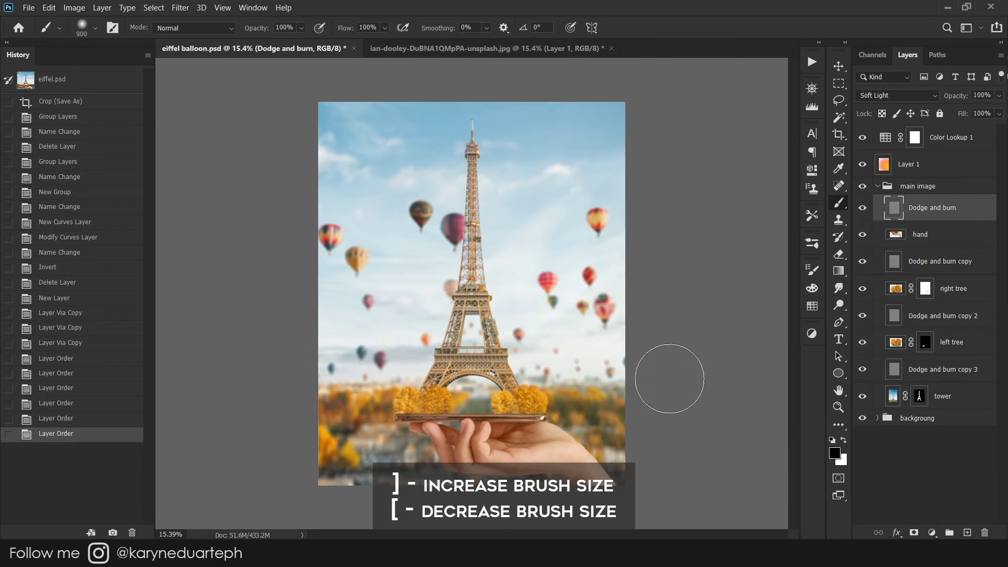
pyautogui.press('[')
pyautogui.press('[')
pyautogui.press('[')
pyautogui.click(466, 436)
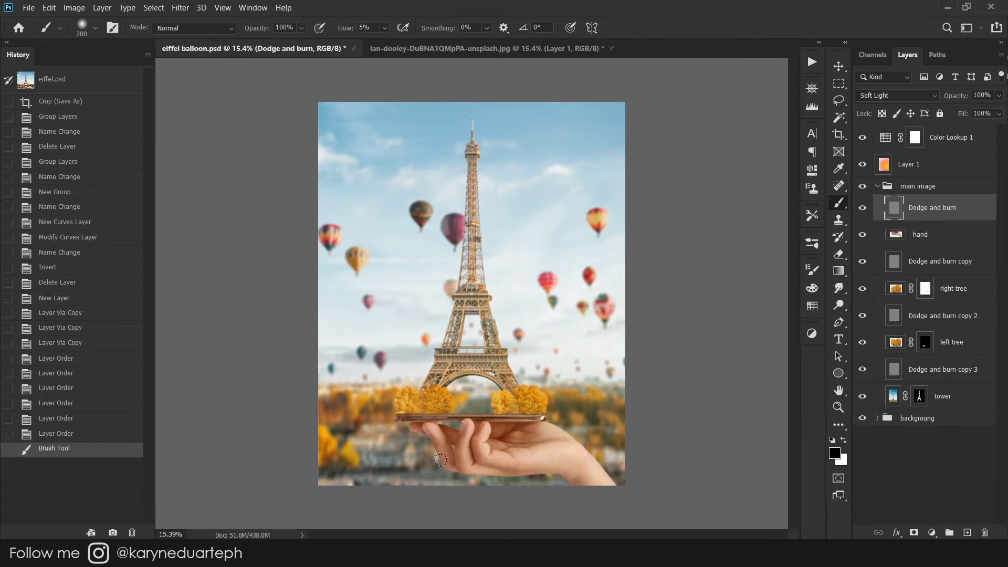
pyautogui.press('[')
pyautogui.moveTo(466, 436); pyautogui.dragTo(427, 433)
# Clip the Dodge and burn layers to the hand, right tree, left tree and tower
pyautogui.keyDown('alt'); pyautogui.click(923, 221); pyautogui.keyUp('alt')
pyautogui.keyDown('alt'); pyautogui.click(939, 275); pyautogui.keyUp('alt')
pyautogui.keyDown('alt'); pyautogui.click(948, 324); pyautogui.keyUp('alt')
pyautogui.keyDown('alt'); pyautogui.click(948, 355); pyautogui.keyUp('alt')
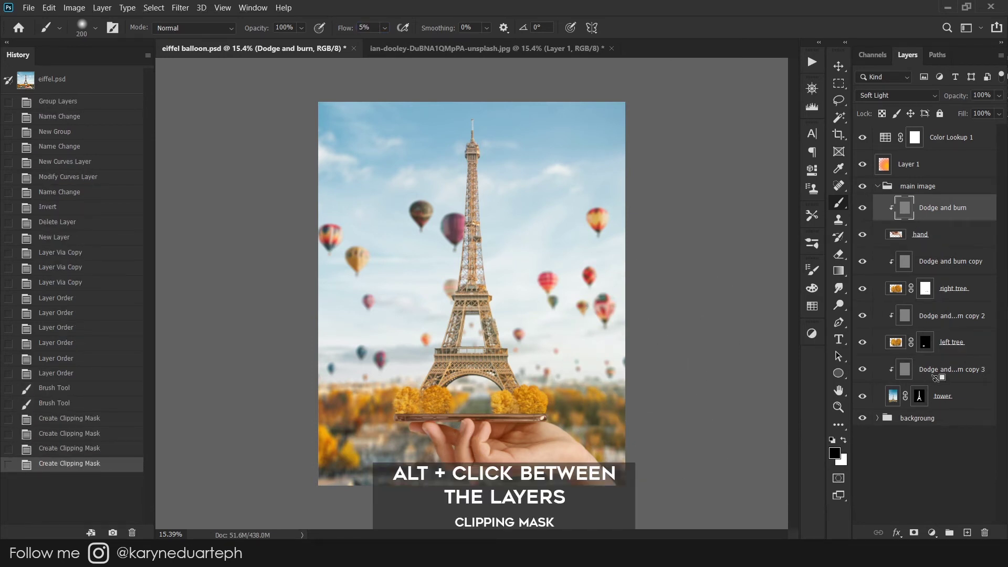
# Shade the hand with soft strokes on its Dodge and burn layer, then compare
pyautogui.press('[')
pyautogui.press('[')
pyautogui.press('[')
pyautogui.click(447, 441)
pyautogui.moveTo(419, 424); pyautogui.dragTo(504, 451)
pyautogui.press(']')
pyautogui.press(']')
pyautogui.press(']')
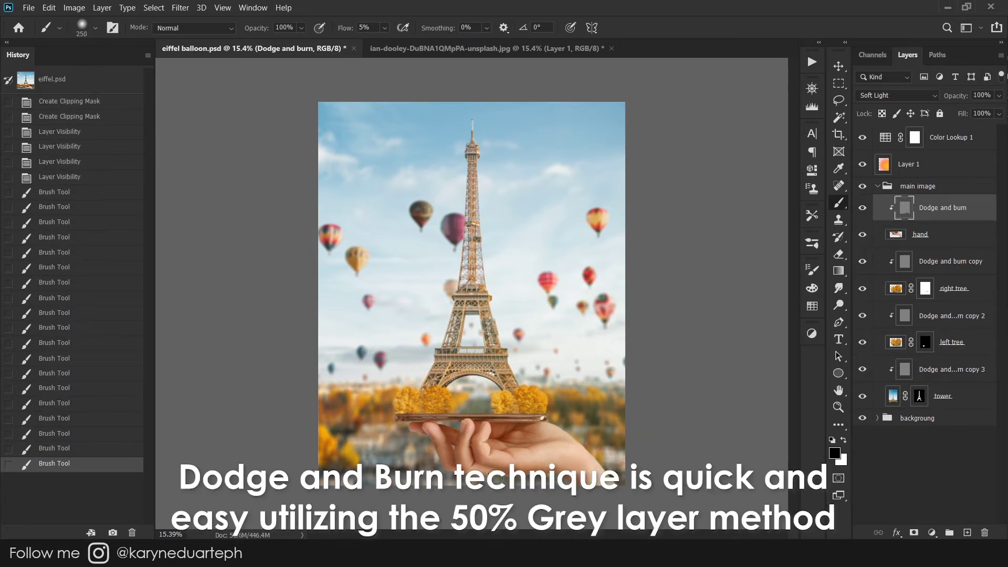
pyautogui.moveTo(469, 465); pyautogui.dragTo(471, 396)
pyautogui.click(861, 208)
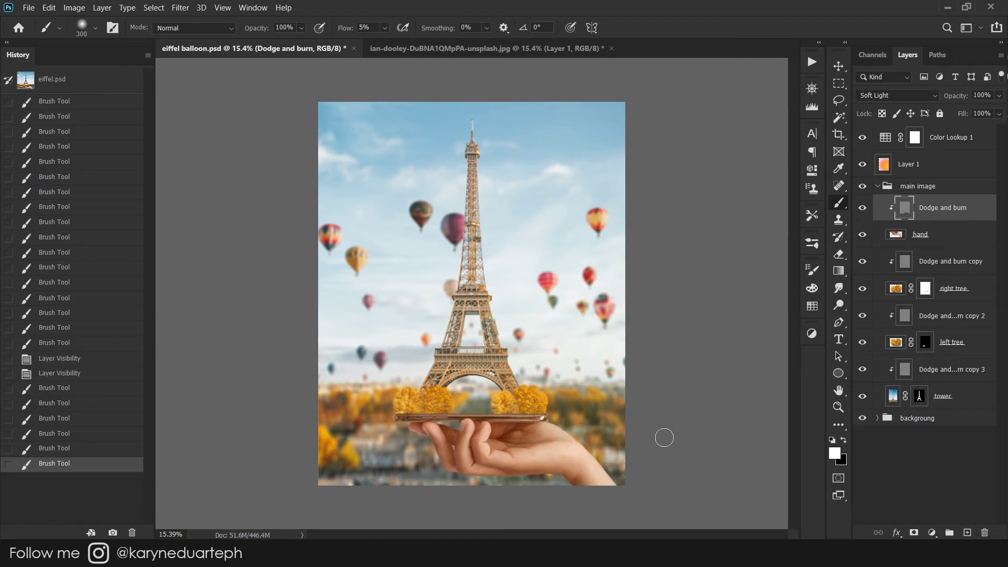
# Rename the hand's shading layer 'Dodge and burn hand' and toggle it to compare
pyautogui.write('hand')
pyautogui.press('Return')
pyautogui.click(862, 207)
pyautogui.click(862, 208)
# Shade the left tree's foliage on its Dodge and burn layer, toggling it to compare
pyautogui.click(905, 329)
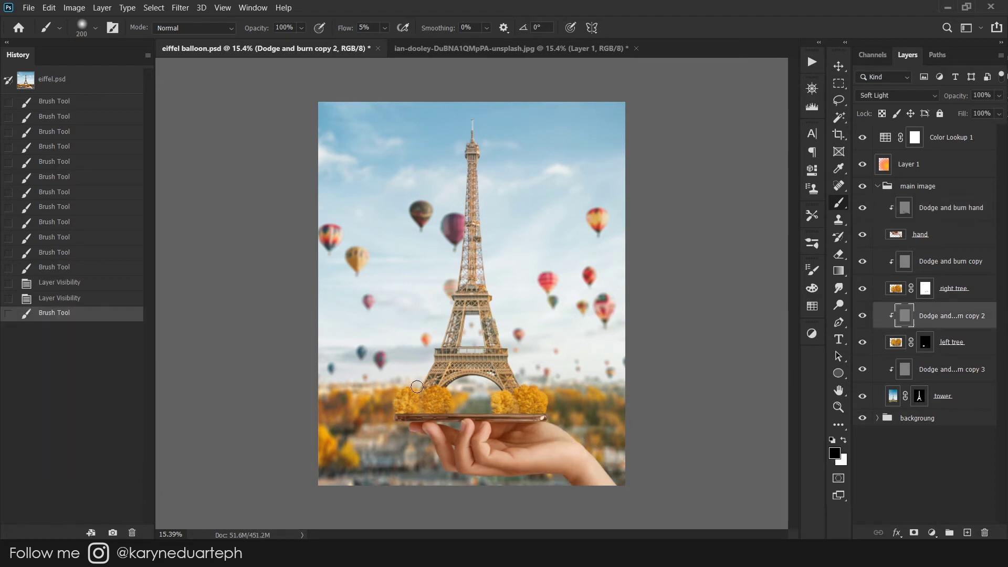
pyautogui.click(442, 409)
pyautogui.click(442, 409)
pyautogui.click(442, 409)
pyautogui.click(861, 315)
pyautogui.click(862, 315)
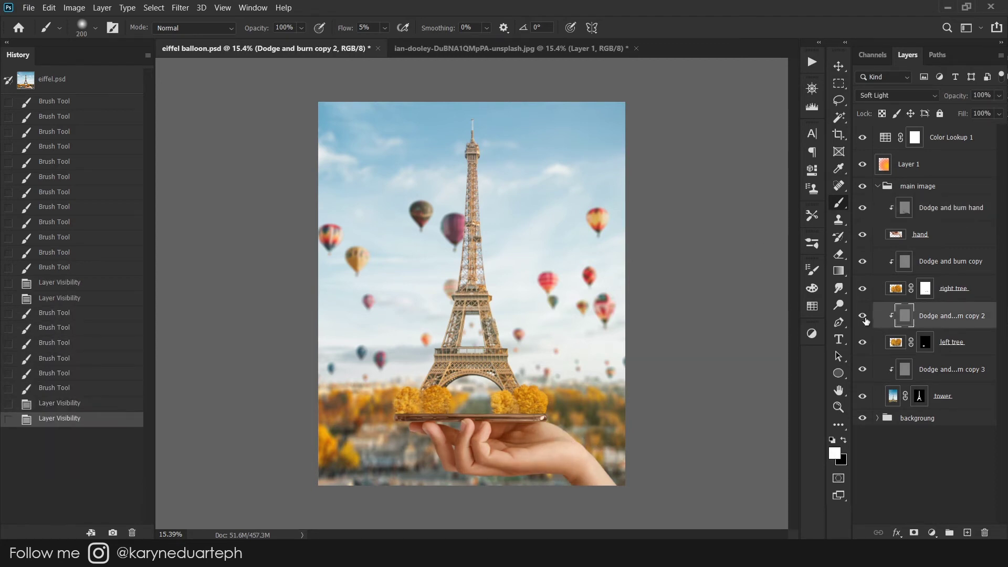
pyautogui.click(450, 405)
pyautogui.click(862, 316)
# Clone-stamp foliage over the flaw on the left tree layer, then check it at fit-to-screen view
pyautogui.press('z')
pyautogui.moveTo(472, 423); pyautogui.dragTo(557, 461)
pyautogui.click(896, 342)
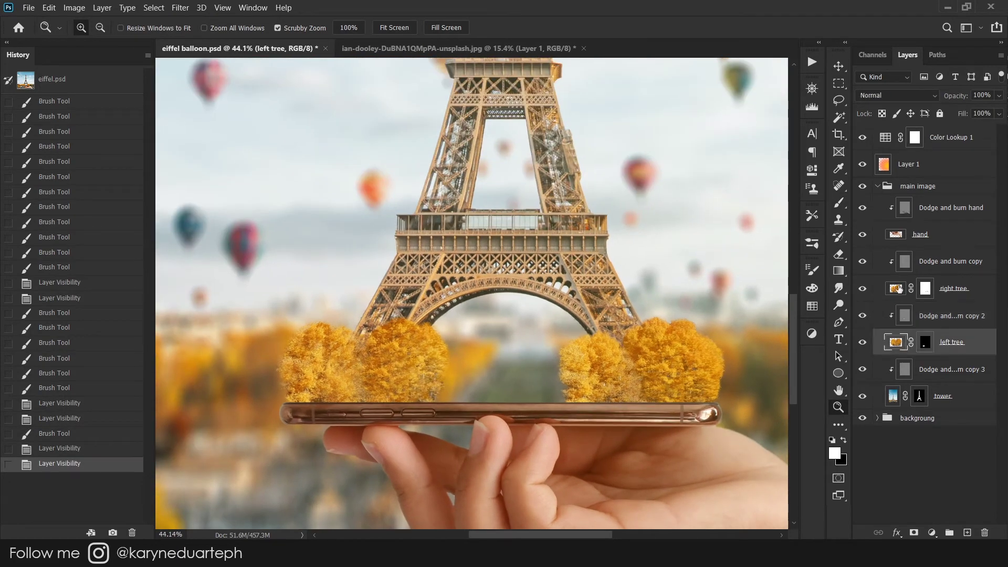
pyautogui.click(838, 222)
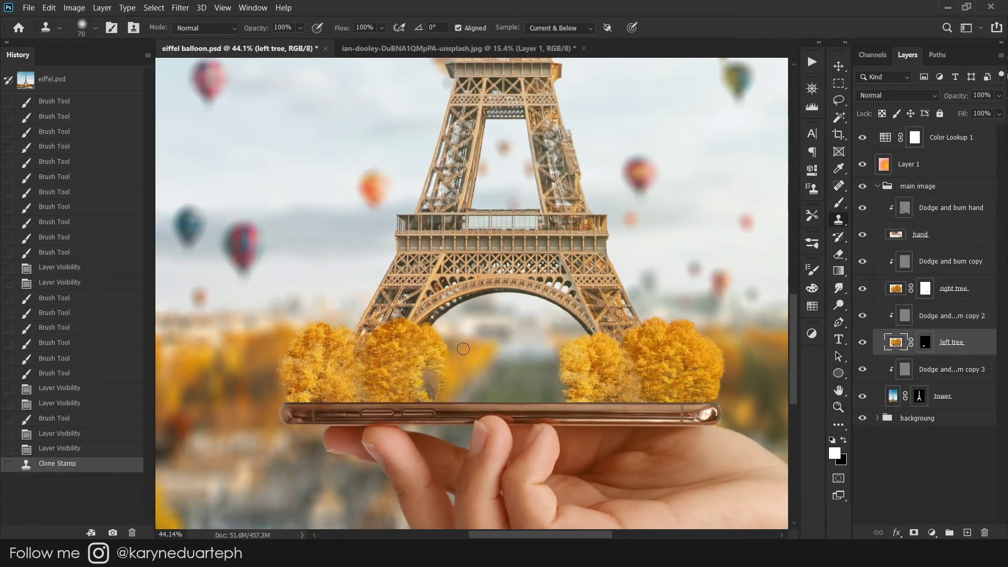
pyautogui.click(431, 372)
pyautogui.click(422, 386)
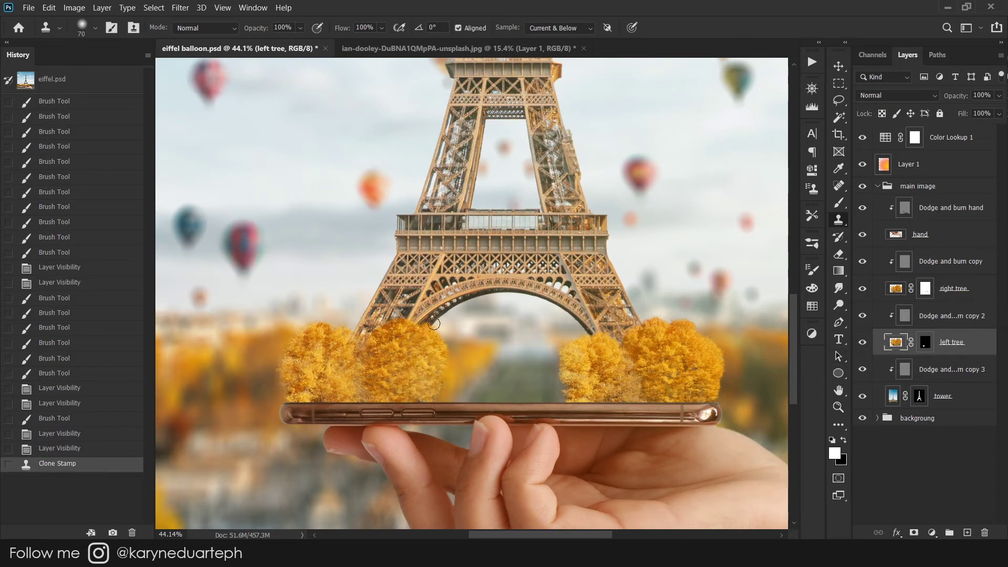
pyautogui.press('z')
pyautogui.hotkey('ctrl', '0')
pyautogui.click(862, 342)
pyautogui.click(941, 263)
# Paint light and shadow onto the right and left trees' Dodge and burn layers
pyautogui.press('b')
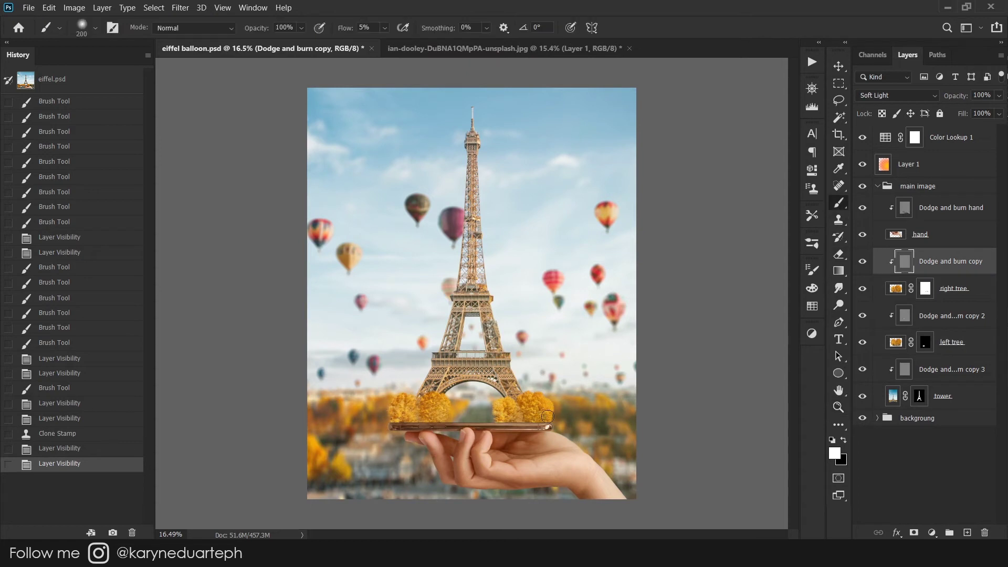
pyautogui.moveTo(545, 394); pyautogui.dragTo(517, 404)
pyautogui.press('[')
pyautogui.press('[')
pyautogui.press('[')
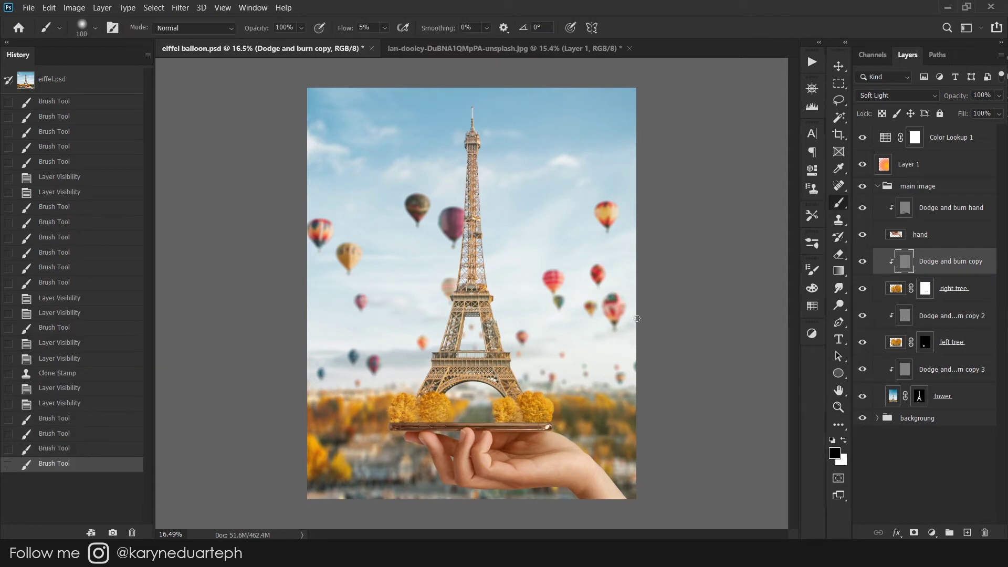
pyautogui.hotkey('alt', '[')
pyautogui.hotkey('alt', '[')
pyautogui.moveTo(509, 401); pyautogui.dragTo(493, 412)
pyautogui.moveTo(401, 386); pyautogui.dragTo(395, 391)
pyautogui.moveTo(451, 367); pyautogui.dragTo(473, 362)
pyautogui.moveTo(472, 362)
pyautogui.mouseDown()
pyautogui.moveTo(457, 364)
pyautogui.moveTo(466, 361)
pyautogui.mouseUp()
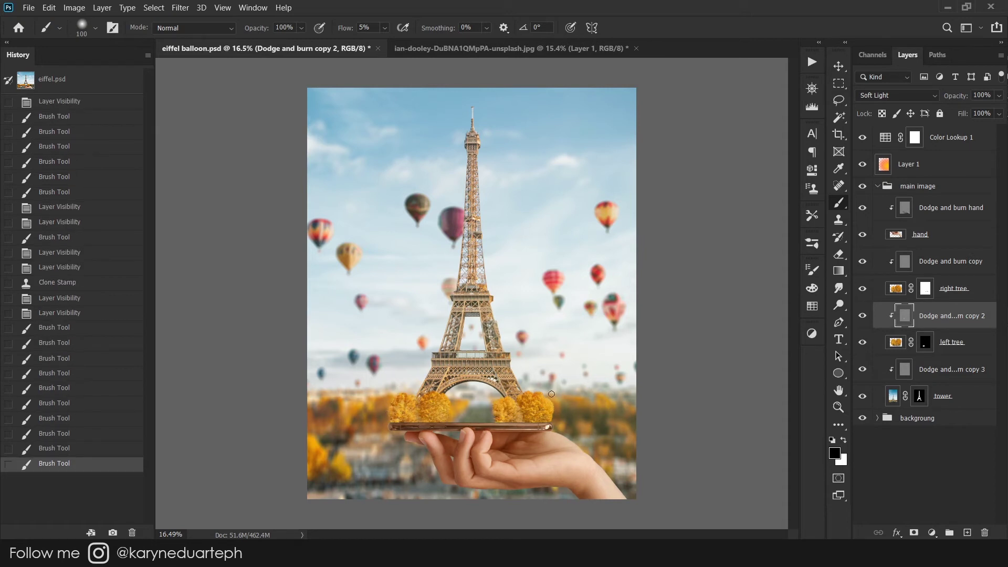
pyautogui.moveTo(518, 408); pyautogui.dragTo(508, 393)
# Undo the latest tree strokes and repaint a fresh stroke on the right tree
pyautogui.hotkey('alt', ']')
pyautogui.hotkey('alt', ']')
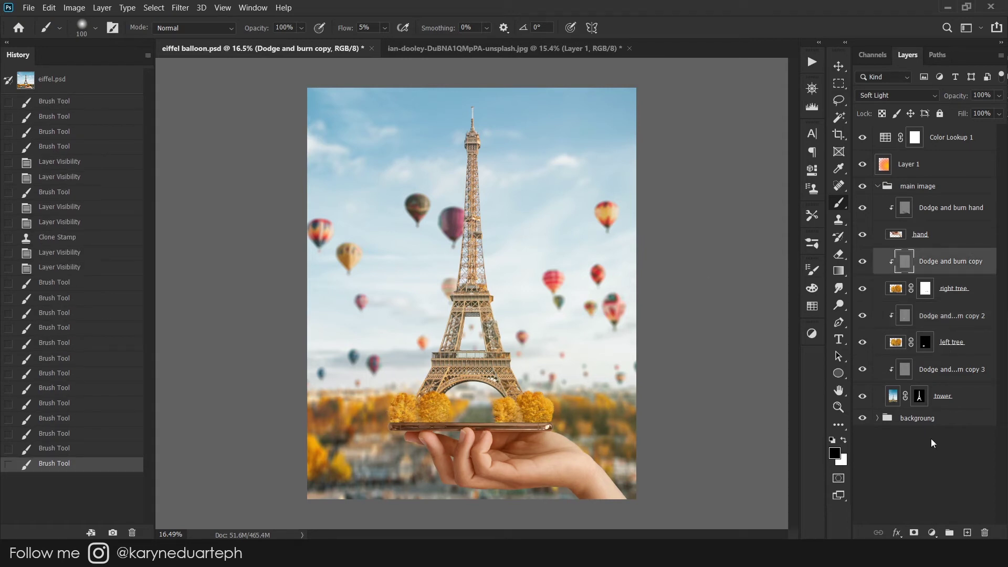
pyautogui.click(861, 288)
pyautogui.hotkey('ctrl', 'alt', 'z')
pyautogui.hotkey('ctrl', 'alt', 'z')
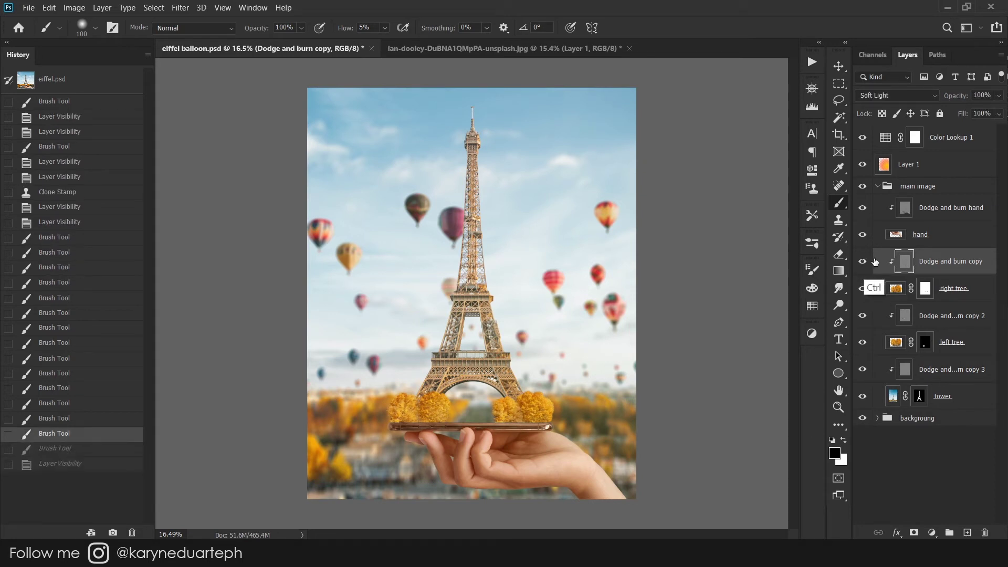
pyautogui.hotkey('ctrl', 'alt', 'z')
pyautogui.hotkey('ctrl', 'alt', 'z')
pyautogui.click(516, 414)
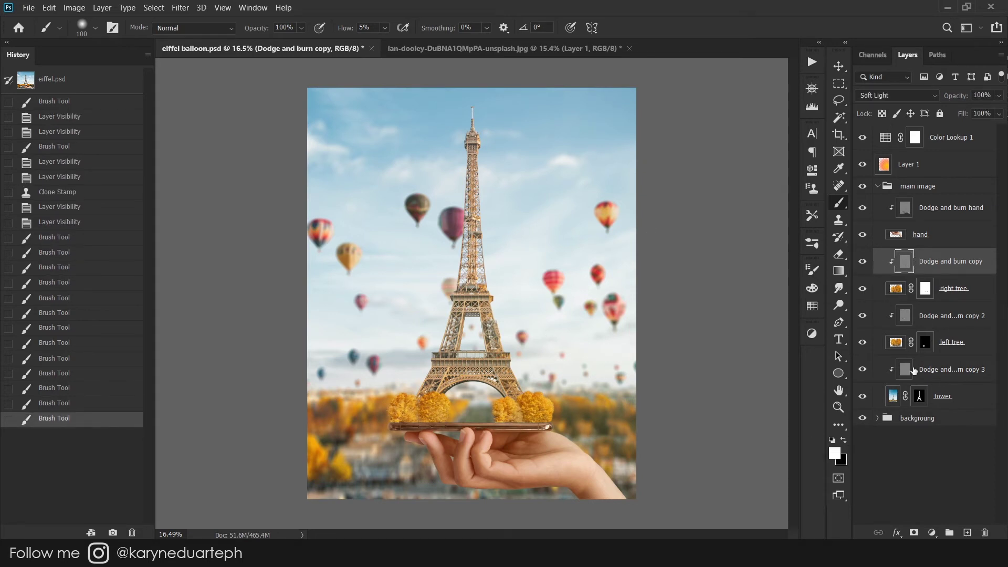
# Lighten and shade along the Eiffel Tower on its Dodge and burn layer
pyautogui.click(912, 375)
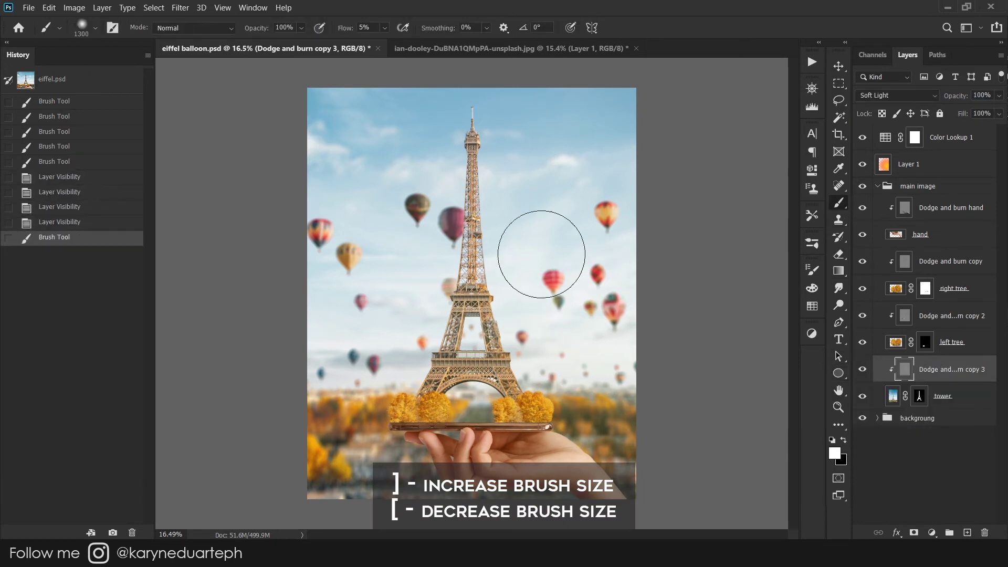
pyautogui.moveTo(425, 260); pyautogui.dragTo(457, 144)
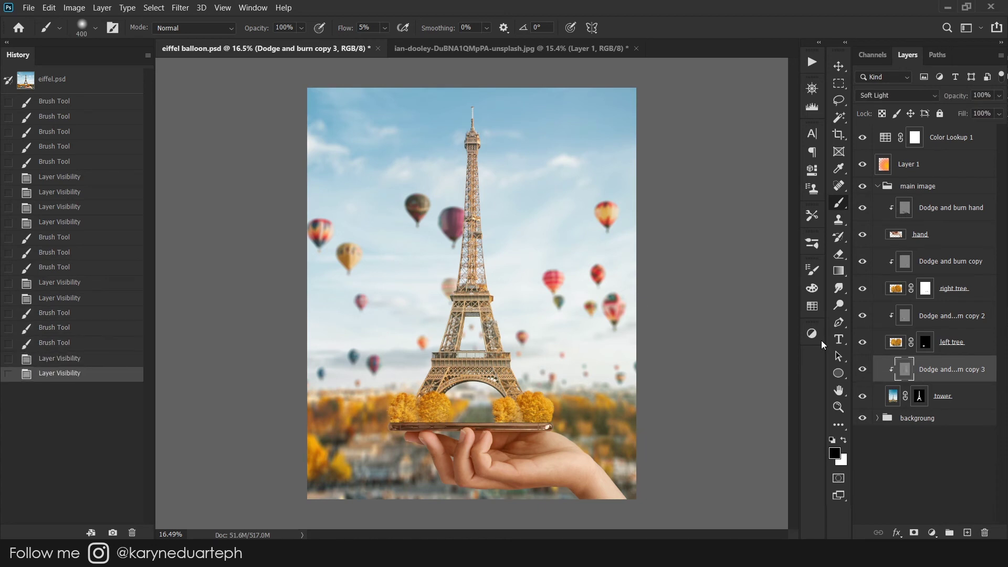
pyautogui.moveTo(433, 285); pyautogui.dragTo(462, 147)
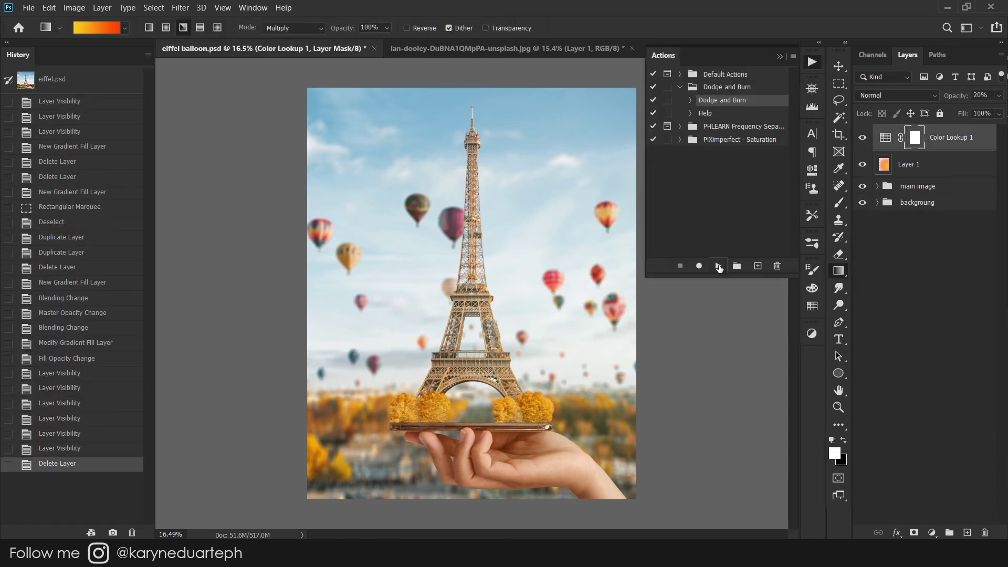
# Darken the picture edges and lighten around the tower on the Dodge mask
pyautogui.press('b')
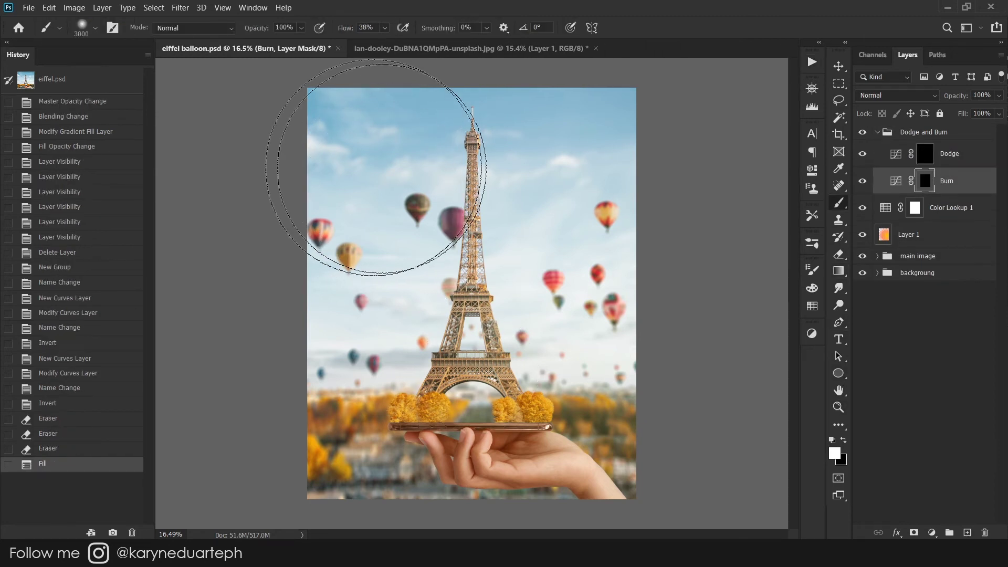
pyautogui.moveTo(376, 167); pyautogui.dragTo(376, 368)
pyautogui.click(949, 153)
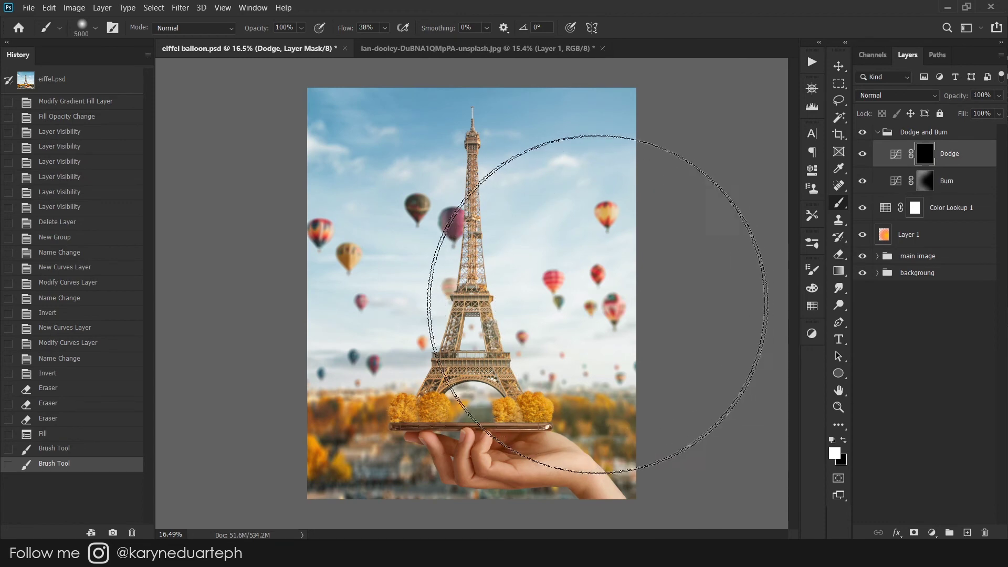
pyautogui.moveTo(652, 226); pyautogui.dragTo(488, 325)
pyautogui.hotkey('ctrl', 'z')
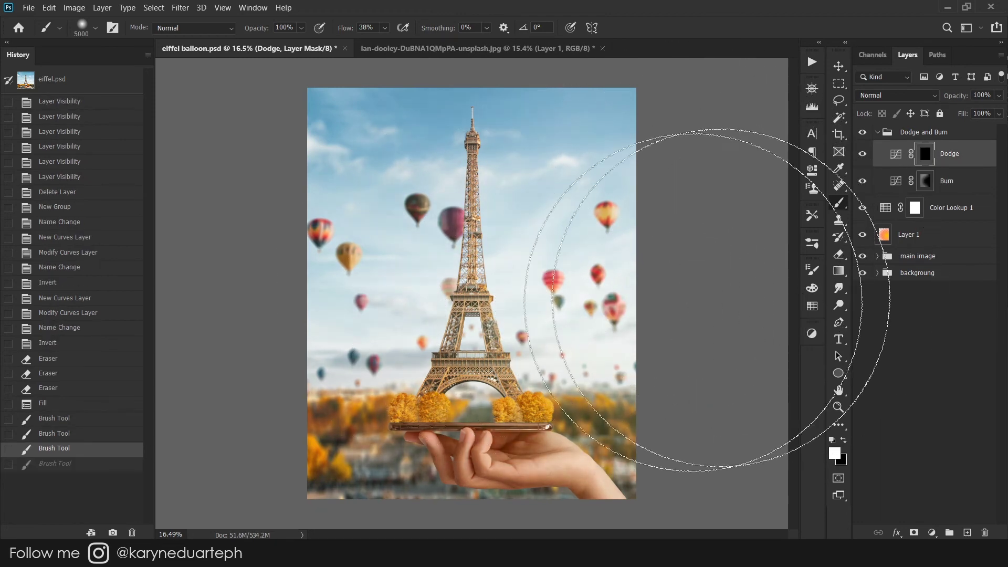
pyautogui.hotkey('ctrl', 'shift', 'z')
pyautogui.hotkey('ctrl', 'z')
pyautogui.press('[')
pyautogui.press('[')
pyautogui.press('[')
pyautogui.press('[')
pyautogui.press('[')
pyautogui.press('[')
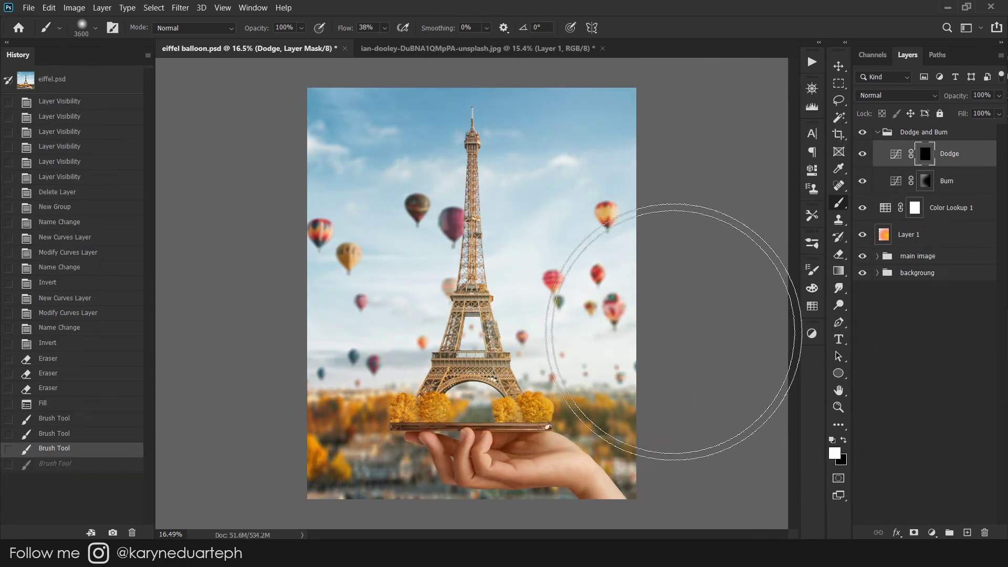
pyautogui.moveTo(686, 288); pyautogui.dragTo(338, 285)
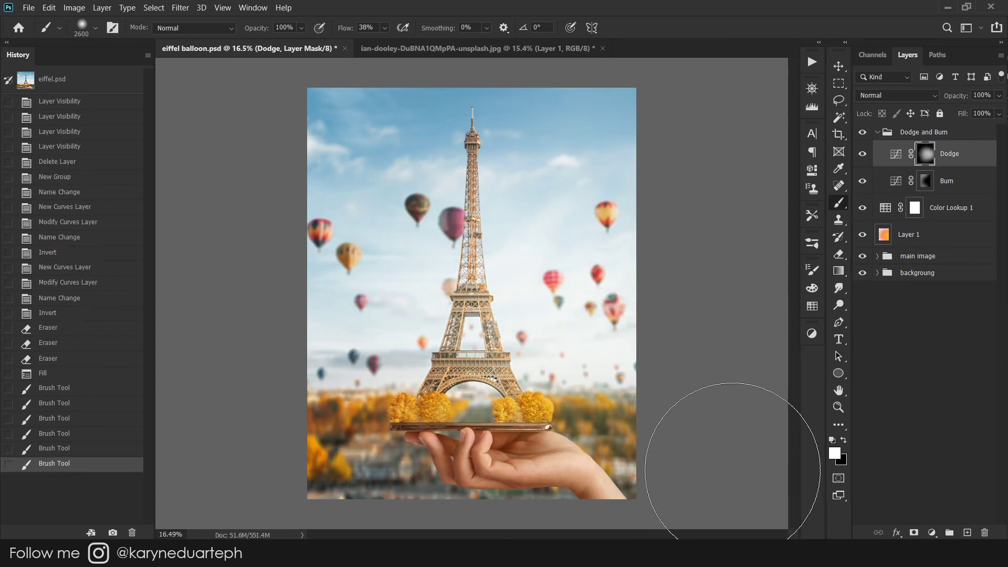
pyautogui.moveTo(968, 95); pyautogui.dragTo(958, 96)
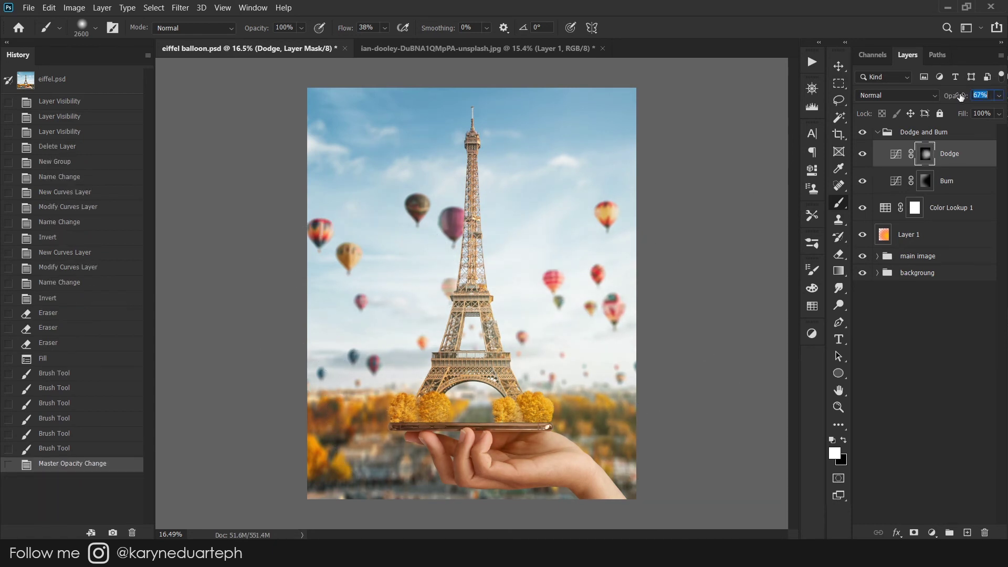
# Paint soft white strokes into the Burn mask along the bottom, toggling visibility to compare
pyautogui.click(947, 181)
pyautogui.press('x')
pyautogui.press(']')
pyautogui.press(']')
pyautogui.press(']')
pyautogui.press(']')
pyautogui.press(']')
pyautogui.press(']')
pyautogui.click(531, 298)
pyautogui.click(506, 304)
pyautogui.click(863, 132)
pyautogui.click(862, 132)
pyautogui.press('x')
pyautogui.moveTo(252, 483)
pyautogui.mouseDown()
pyautogui.moveTo(483, 404)
pyautogui.moveTo(753, 462)
pyautogui.mouseUp()
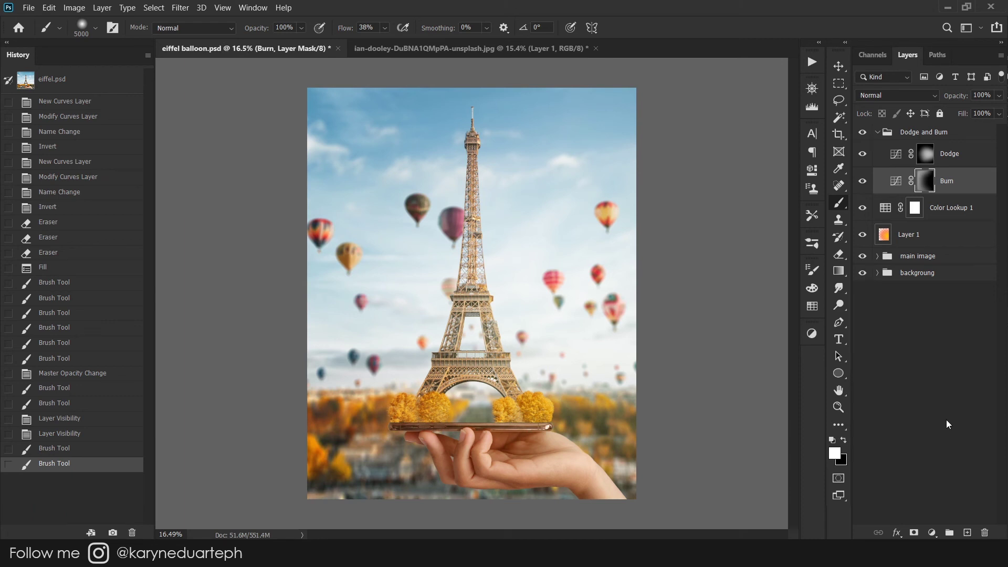
pyautogui.moveTo(341, 524); pyautogui.dragTo(294, 473)
pyautogui.click(862, 180)
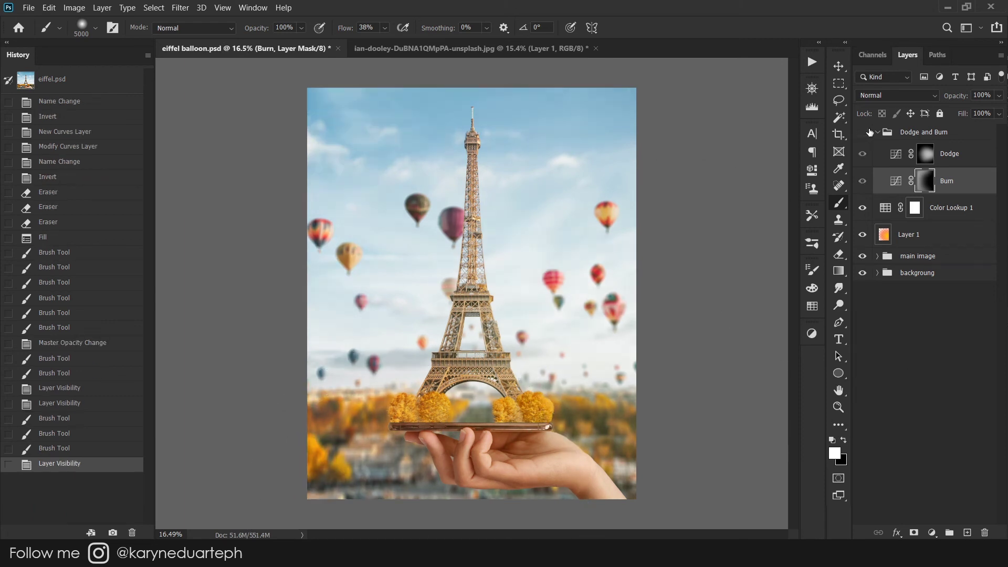
pyautogui.click(862, 181)
# Set the Dodge layer to 60% opacity and collapse the Dodge and Burn group
pyautogui.click(931, 156)
pyautogui.write('0')
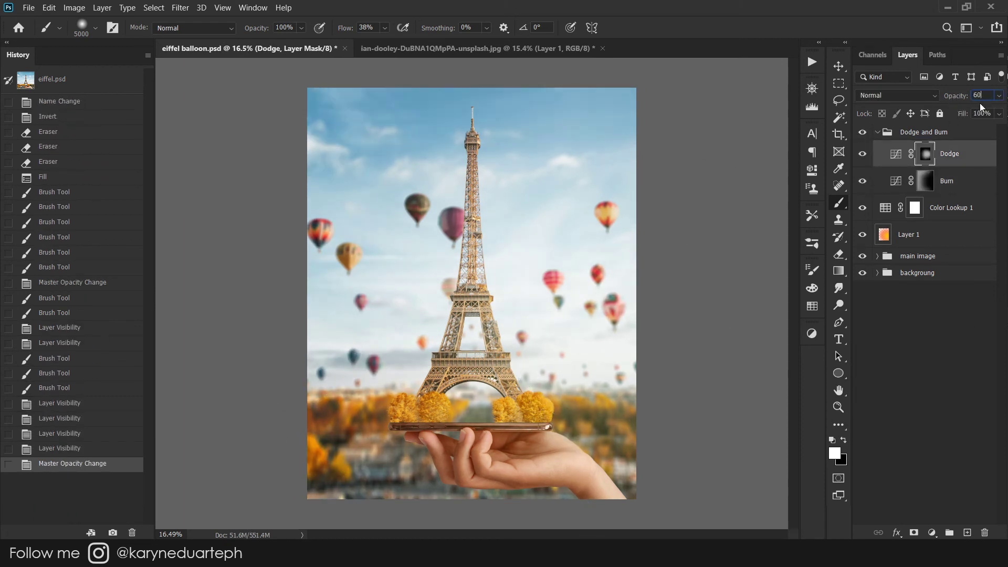
pyautogui.click(924, 132)
pyautogui.click(877, 132)
pyautogui.press('x')
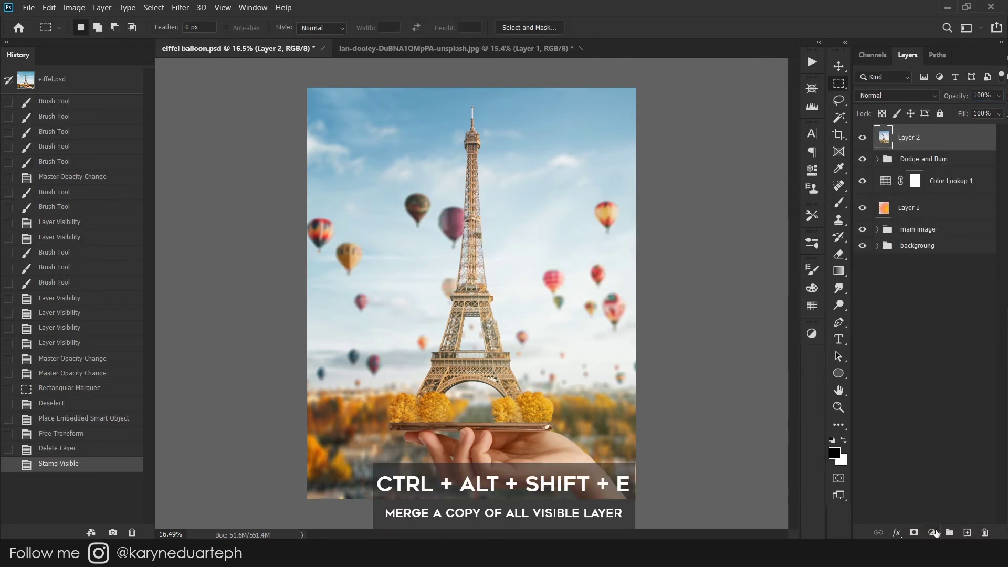
# Name the stamped layer 'merge layers' and convert it to a smart object
pyautogui.write('merge layers')
pyautogui.press('Return')
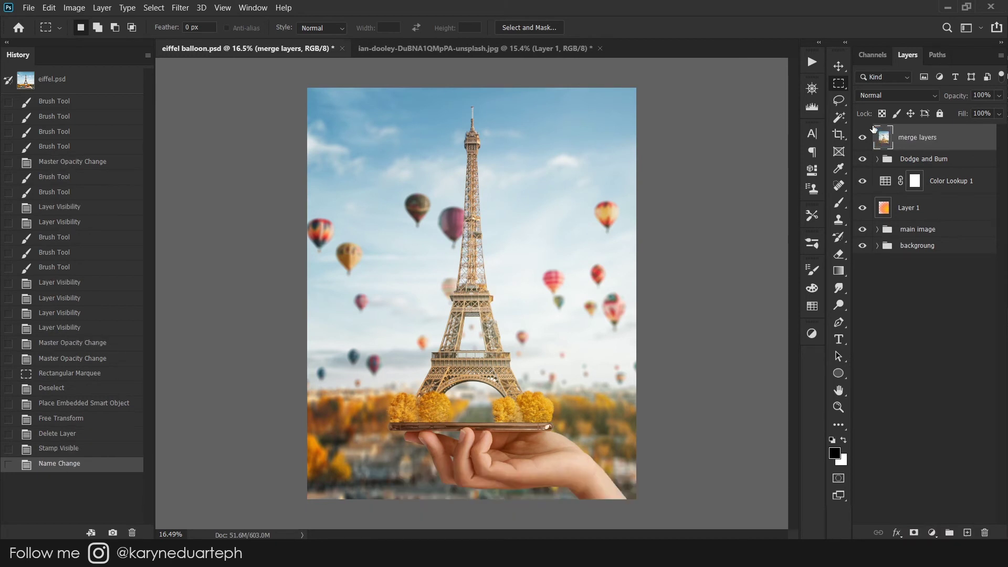
pyautogui.rightClick(924, 137)
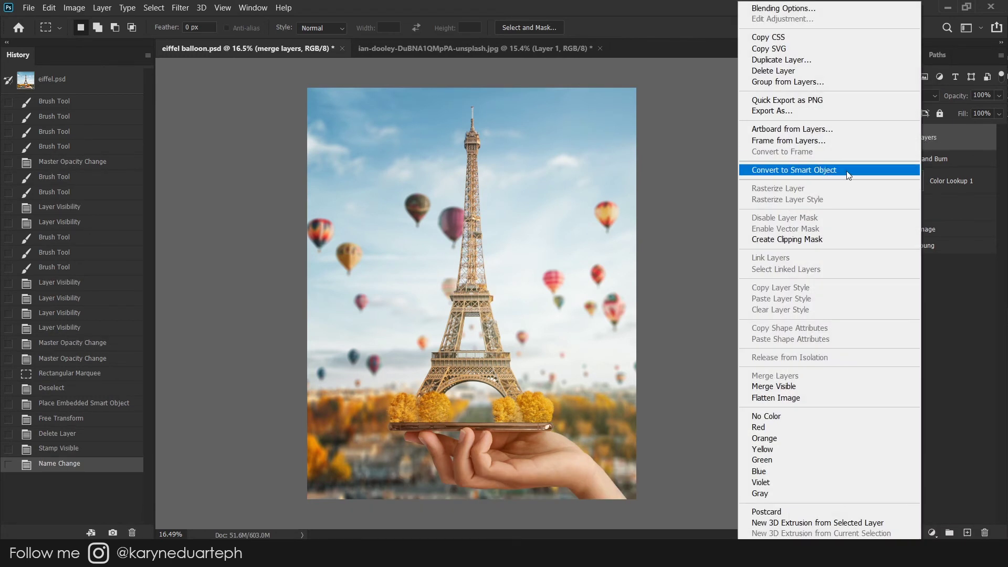
pyautogui.click(846, 169)
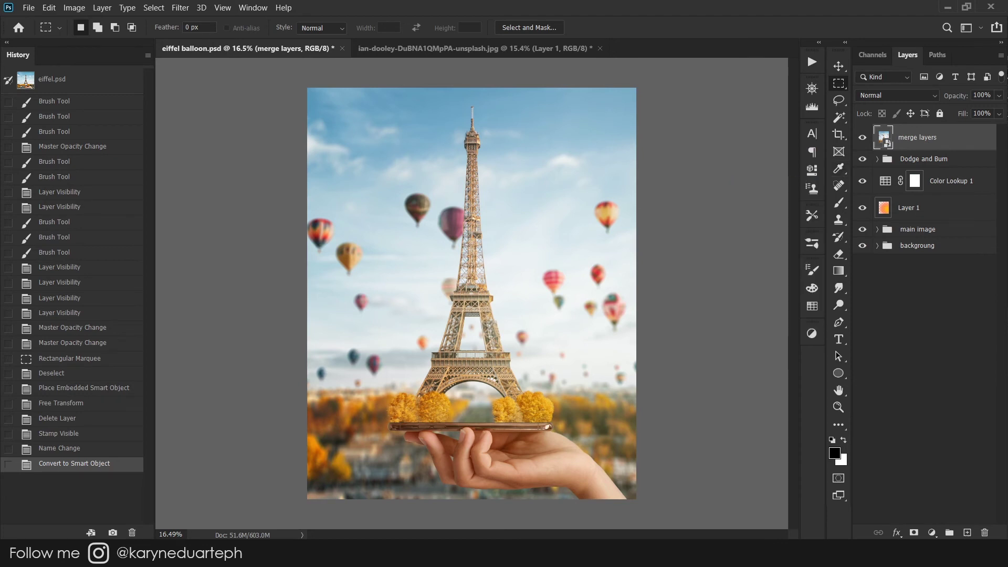
# Start Filter > Blur Gallery > Tilt-Shift on the merge layers smart object
pyautogui.click(180, 8)
pyautogui.click(208, 82)
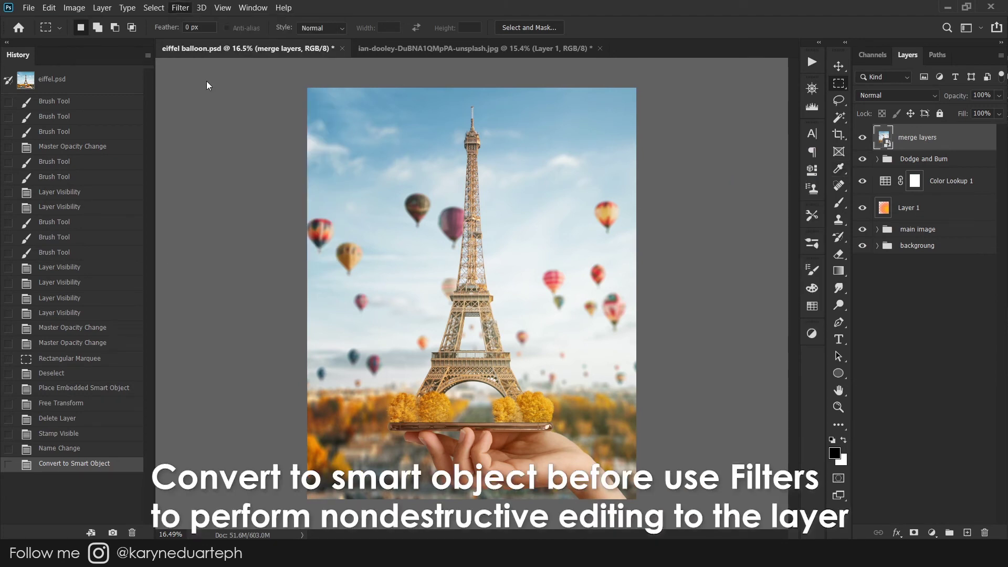
pyautogui.click(180, 7)
pyautogui.click(154, 178)
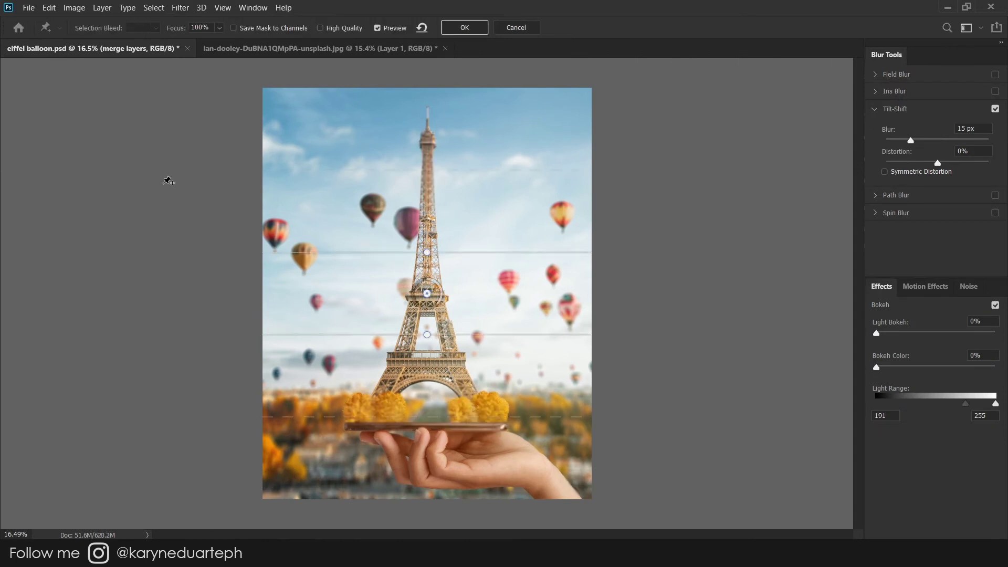
# Position the 15 px tilt-shift focus lines to keep the tower tip through the phone sharp
pyautogui.moveTo(472, 316); pyautogui.dragTo(462, 326)
pyautogui.moveTo(469, 389)
pyautogui.mouseDown()
pyautogui.moveTo(470, 420)
pyautogui.moveTo(494, 423)
pyautogui.mouseUp()
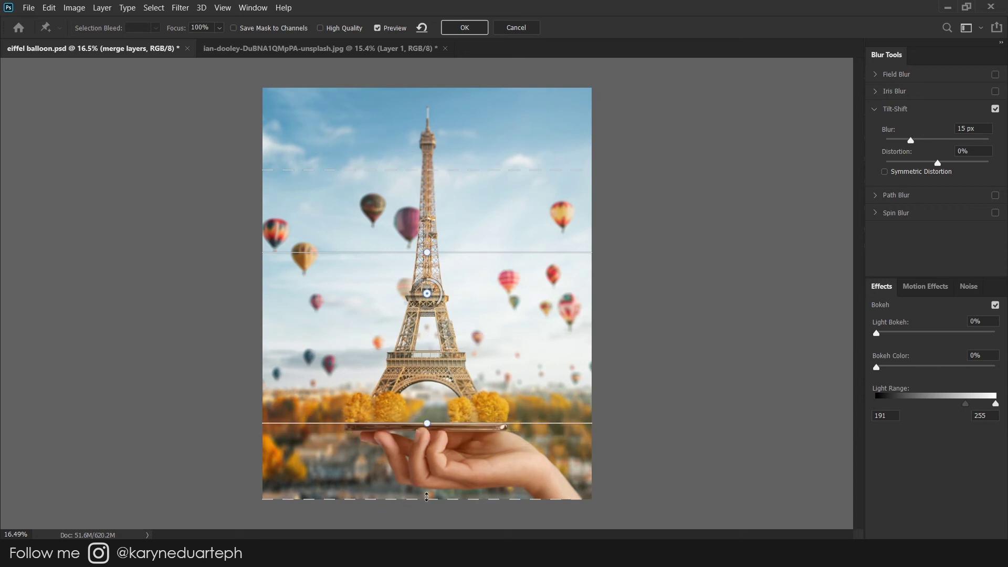
pyautogui.moveTo(464, 260); pyautogui.dragTo(453, 152)
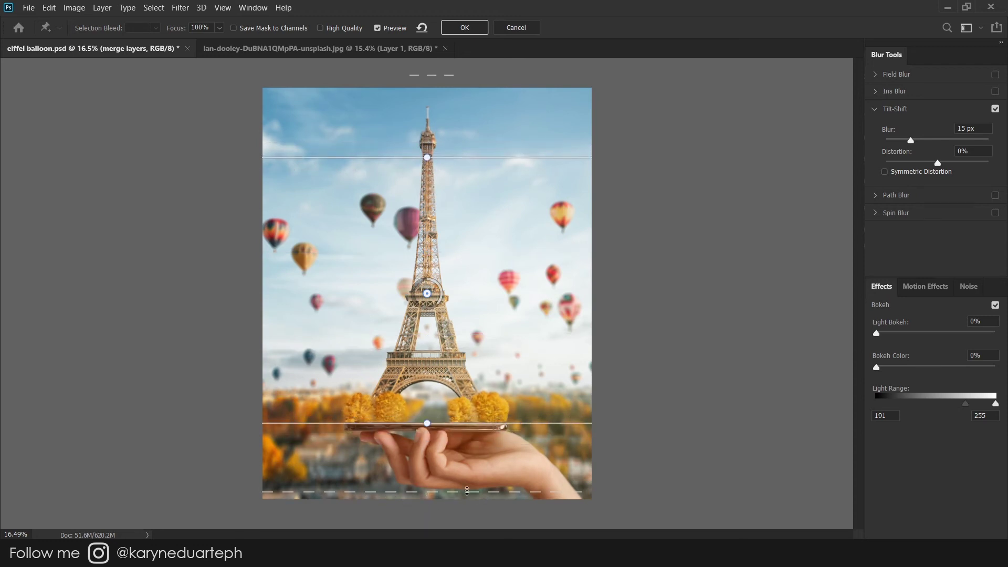
pyautogui.moveTo(441, 423); pyautogui.dragTo(441, 415)
pyautogui.moveTo(455, 157)
pyautogui.mouseDown()
pyautogui.moveTo(455, 180)
pyautogui.moveTo(428, 189)
pyautogui.mouseUp()
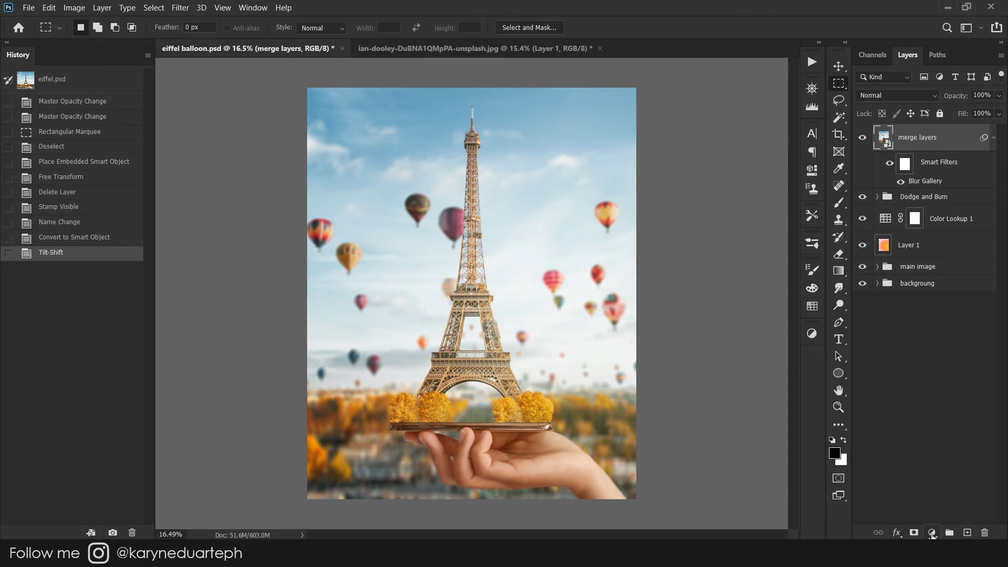
# On a new layer, paint a soft black band and transform it down to the bottom edge
pyautogui.click(967, 533)
pyautogui.press('b')
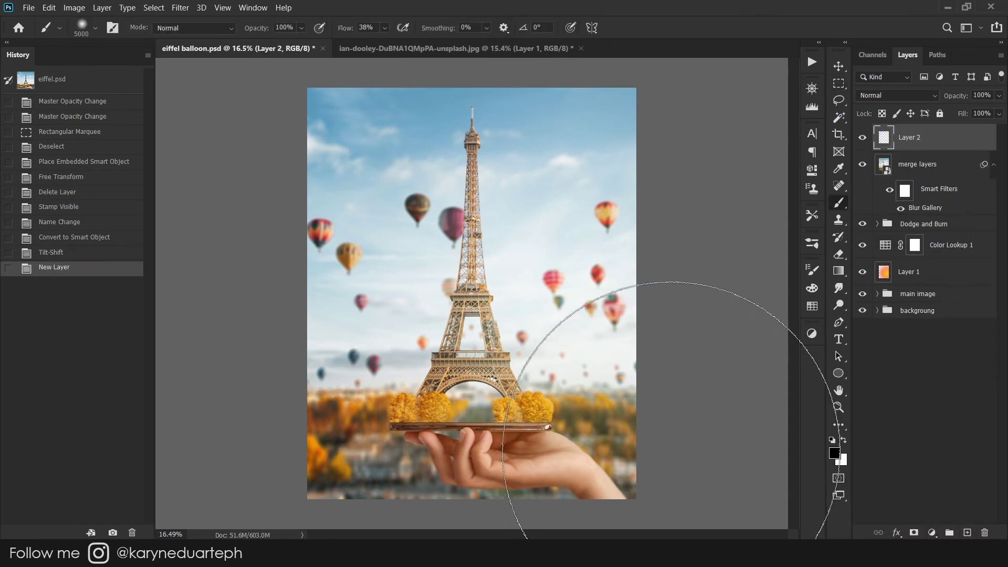
pyautogui.click(236, 528)
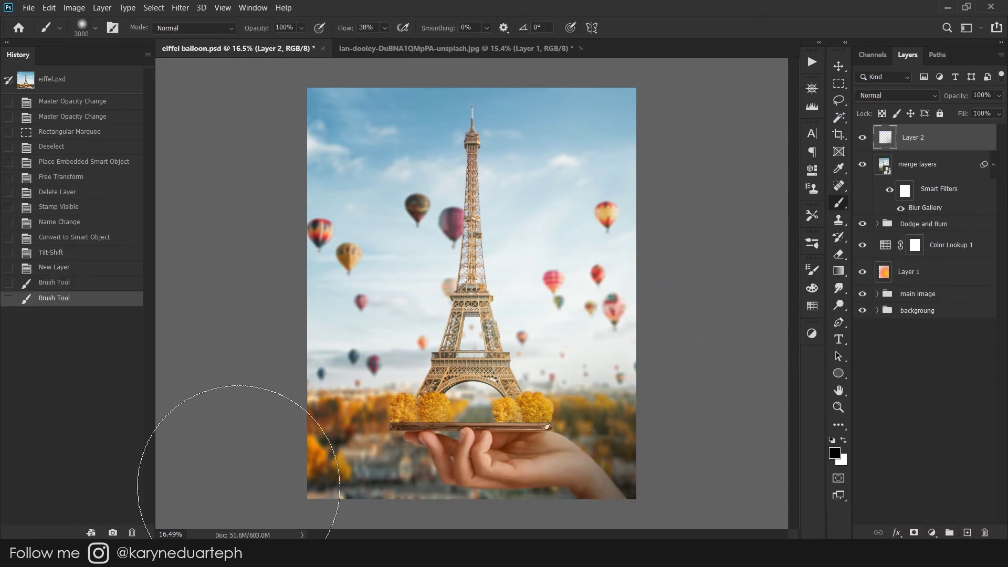
pyautogui.click(612, 454)
pyautogui.moveTo(290, 480); pyautogui.dragTo(645, 472)
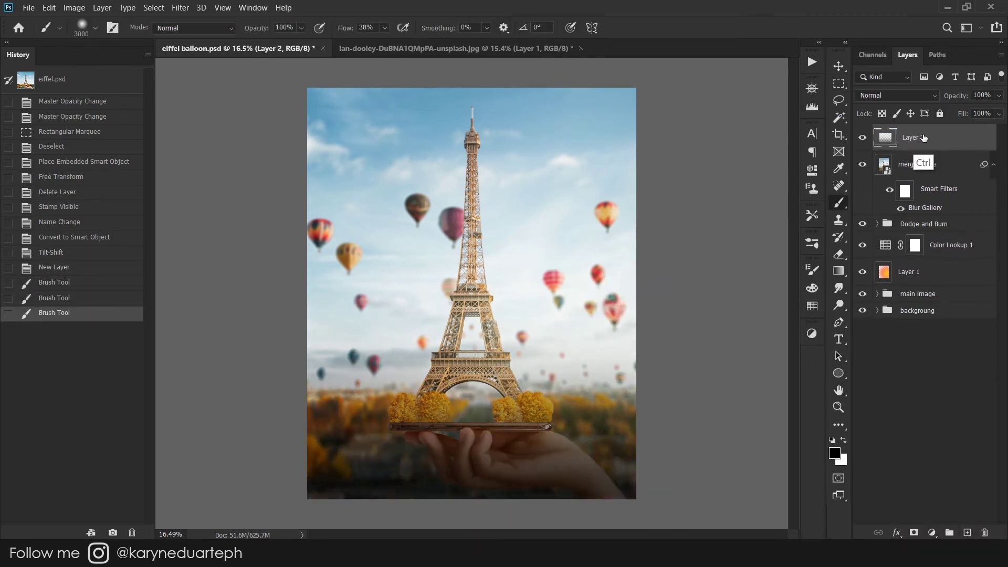
pyautogui.hotkey('ctrl', 't')
pyautogui.moveTo(471, 269)
pyautogui.mouseDown()
pyautogui.moveTo(505, 363)
pyautogui.moveTo(474, 318)
pyautogui.mouseUp()
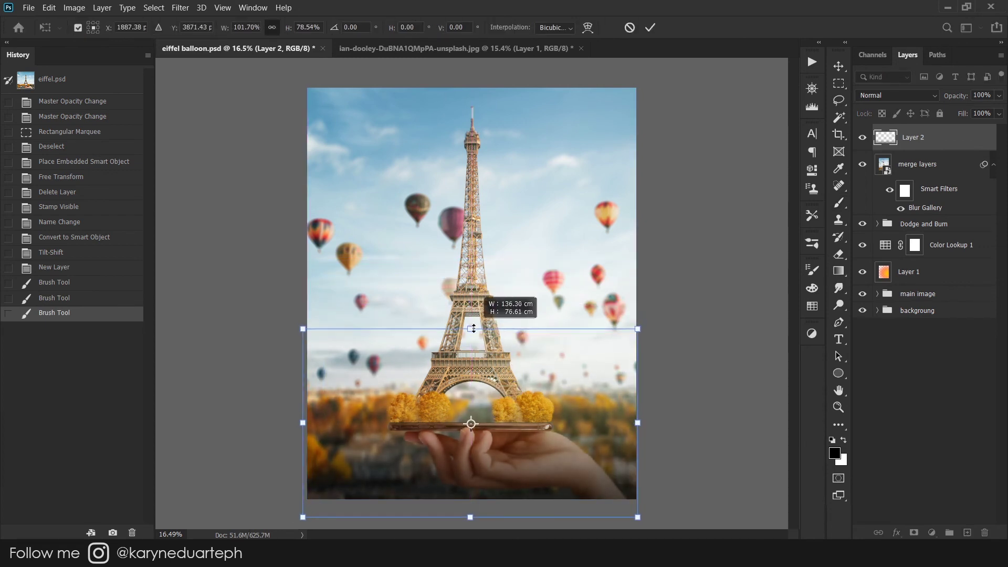
pyautogui.moveTo(472, 404); pyautogui.dragTo(588, 423)
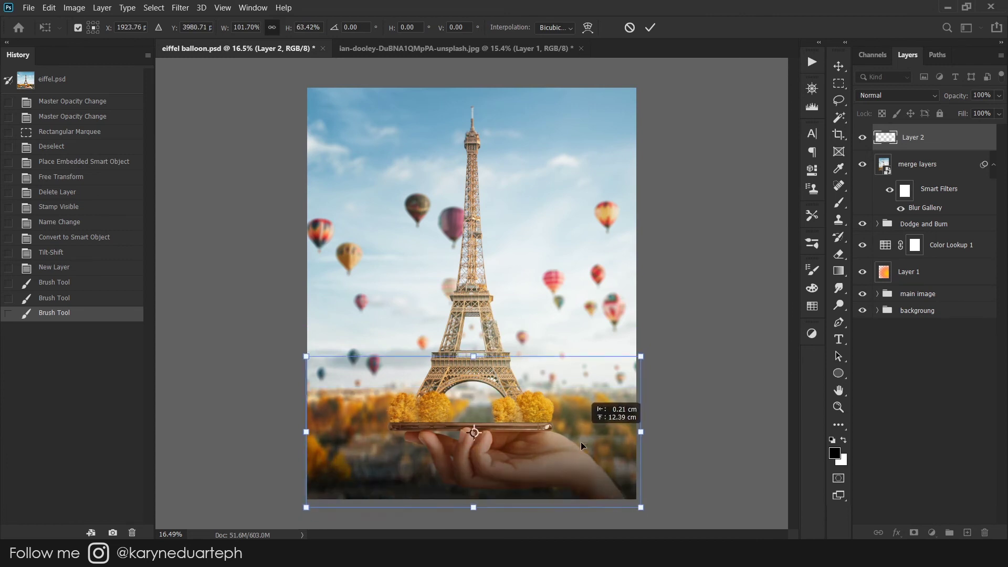
pyautogui.press('Return')
# Paint soft black along the upper sky edges of the dark layer
pyautogui.press('b')
pyautogui.moveTo(955, 96); pyautogui.dragTo(960, 95)
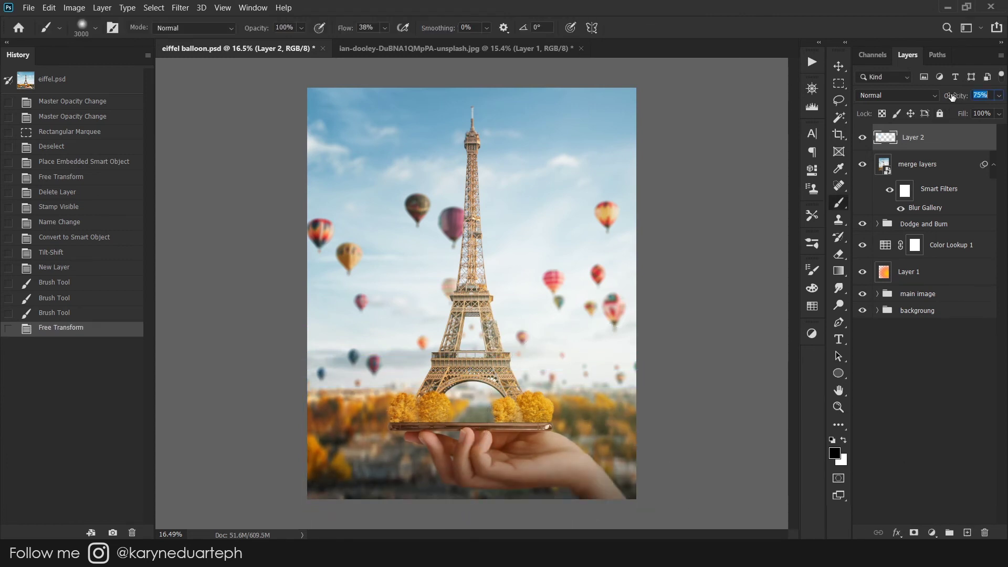
pyautogui.write('100')
pyautogui.moveTo(286, 126); pyautogui.dragTo(732, 371)
pyautogui.hotkey('ctrl', 'z')
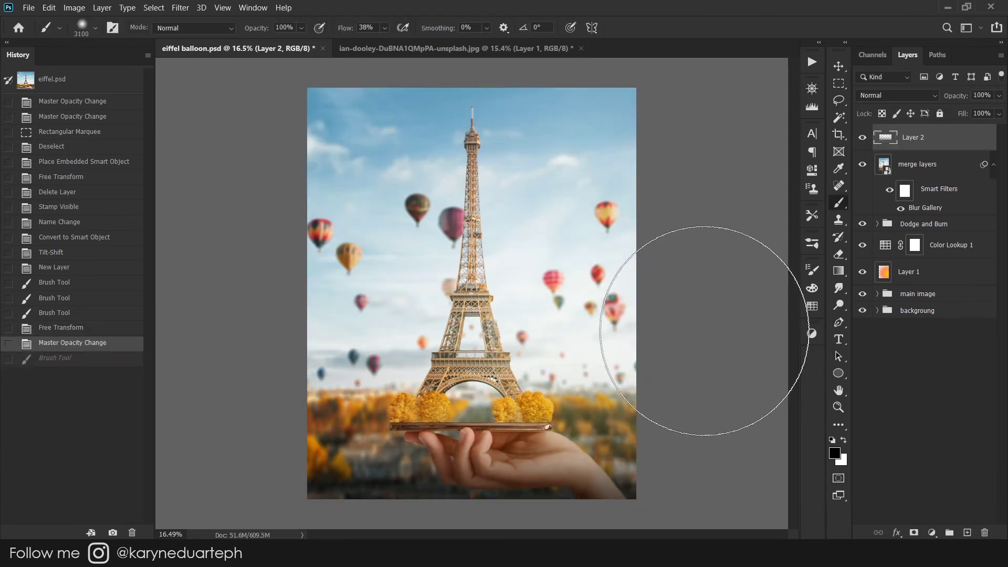
pyautogui.press(']')
pyautogui.moveTo(518, 22); pyautogui.dragTo(314, 157)
pyautogui.moveTo(315, 210); pyautogui.dragTo(468, 290)
pyautogui.moveTo(697, 123); pyautogui.dragTo(656, 236)
# Set the dark layer to Multiply at lower opacity and darken the right side
pyautogui.click(897, 95)
pyautogui.click(892, 137)
pyautogui.moveTo(955, 96); pyautogui.dragTo(934, 95)
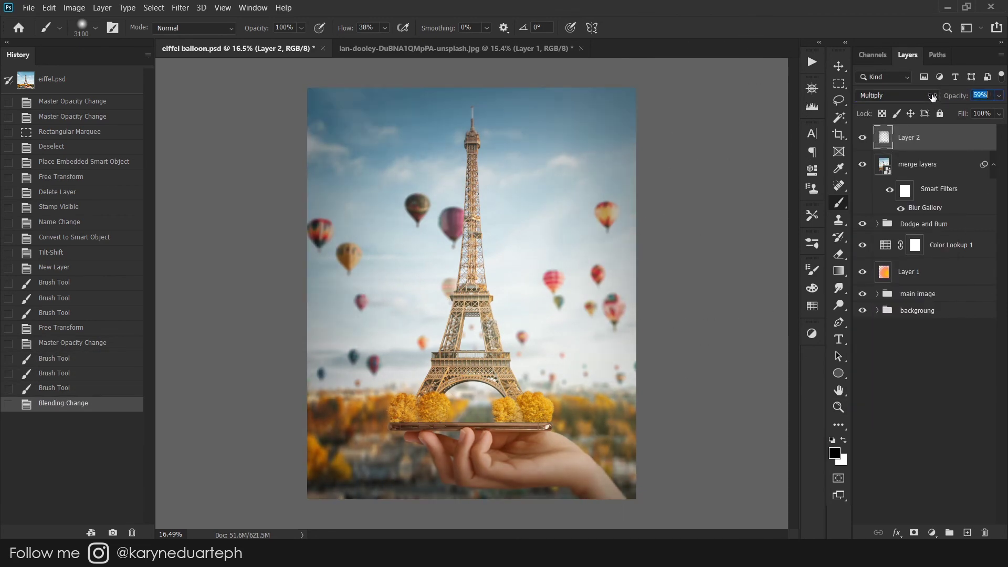
pyautogui.moveTo(666, 189); pyautogui.dragTo(706, 472)
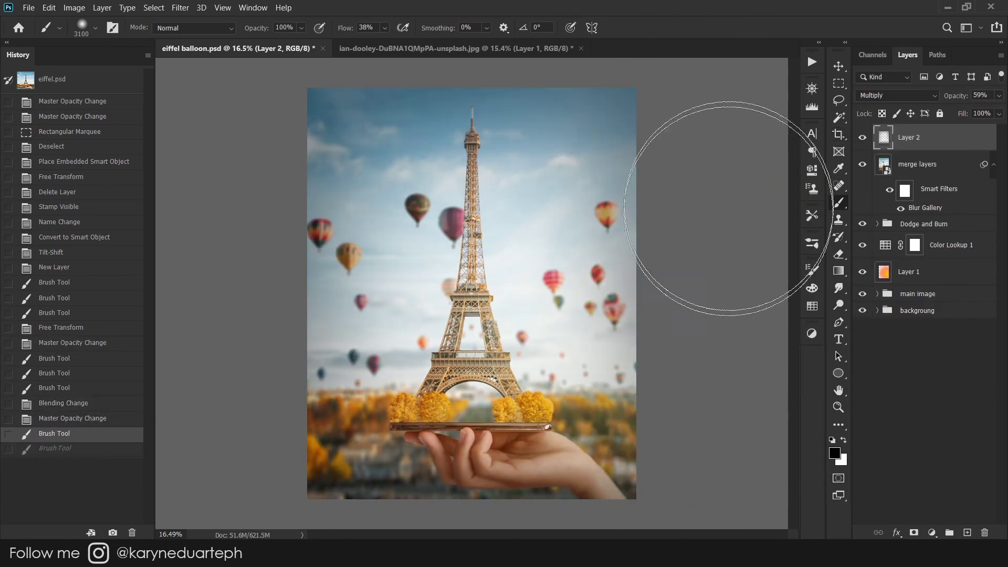
pyautogui.moveTo(738, 238); pyautogui.dragTo(656, 341)
# Erase the darkness from the image centre and around the tower with a soft eraser
pyautogui.click(839, 253)
pyautogui.click(95, 28)
pyautogui.click(79, 284)
pyautogui.press('Return')
pyautogui.press(']')
pyautogui.press(']')
pyautogui.press(']')
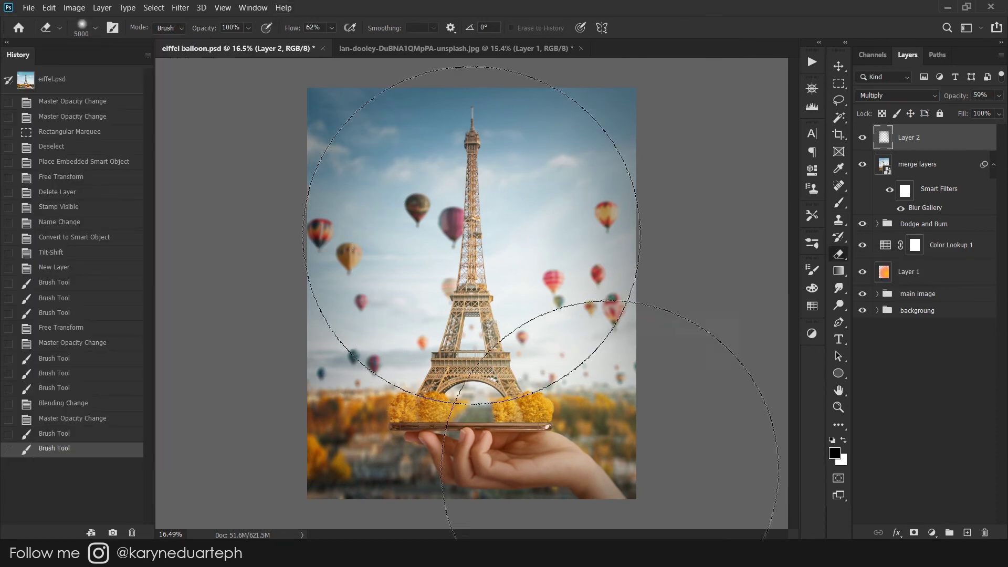
pyautogui.click(591, 487)
pyautogui.hotkey('ctrl', 'z')
pyautogui.press('[')
pyautogui.press('[')
pyautogui.press('[')
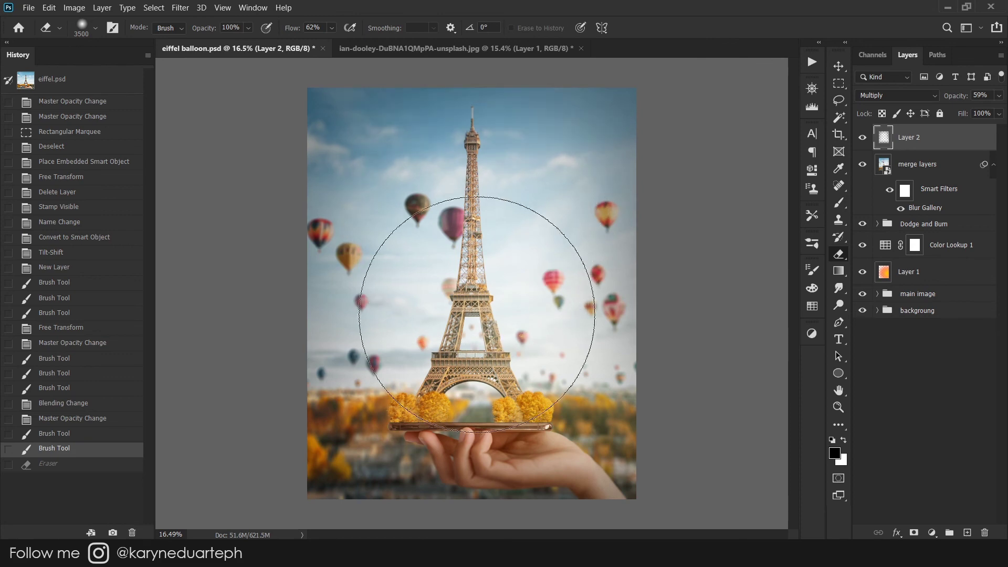
pyautogui.click(488, 275)
# Set the dark layer's opacity to 50% and rename it 'vignette'
pyautogui.click(862, 137)
pyautogui.click(862, 138)
pyautogui.doubleClick(979, 95)
pyautogui.write('50')
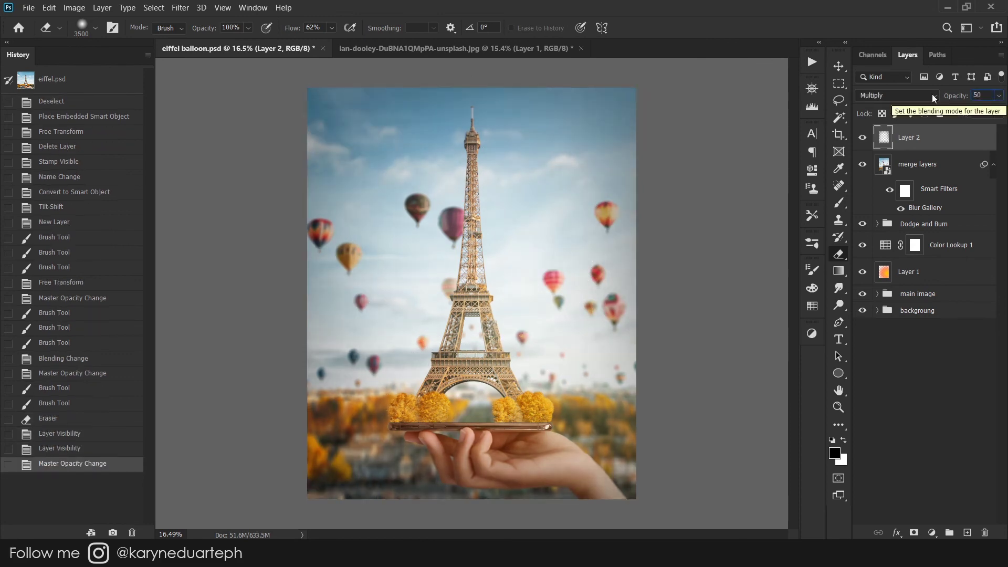
pyautogui.click(462, 191)
pyautogui.hotkey('ctrl', 'z')
pyautogui.doubleClick(909, 137)
pyautogui.write('vignette')
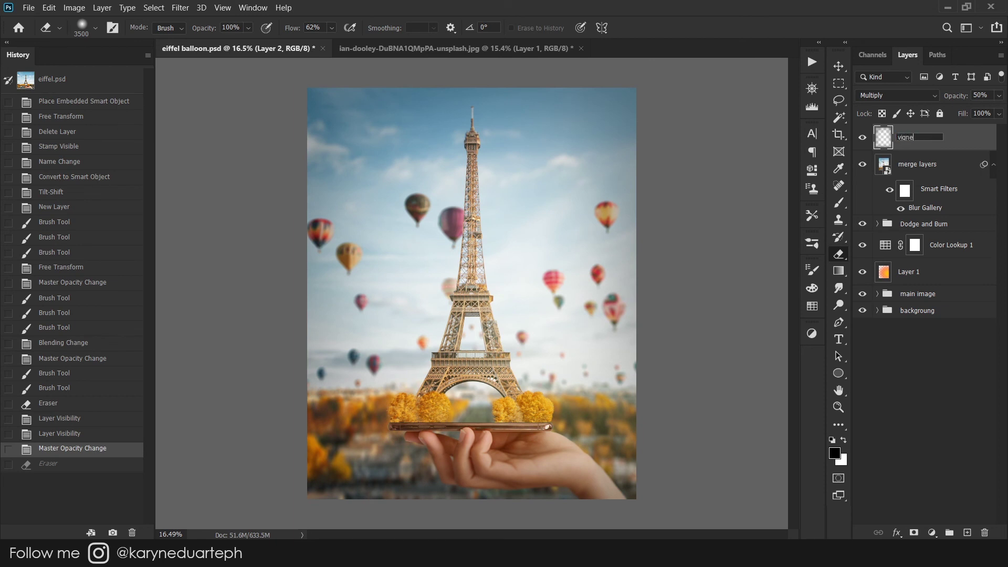
pyautogui.press('Return')
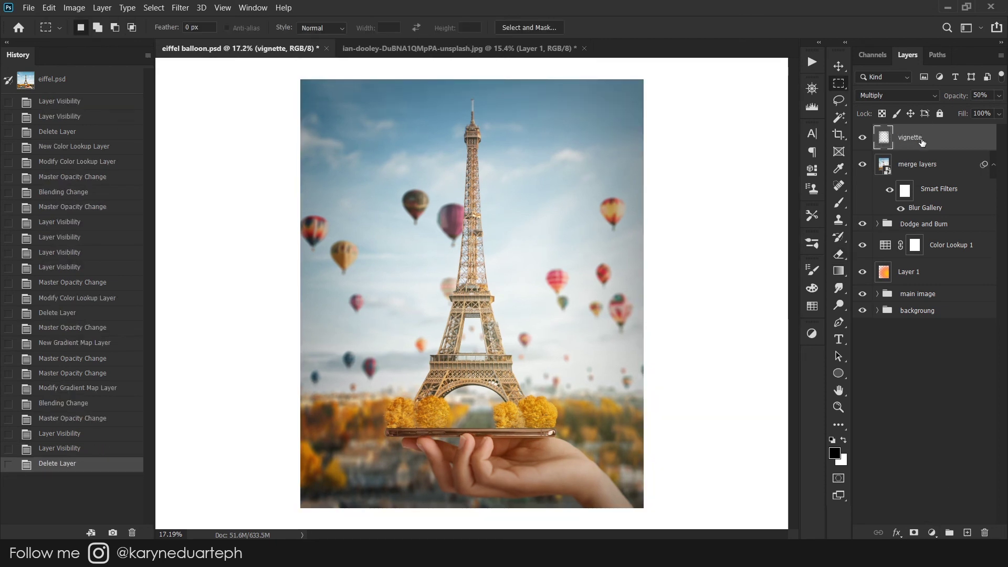
pyautogui.click(917, 164)
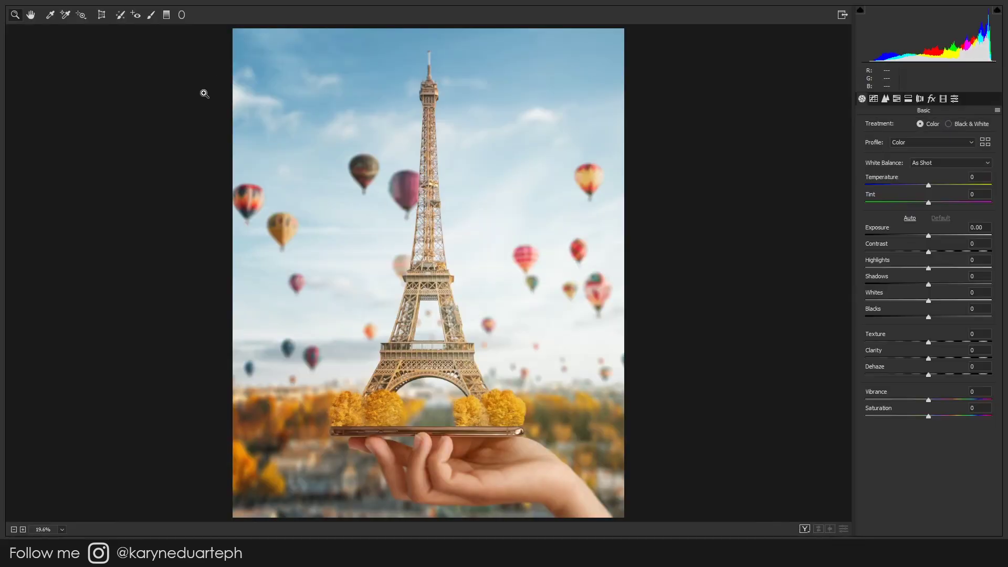
# In Camera Raw, set Exposure +0.20, Highlights -100 and Whites +28 on merge layers
pyautogui.moveTo(933, 237); pyautogui.dragTo(935, 237)
pyautogui.rightClick(742, 410)
pyautogui.click(758, 388)
pyautogui.moveTo(928, 267)
pyautogui.mouseDown()
pyautogui.moveTo(989, 268)
pyautogui.moveTo(865, 269)
pyautogui.mouseUp()
pyautogui.doubleClick(941, 236)
pyautogui.moveTo(928, 236); pyautogui.dragTo(931, 237)
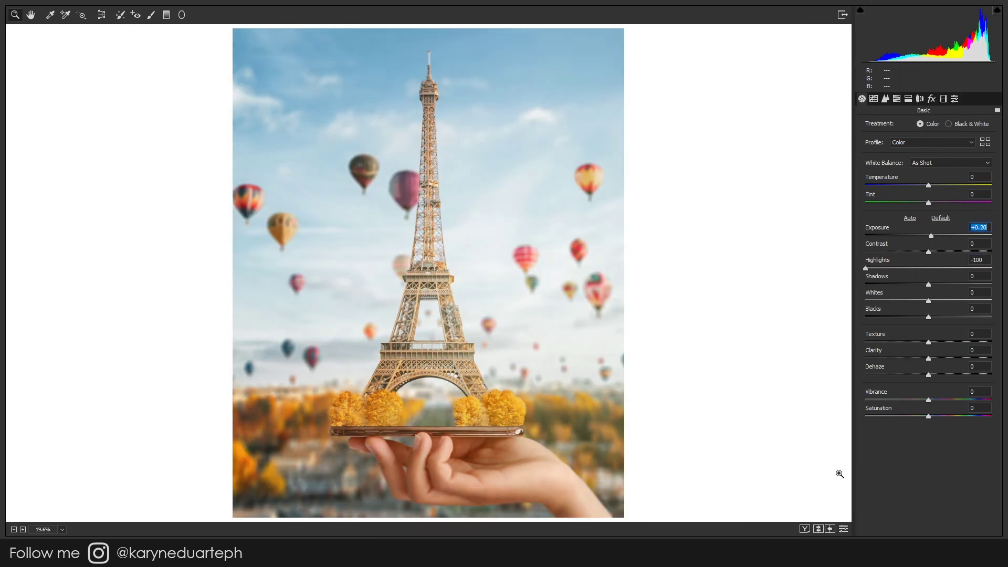
pyautogui.moveTo(928, 300); pyautogui.dragTo(945, 300)
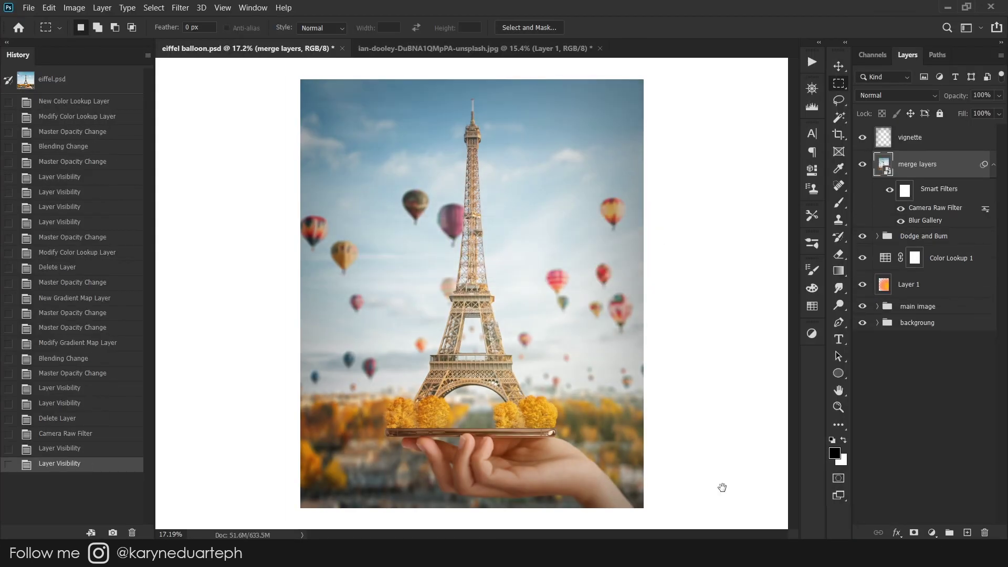
# Toggle the vignette layer's visibility to compare, ending with it hidden
pyautogui.click(862, 137)
pyautogui.click(861, 137)
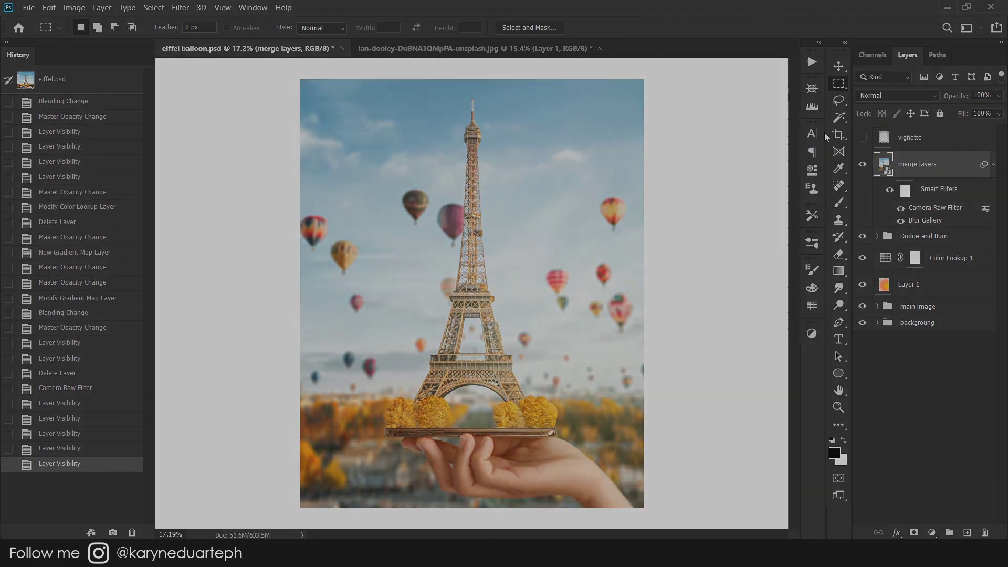